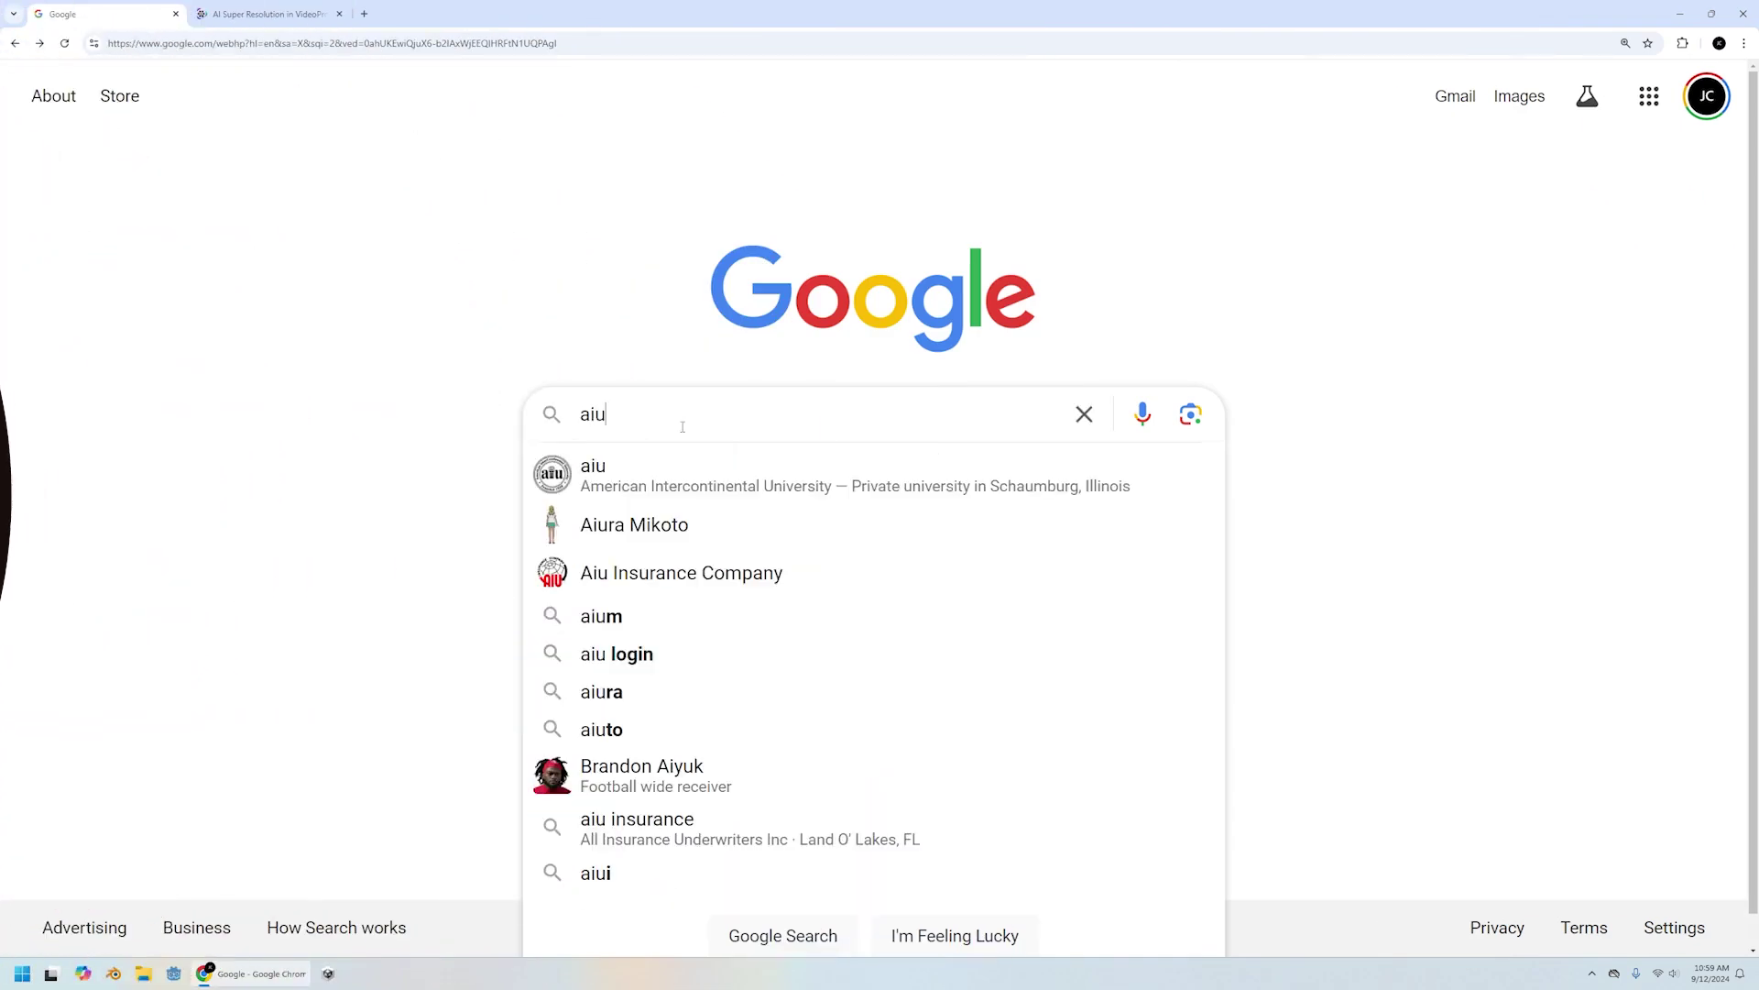
Delete the mistyped letters so the Google search box reads 'ai enhance'
key(BackSpace)
Search Google for 'ai enhance videos' and skim the Medium article on AI video upscalers
text(enhance videos)
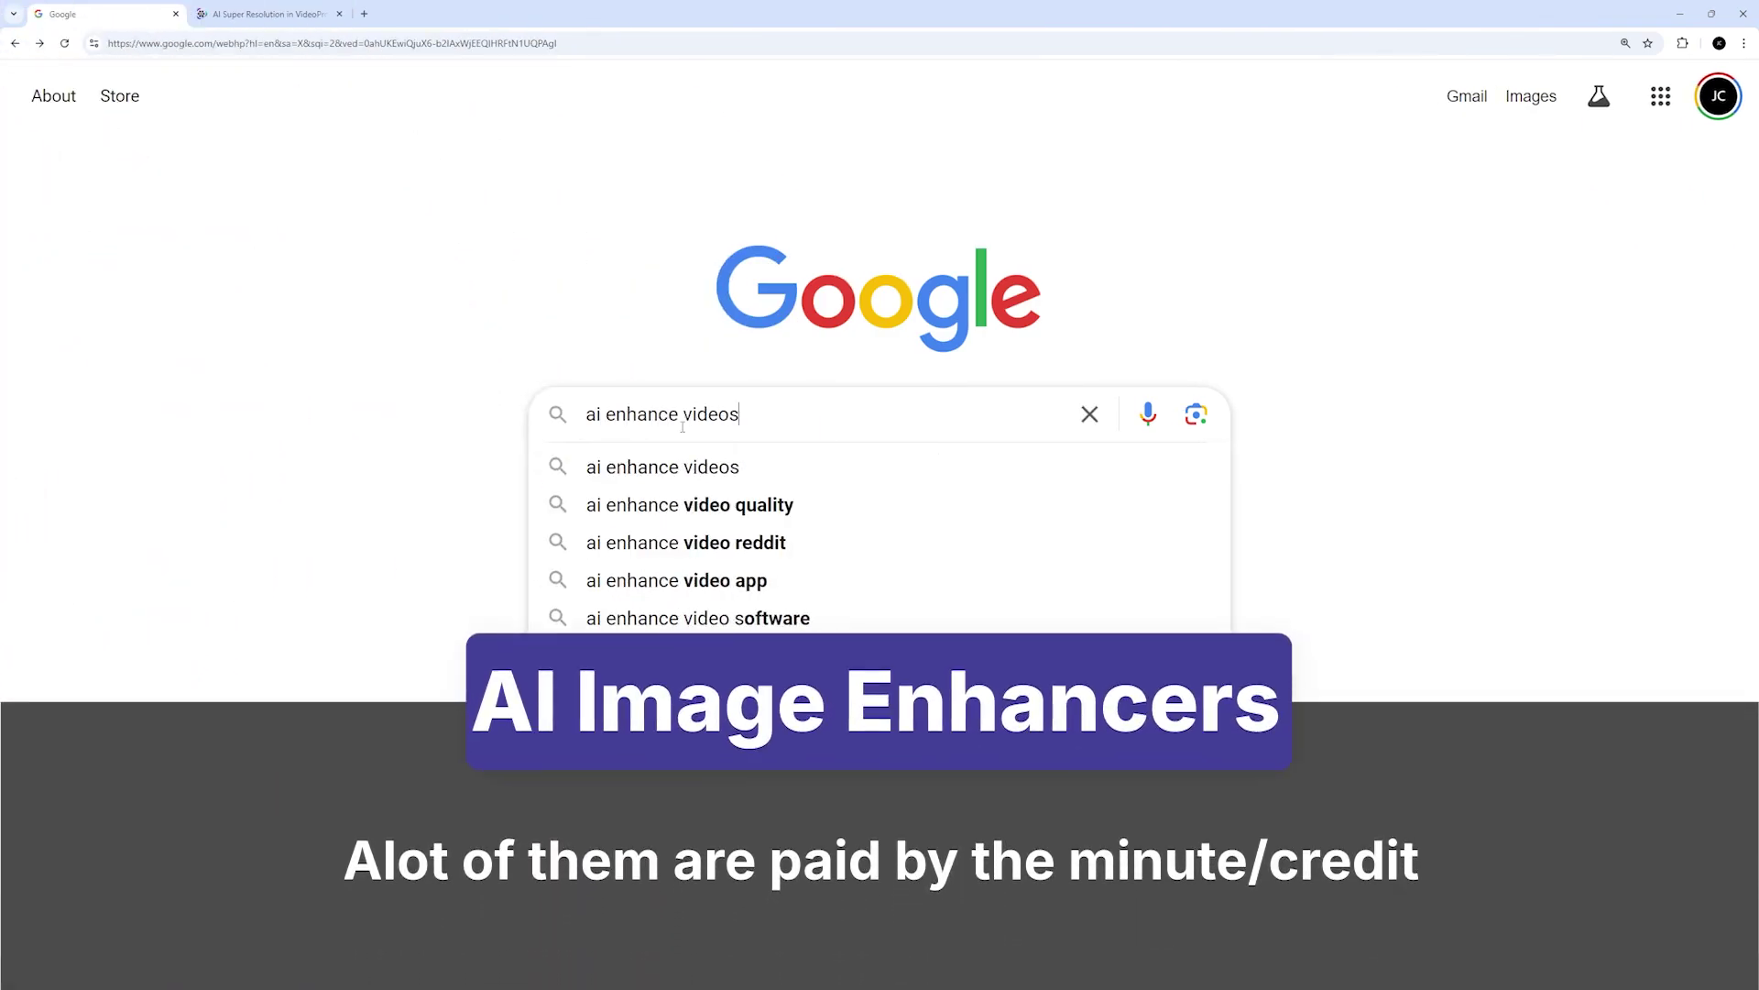
key(Return)
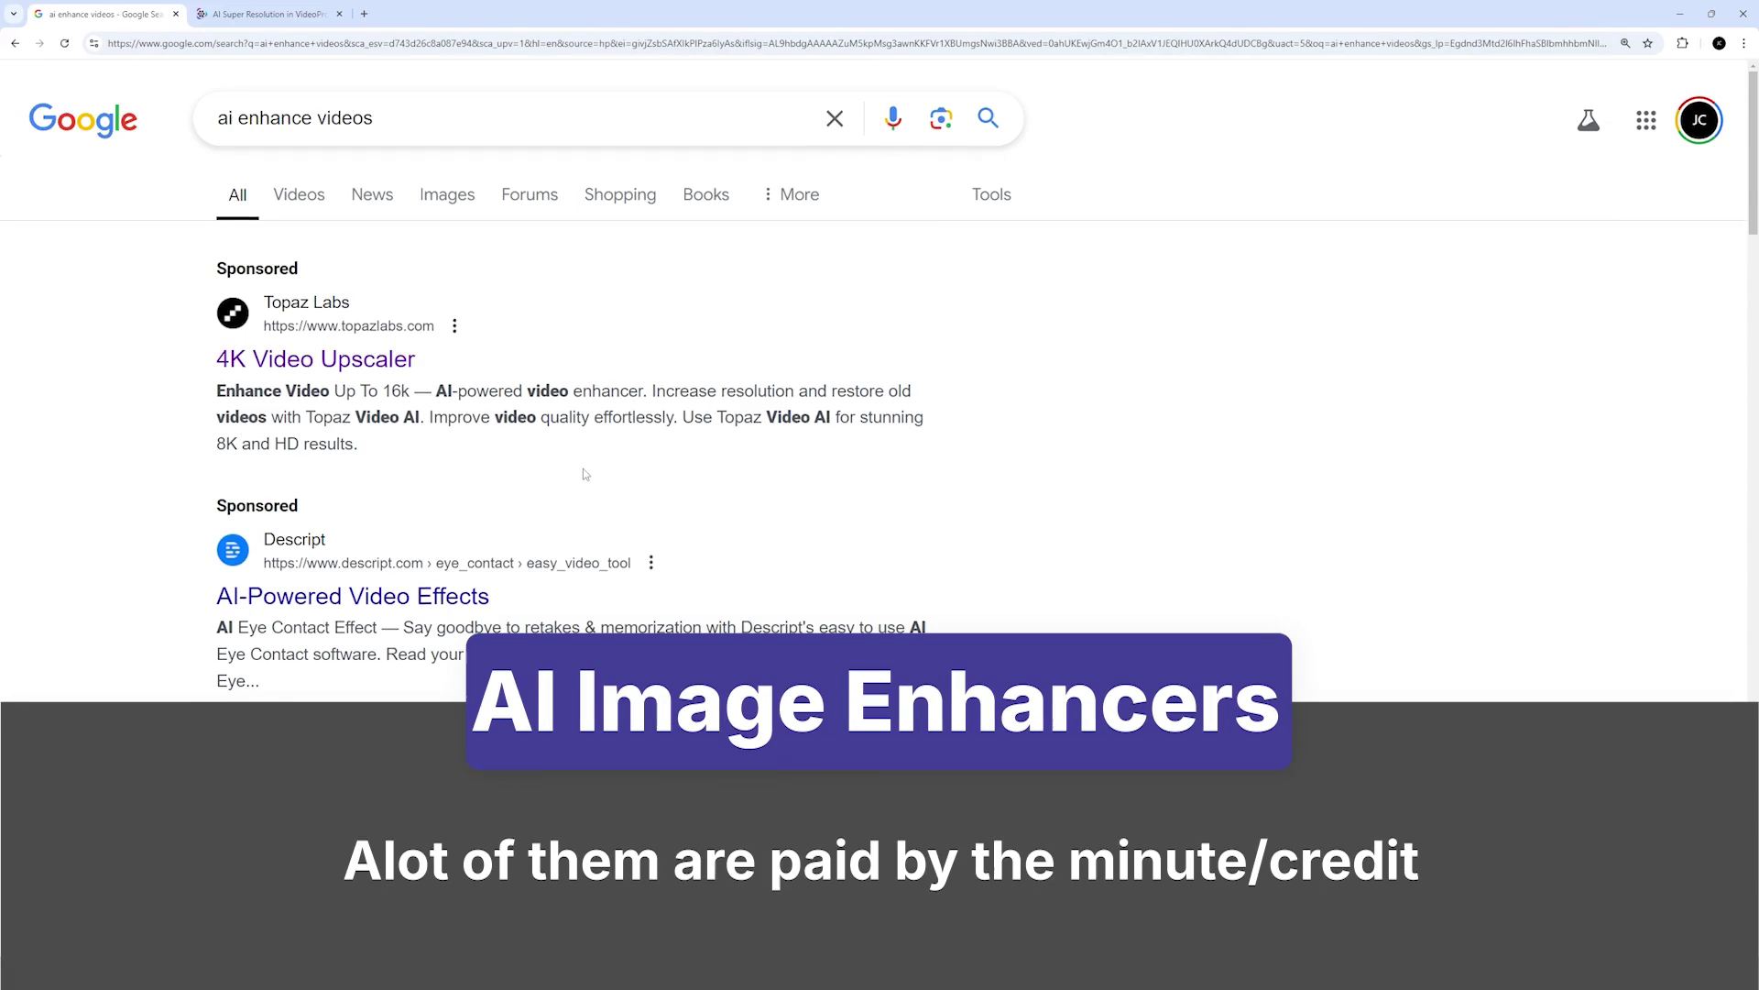
scroll(584, 472, down, 3)
scroll(389, 468, down, 5)
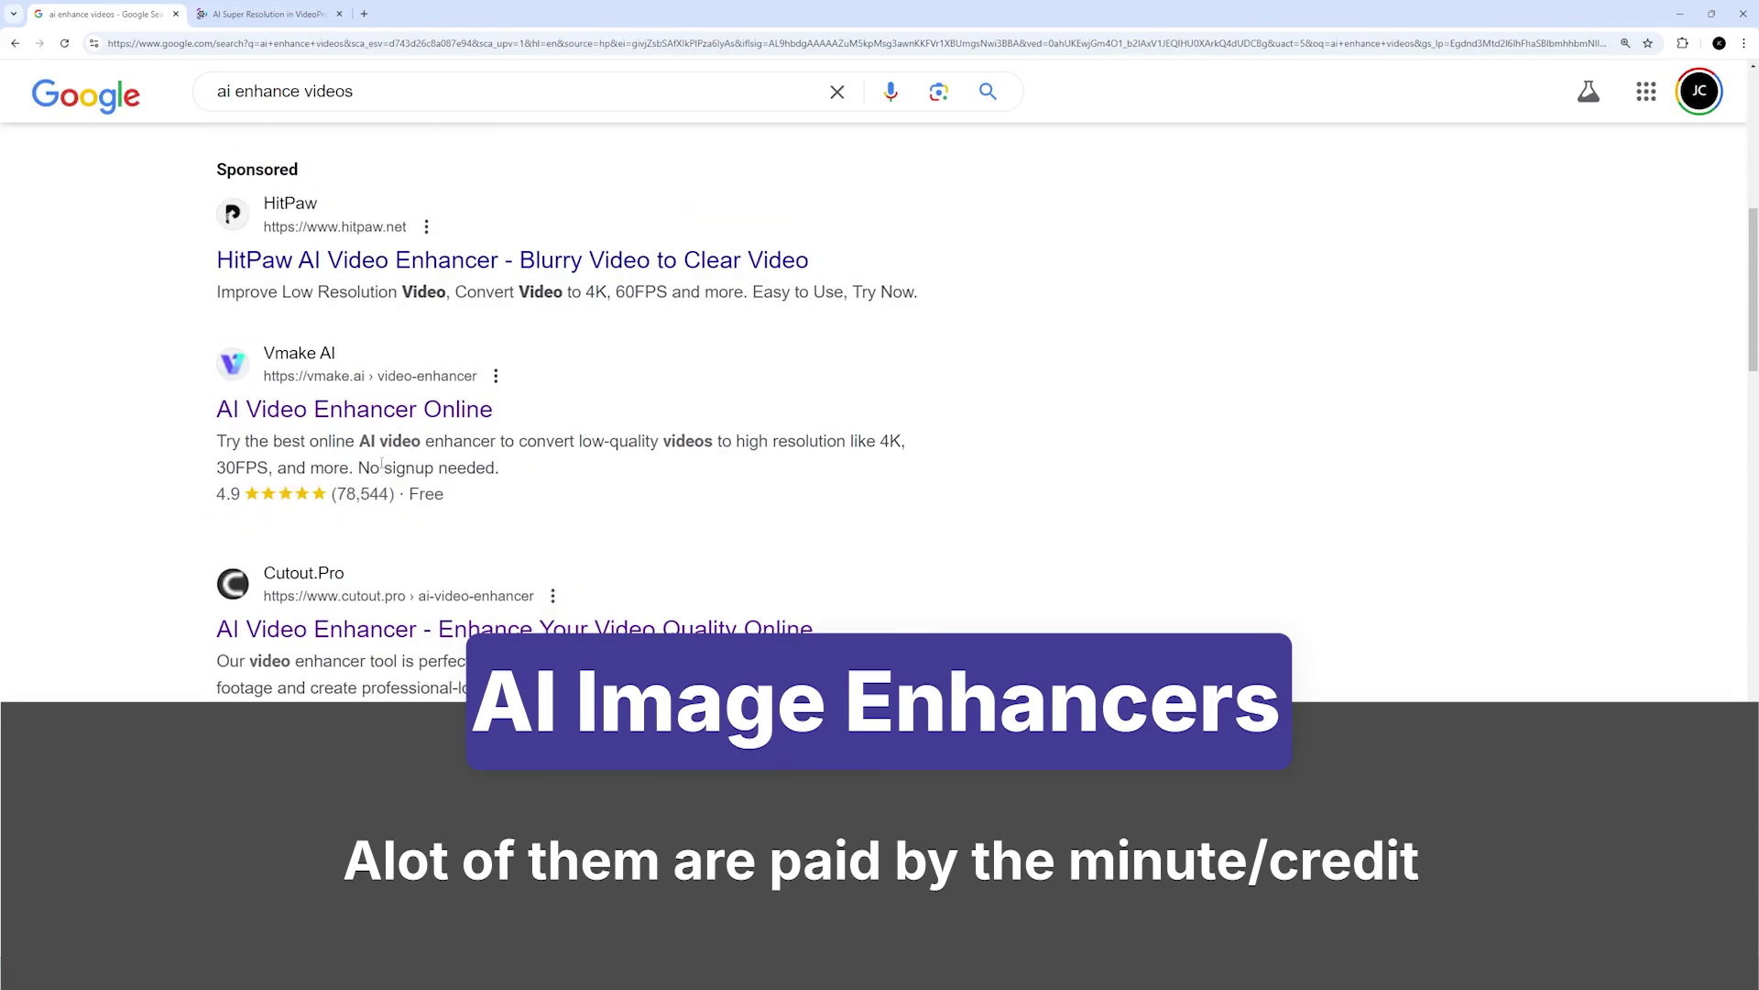
scroll(509, 519, down, 9)
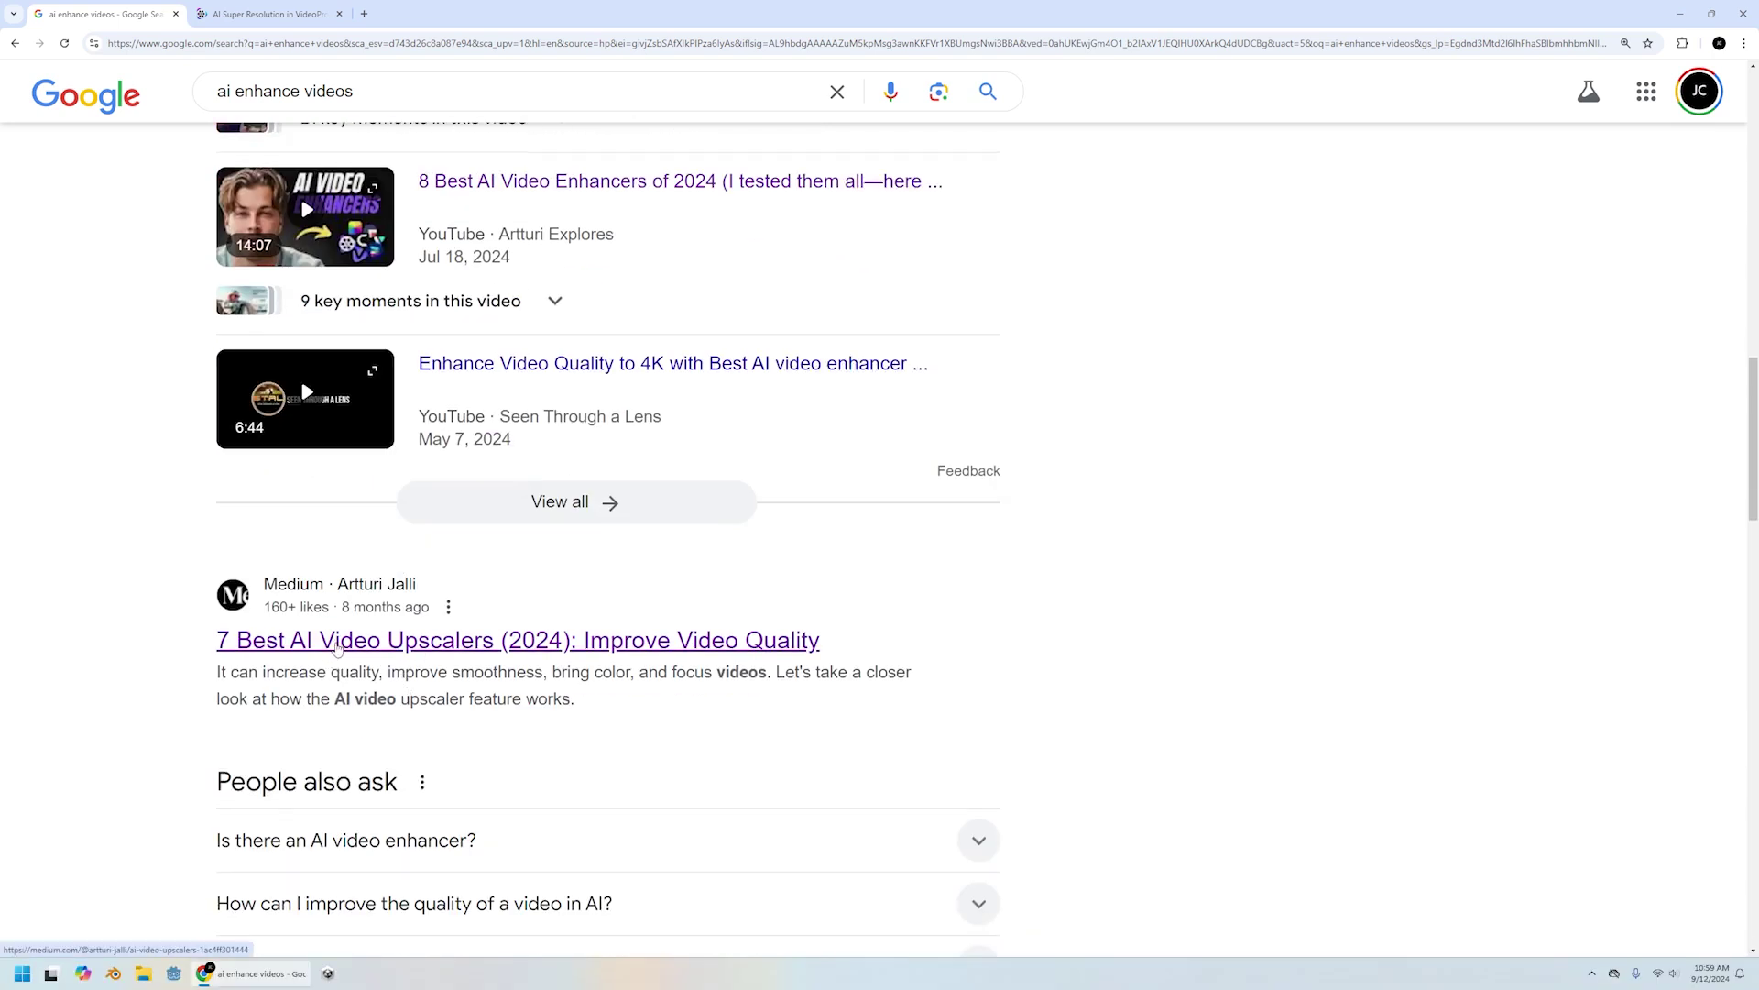
click(338, 649)
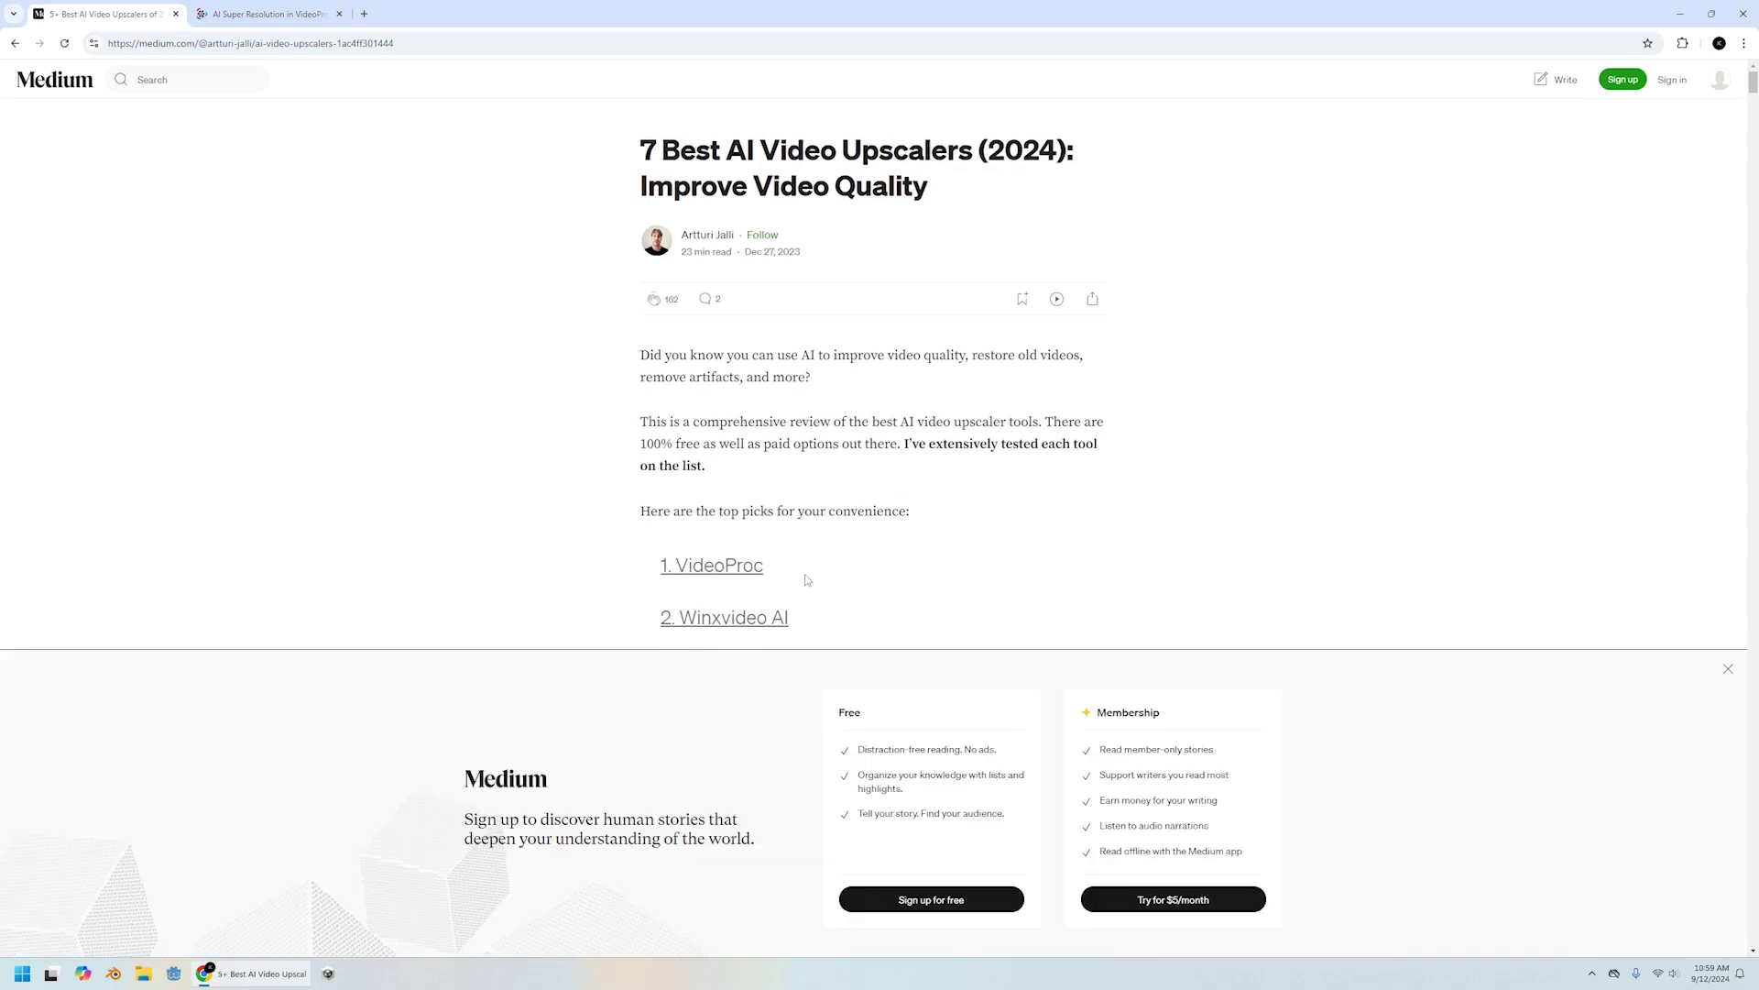
scroll(824, 480, down, 2)
key(alt+Left)
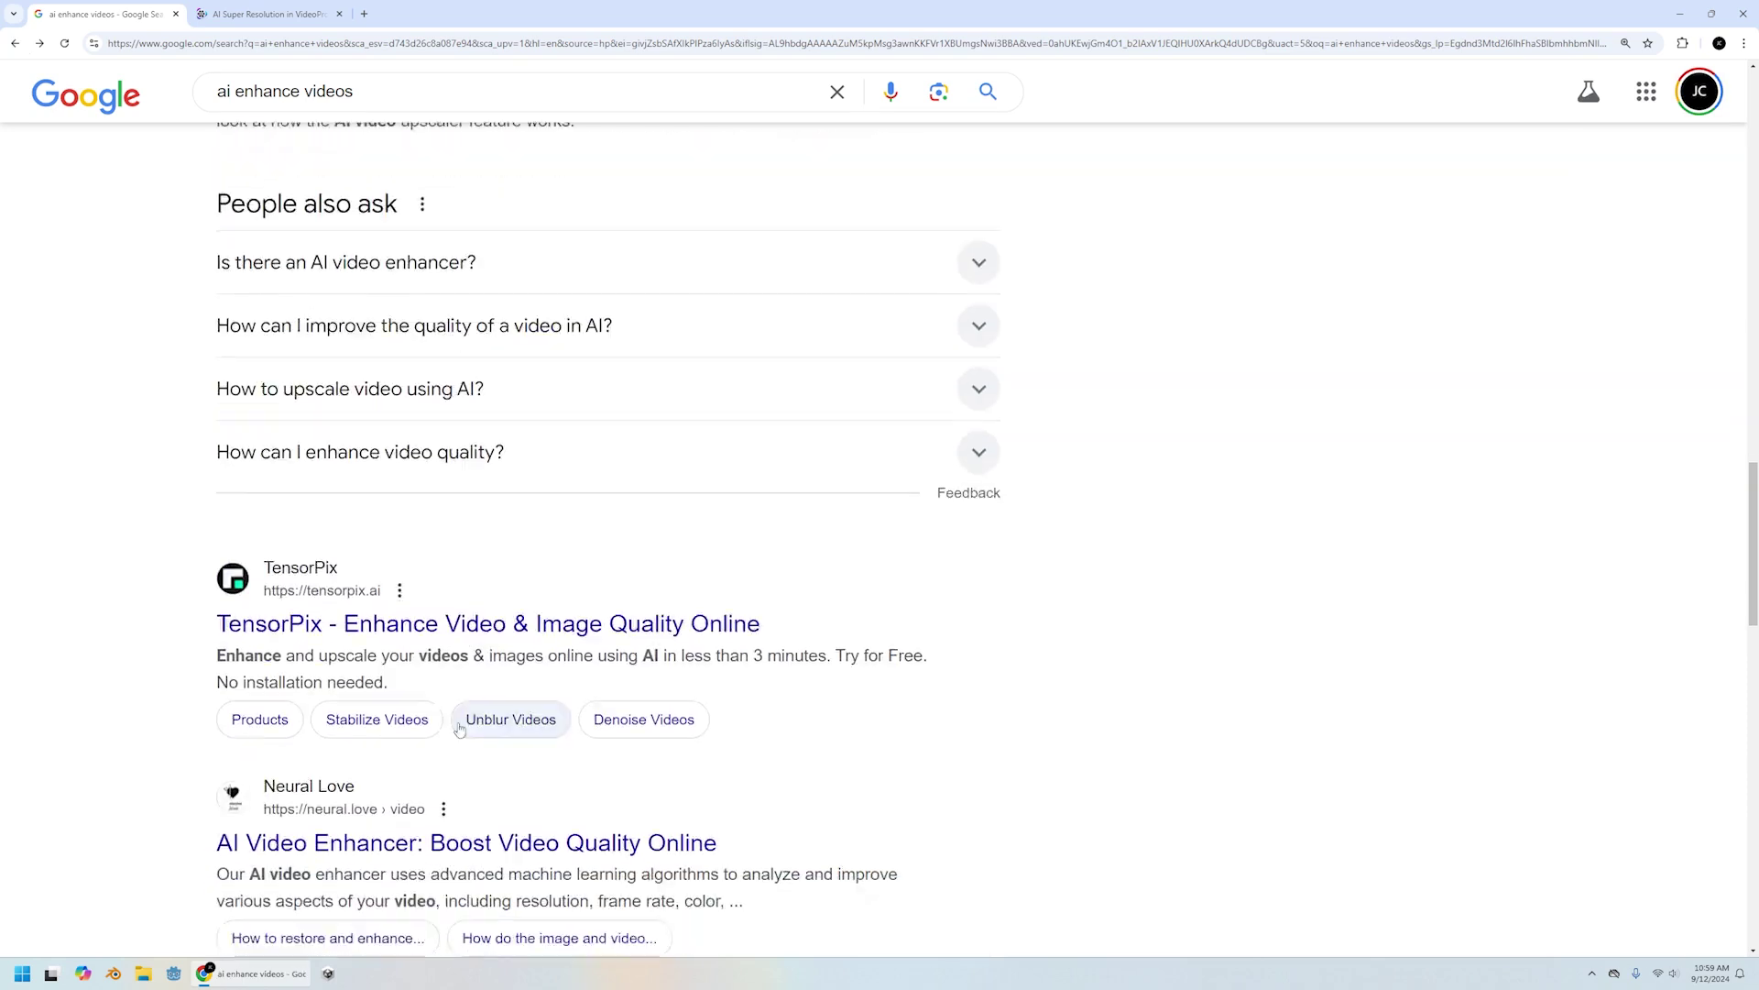
Come back from the AirBrush page and open the Topaz Labs Video AI result
scroll(462, 715, down, 3)
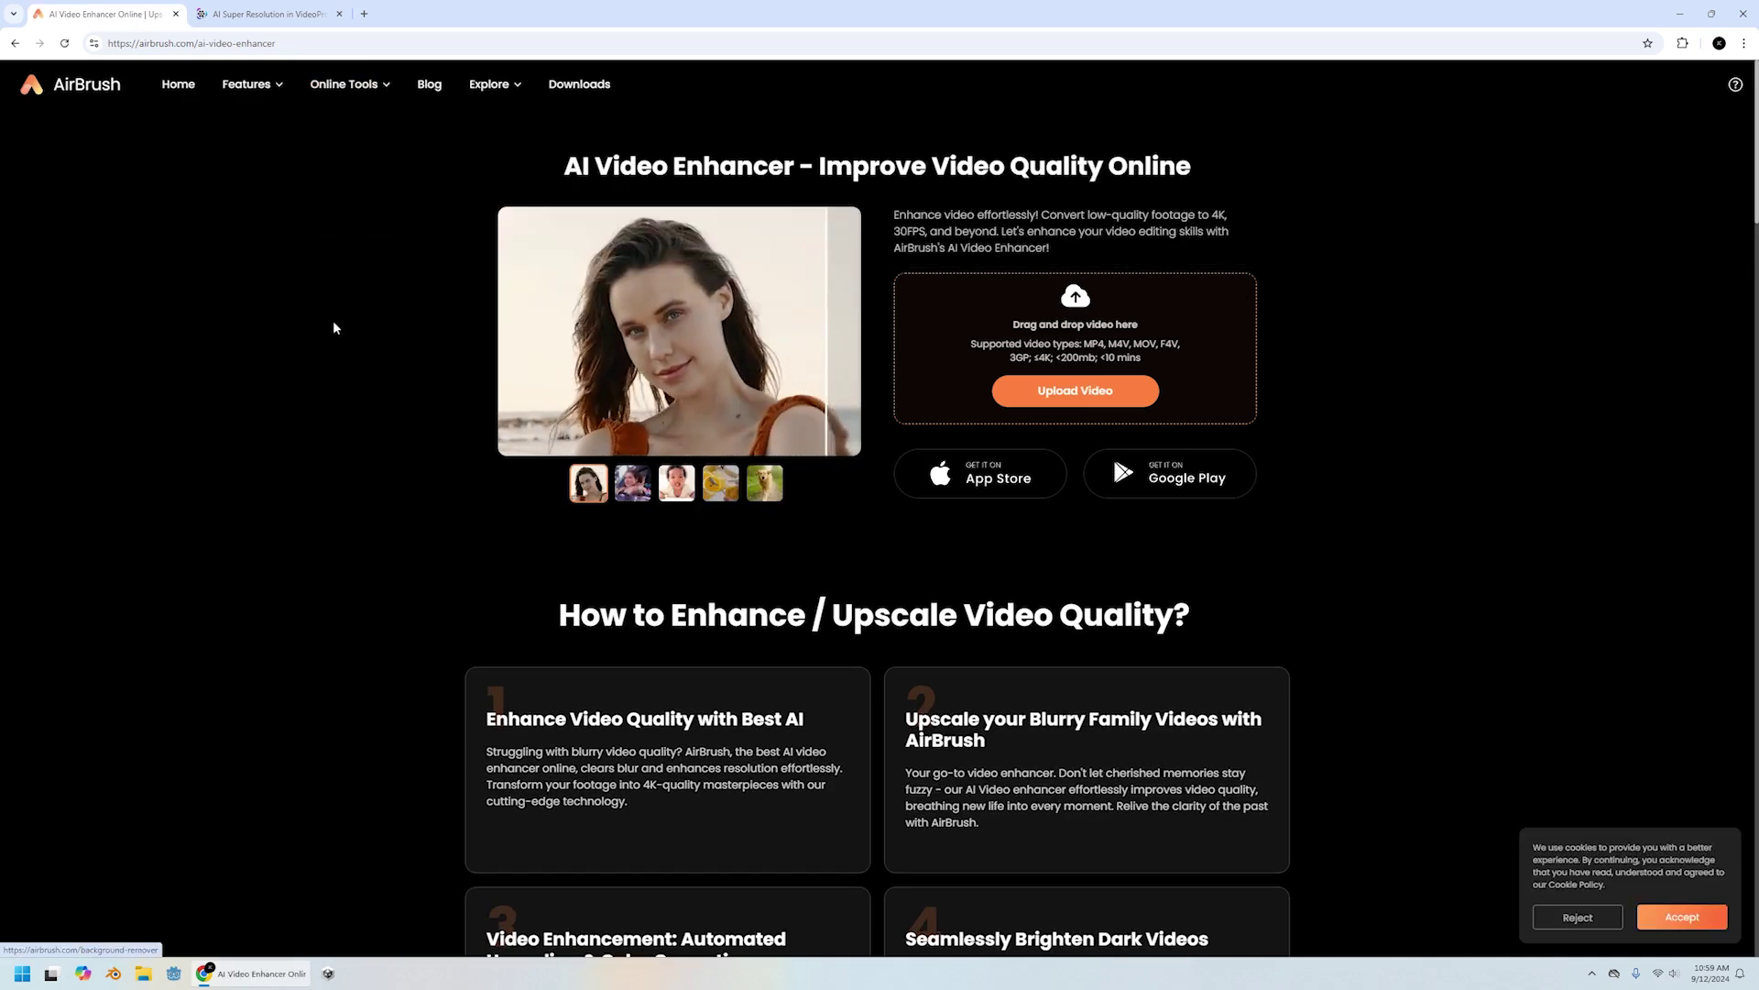
key(alt+Left)
scroll(575, 701, down, 8)
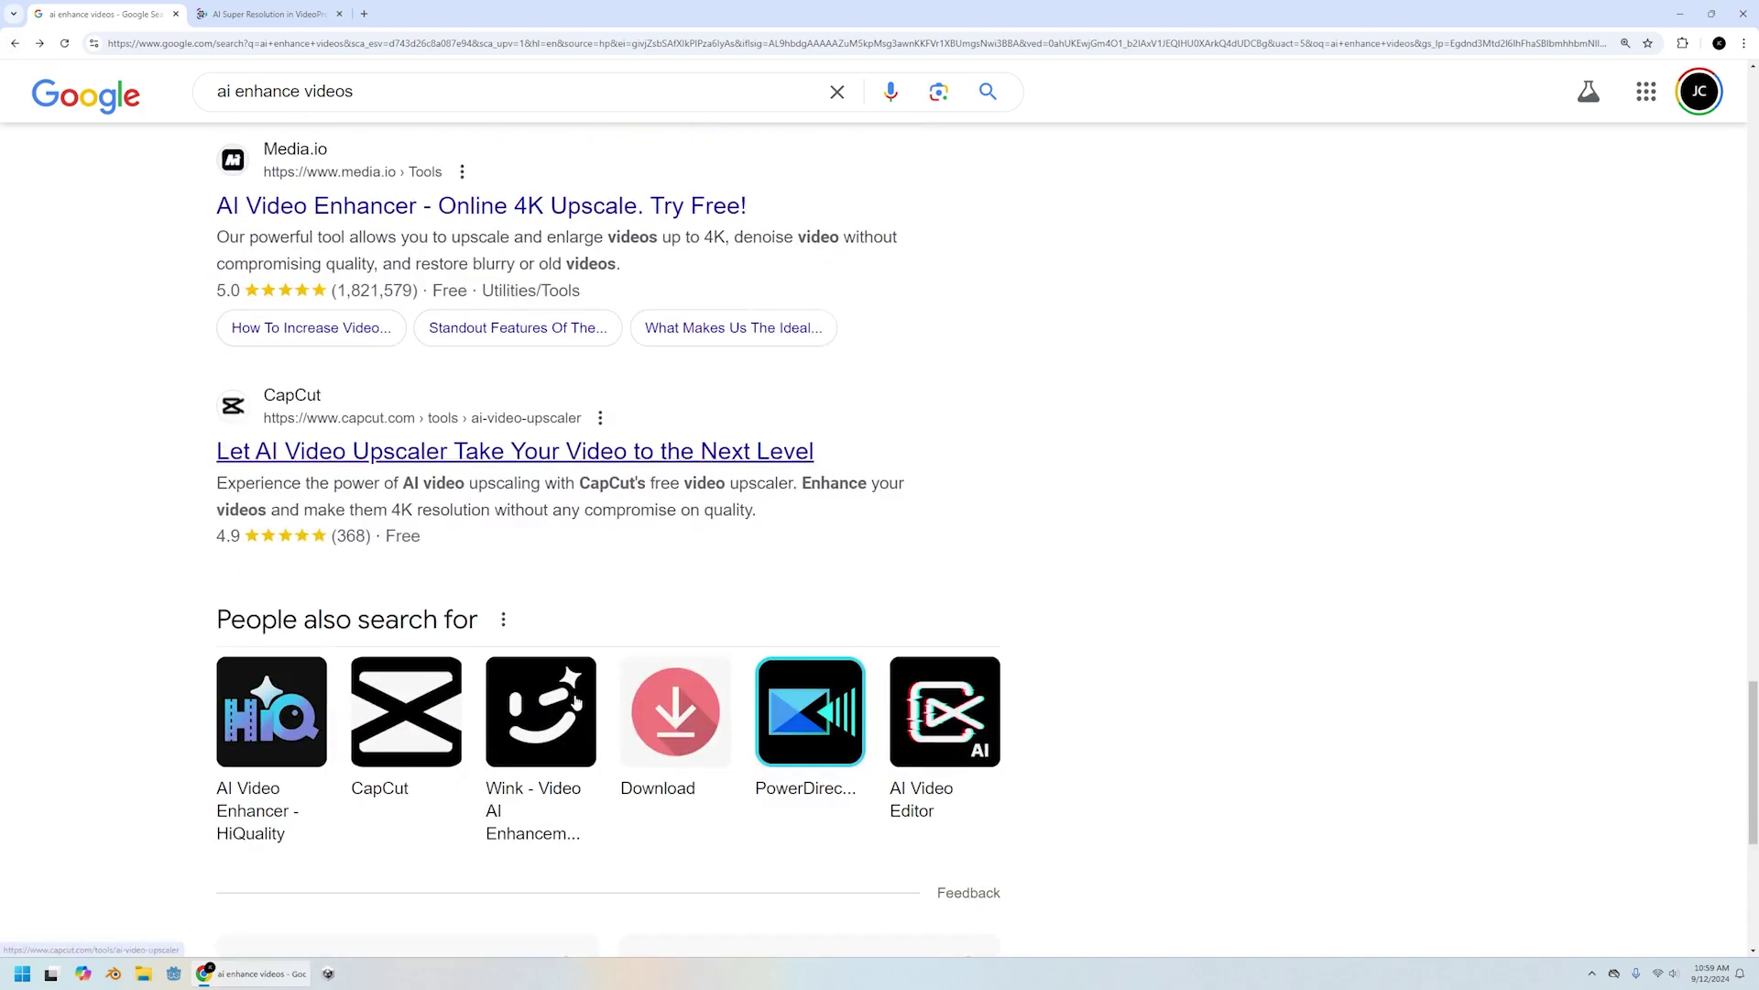
scroll(575, 701, down, 6)
scroll(576, 701, up, 15)
click(374, 314)
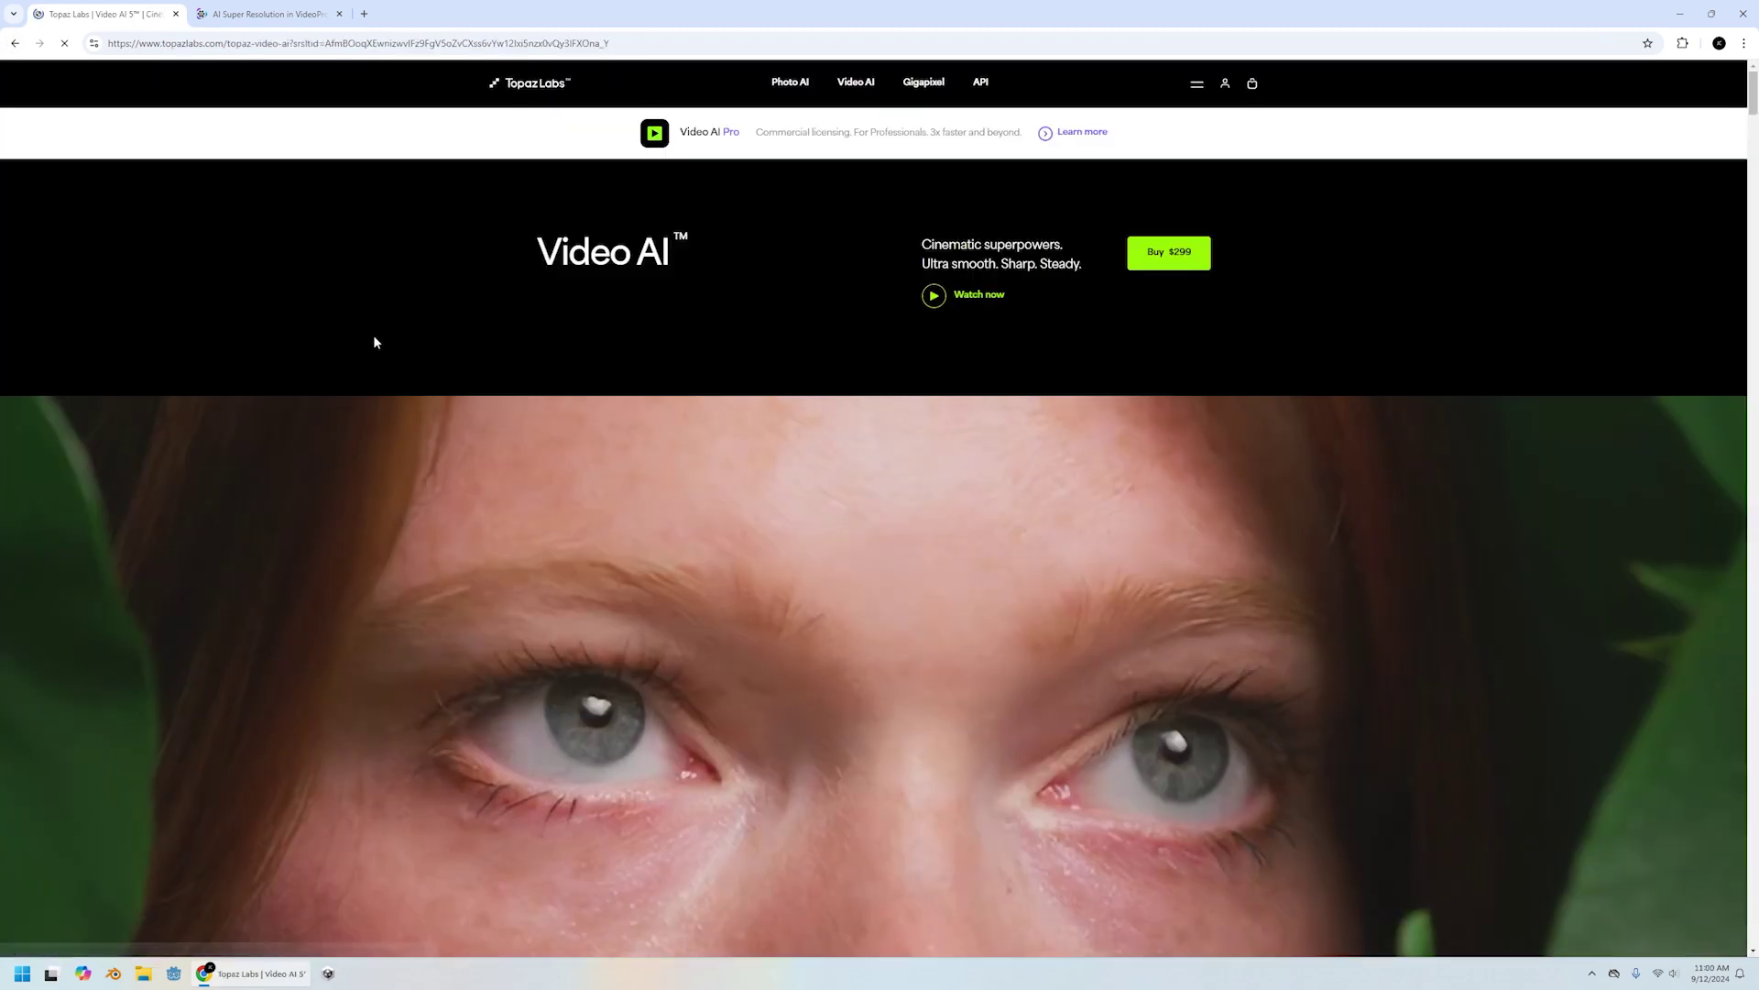
Open the AVCLabs video enhancer result and view its Video Enhancer AI pricing plans
click(16, 44)
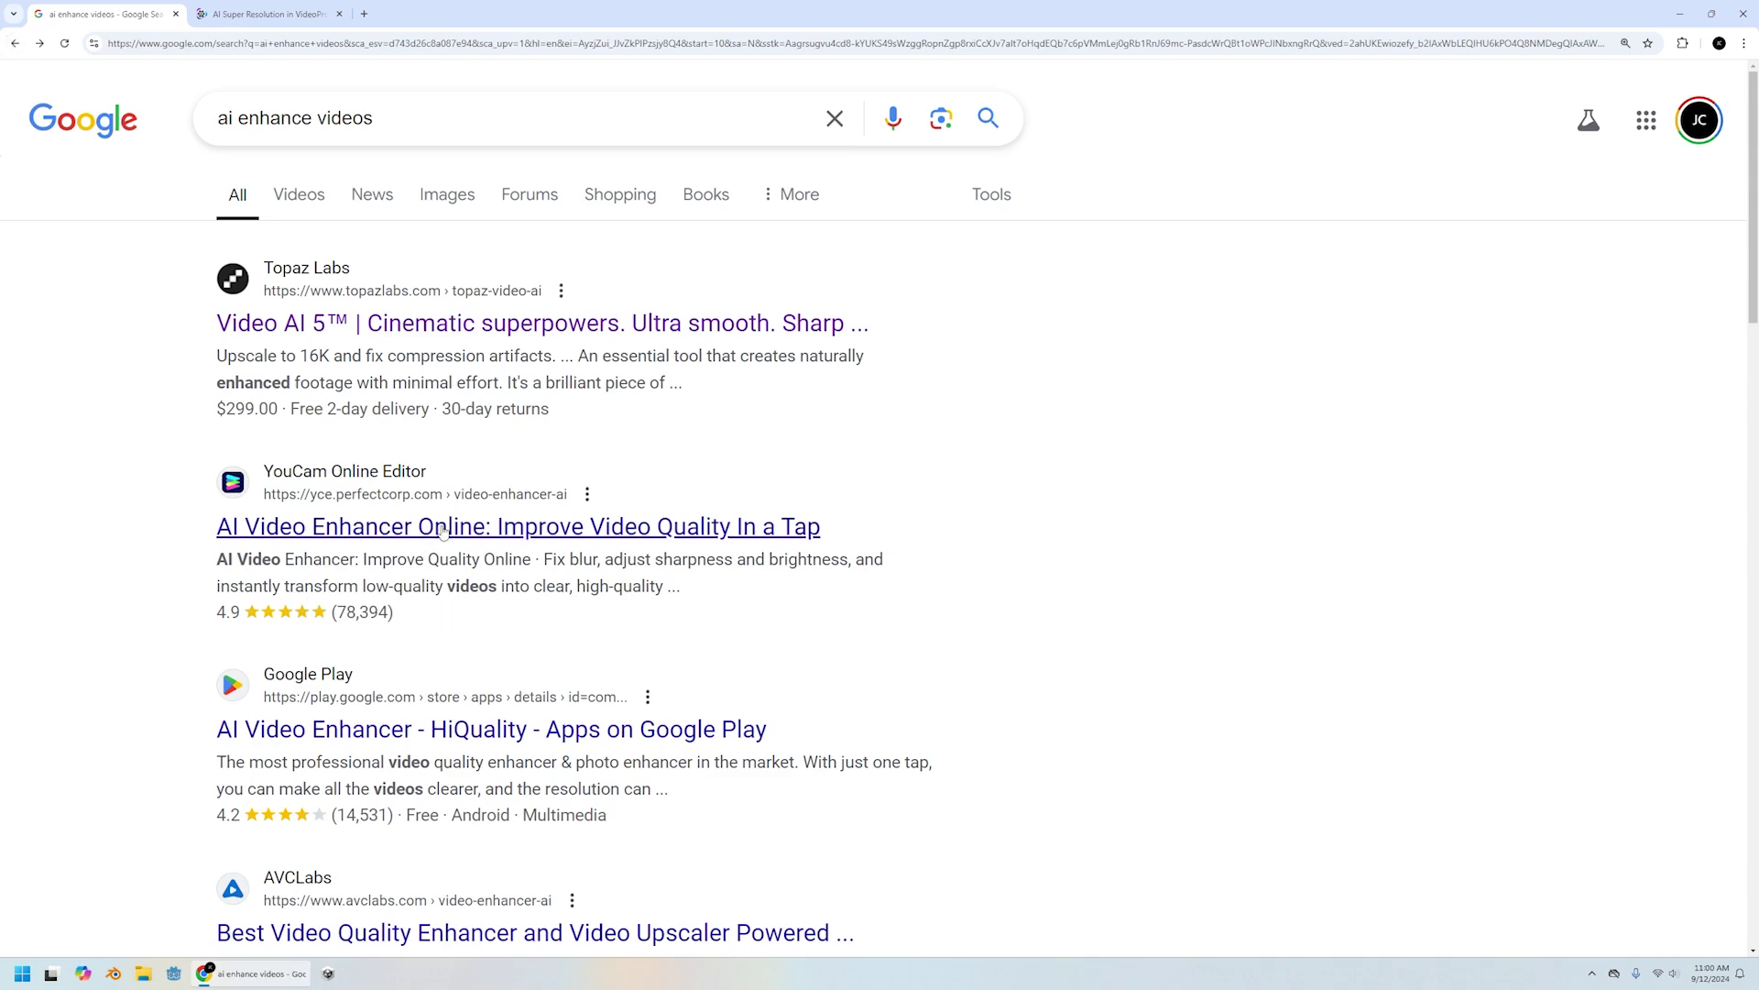
scroll(536, 653, down, 5)
click(550, 514)
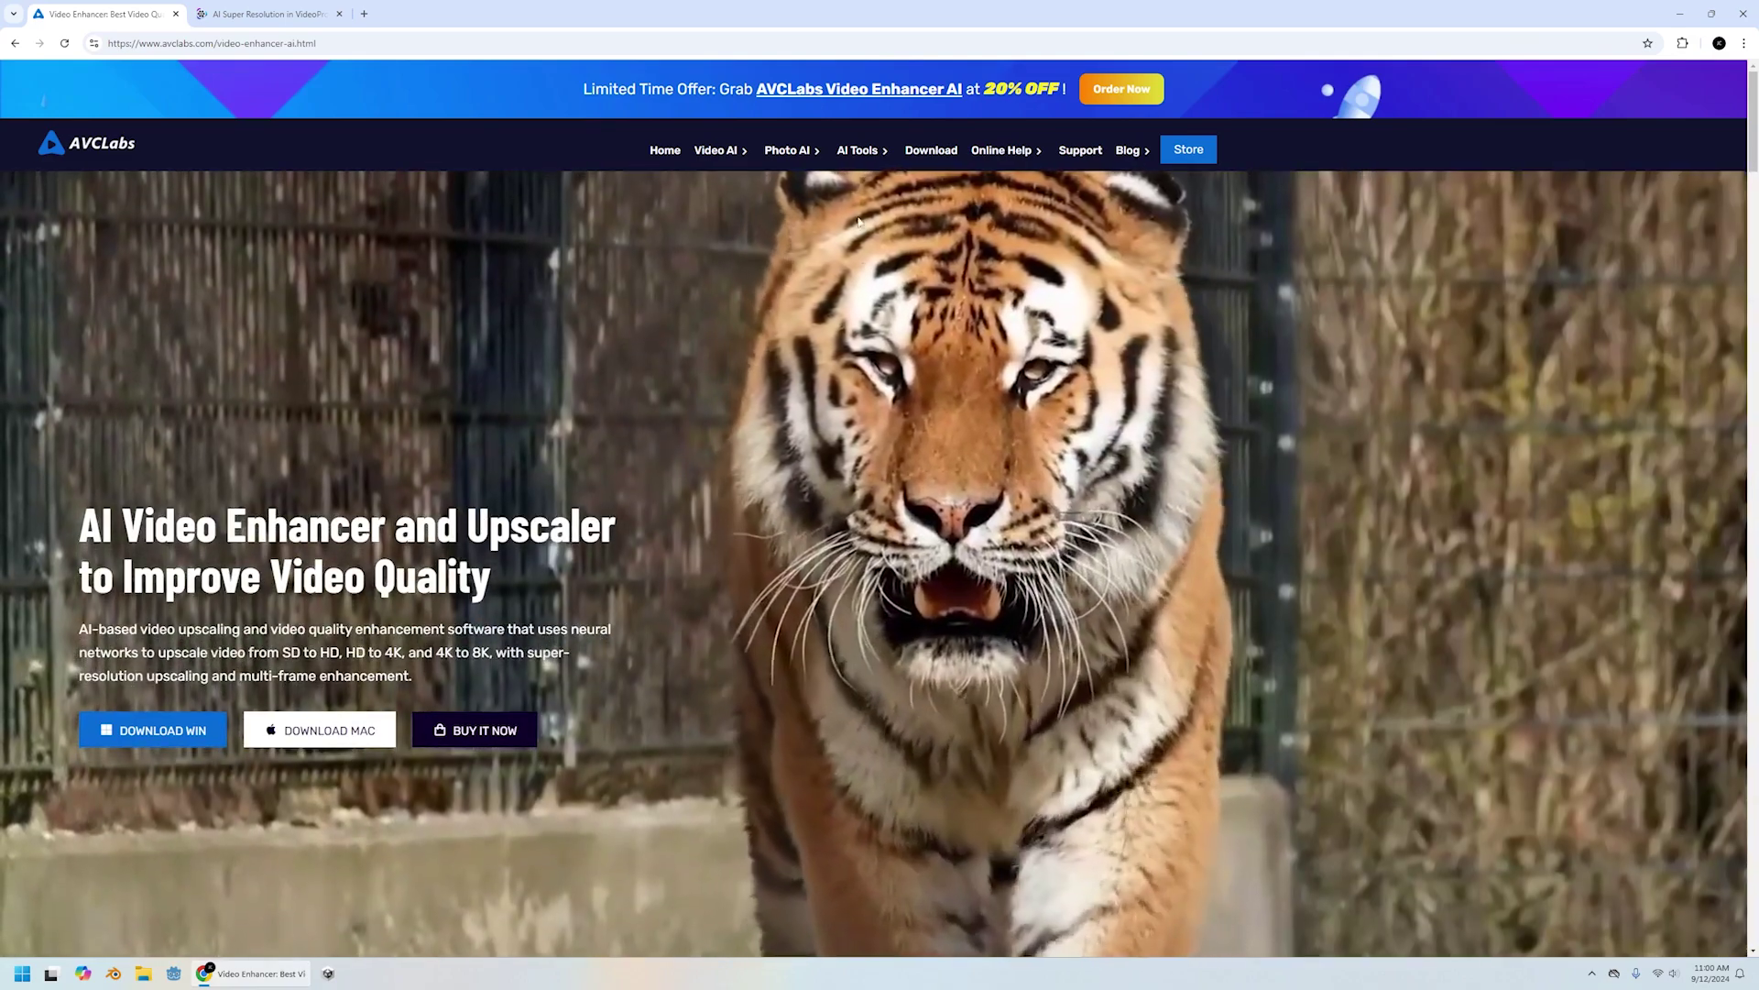
mouse_move(772, 151)
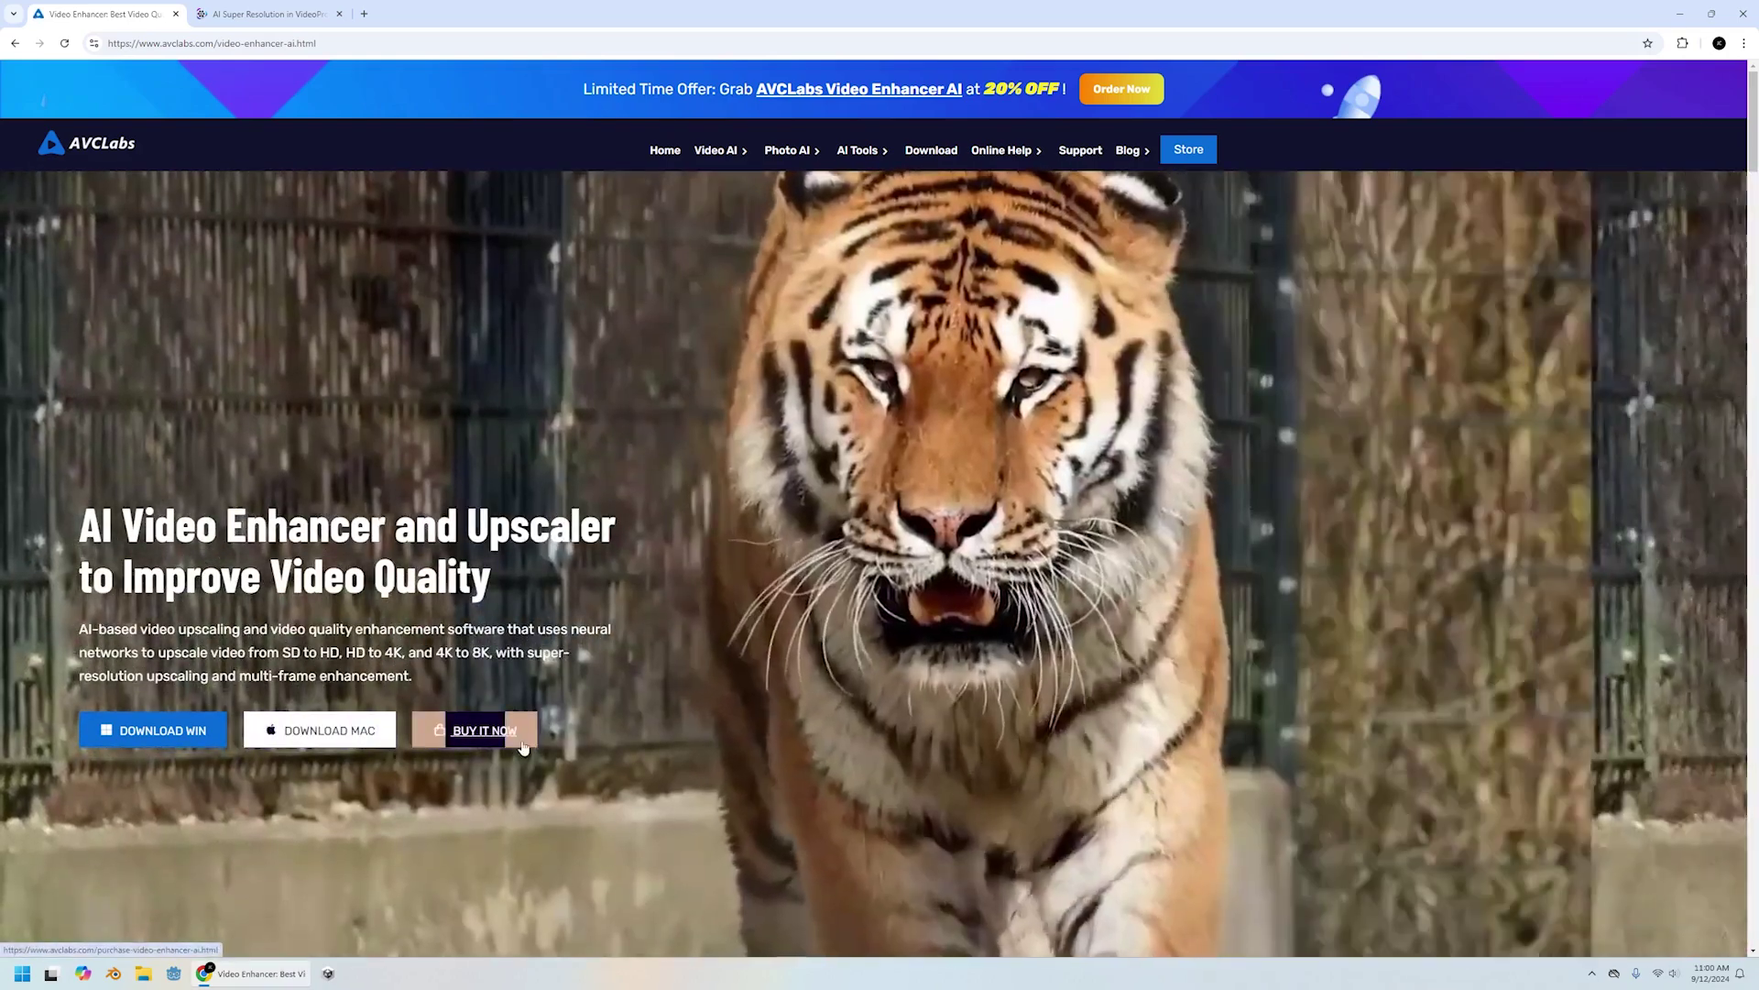
click(523, 746)
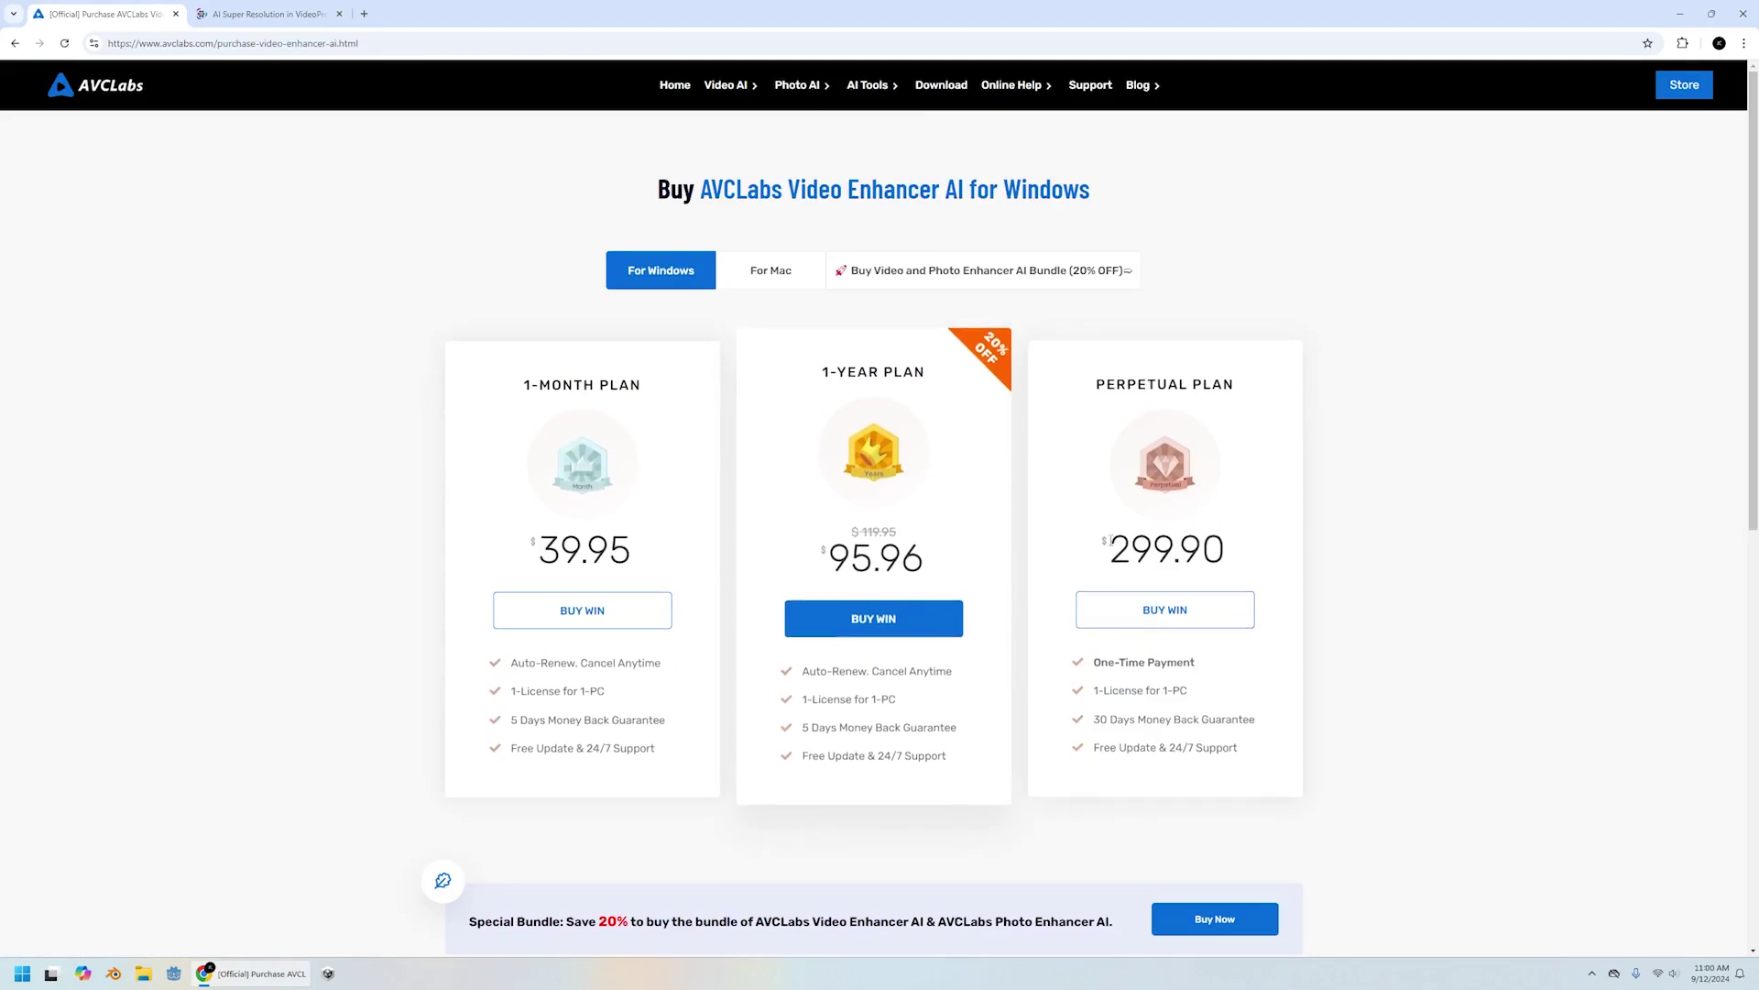
Return to the Google results and select the old search query for replacement
click(16, 44)
key(alt+Left)
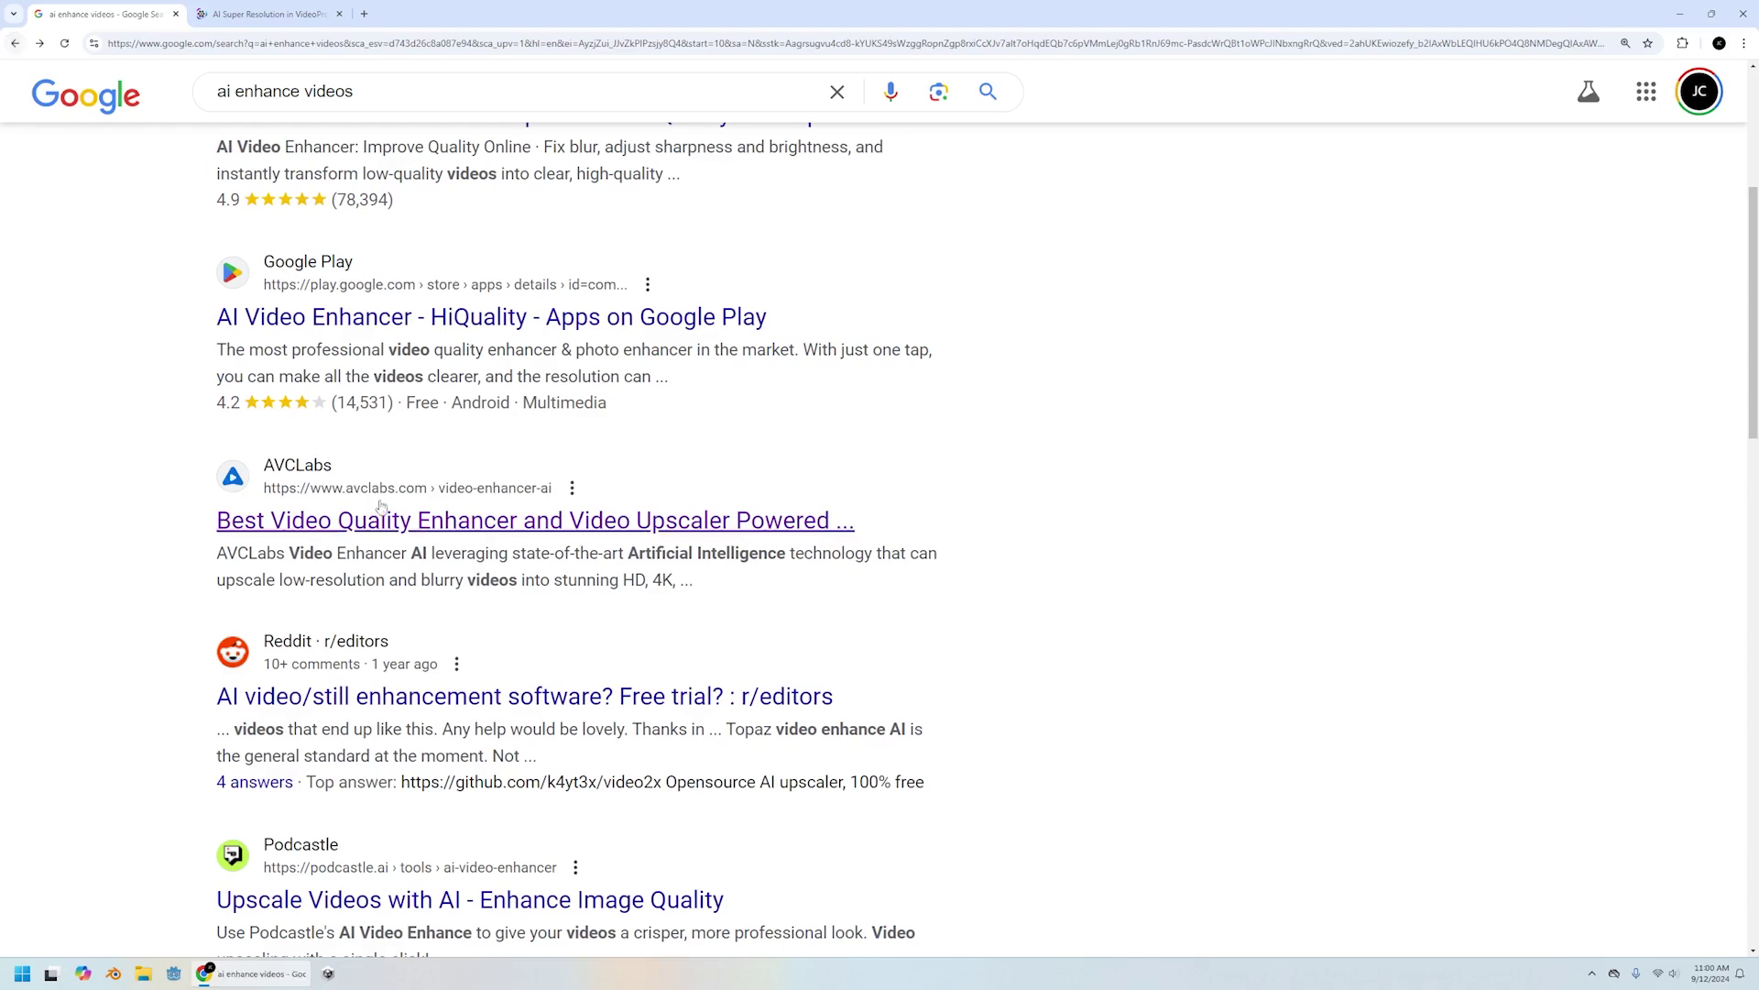
scroll(467, 530, down, 3)
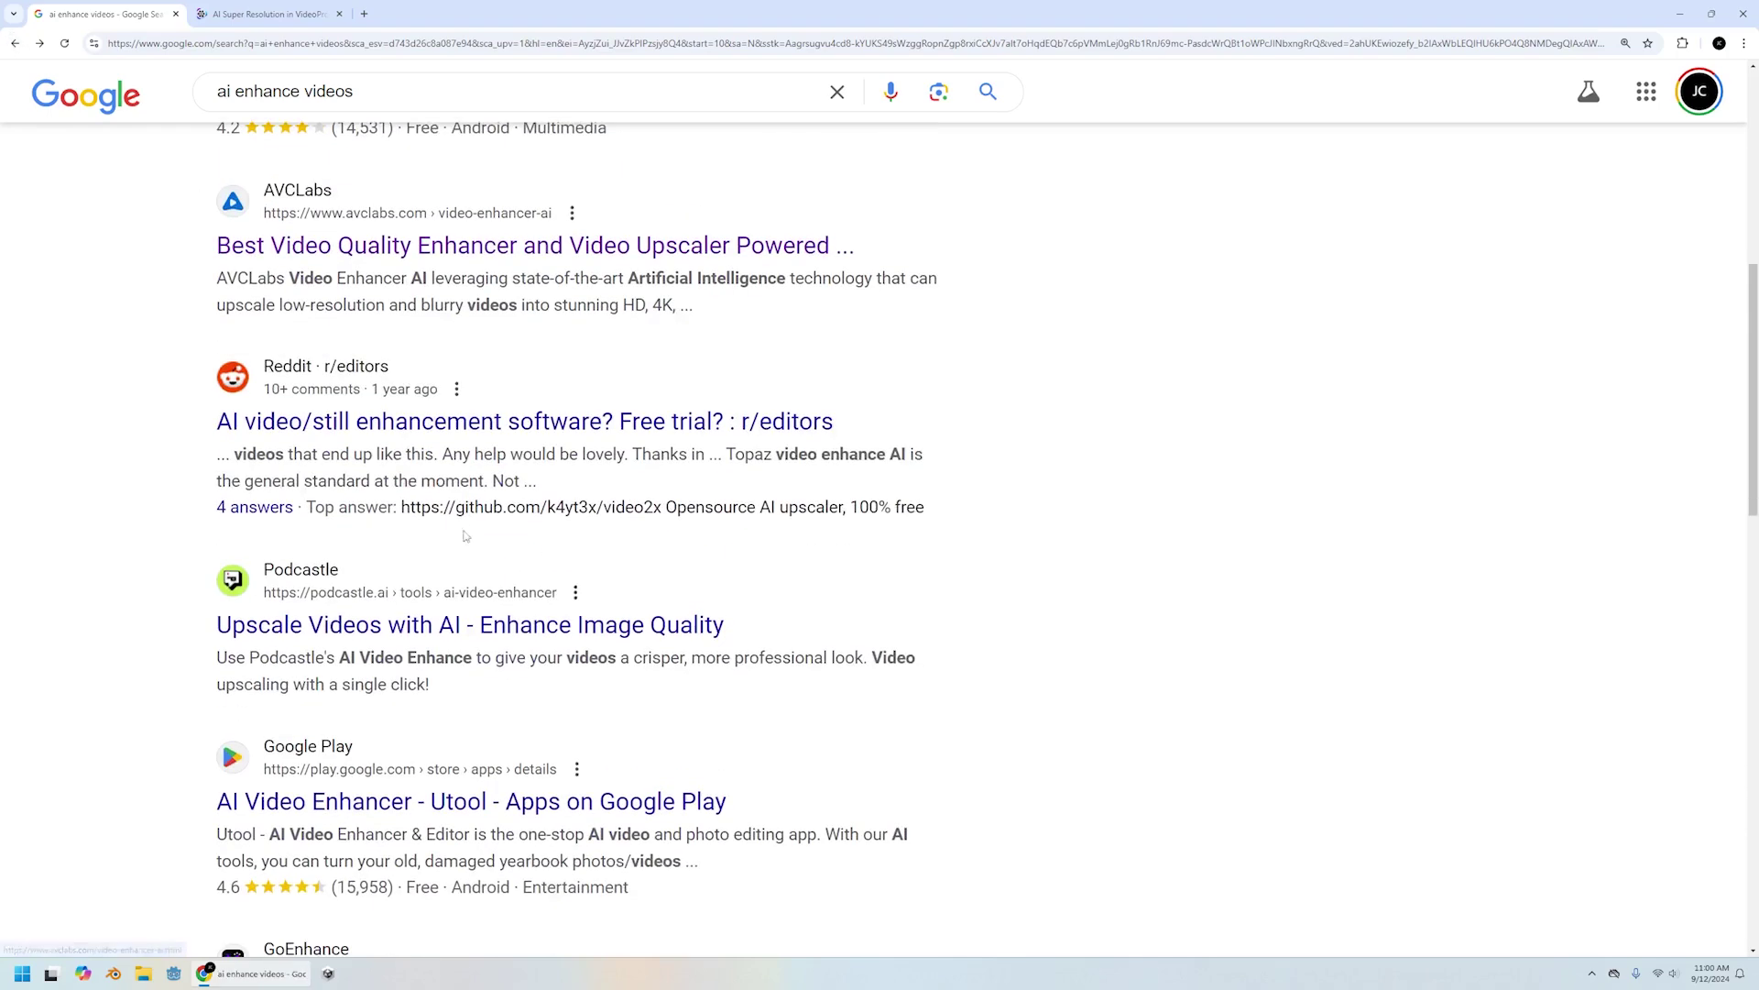
click(401, 100)
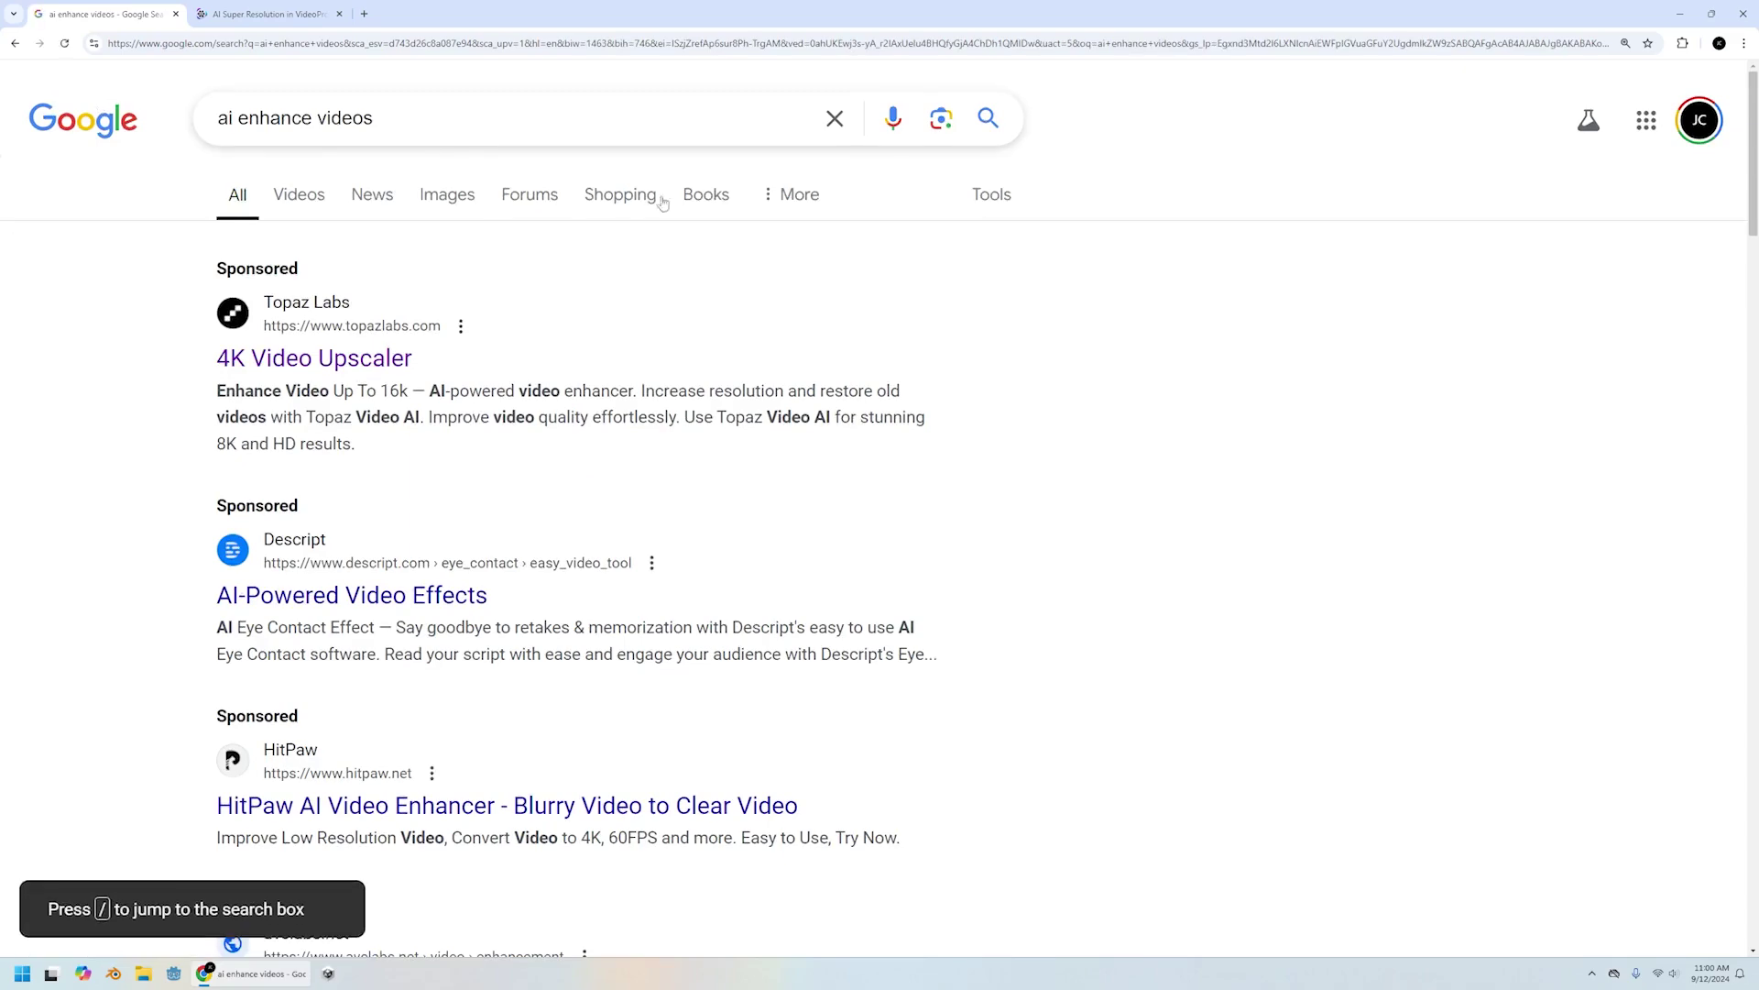
key(ctrl+a)
Search Google for 'Video upscalers enhancer' and open the TensorPix home page
text(Video upscalers enhancer)
key(Return)
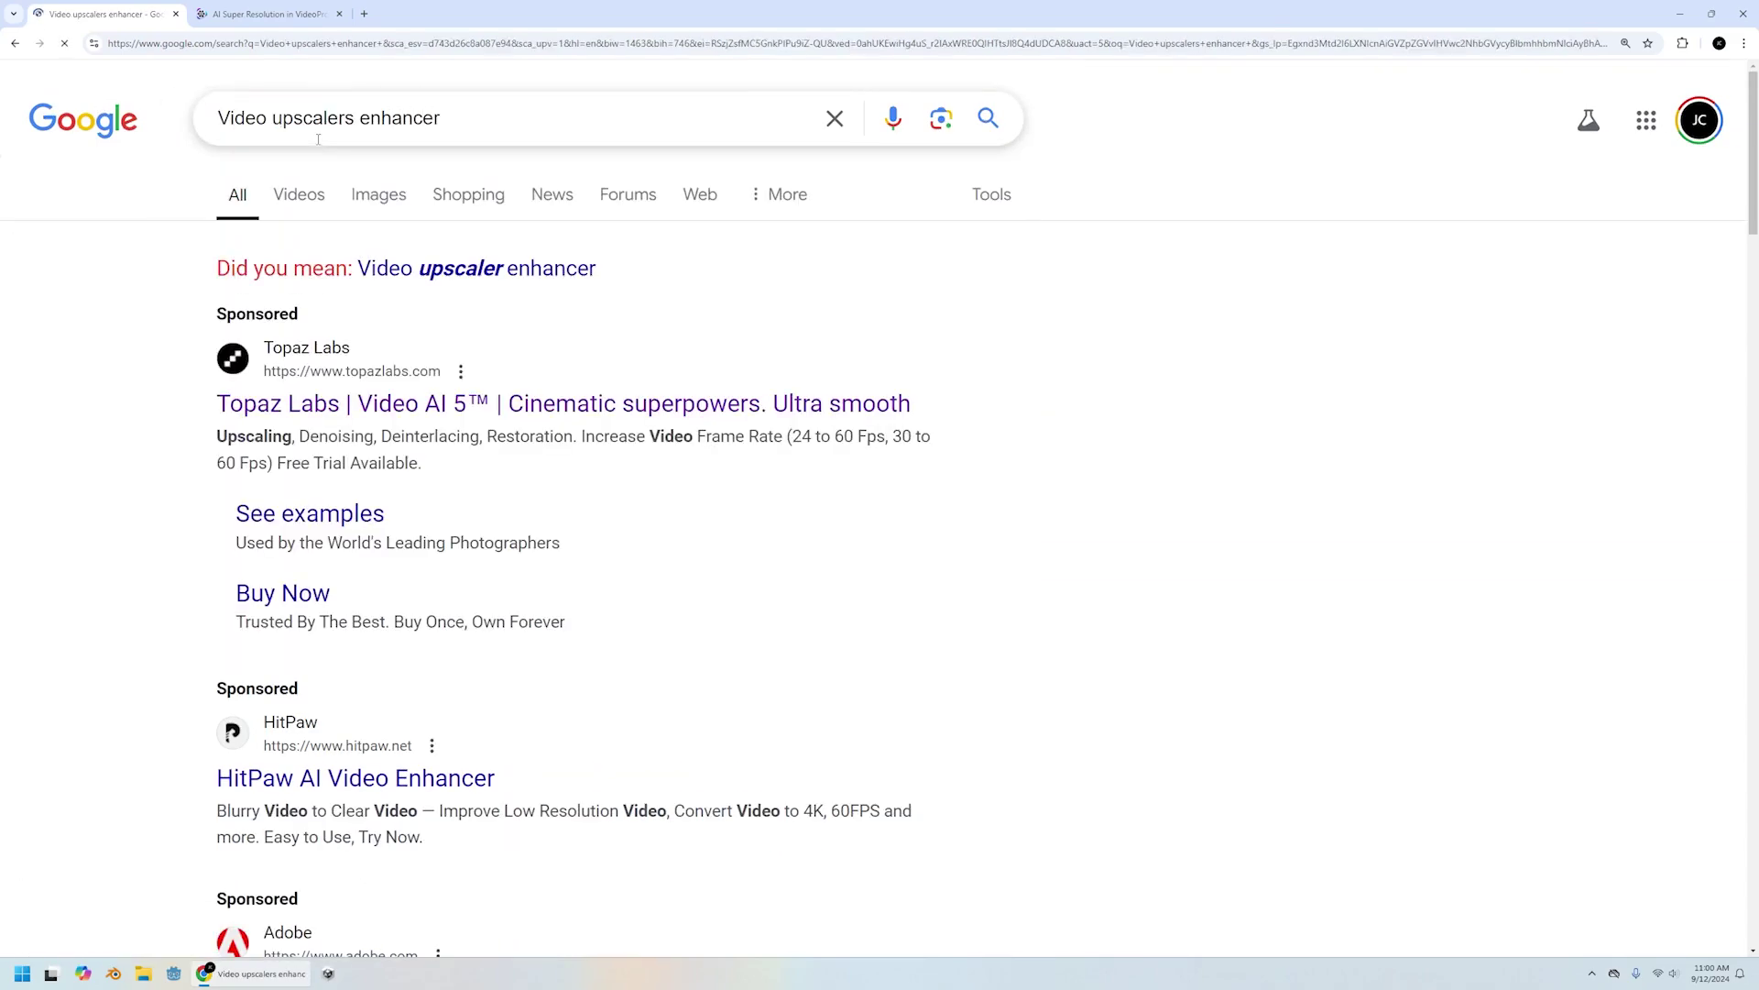
scroll(549, 638, down, 4)
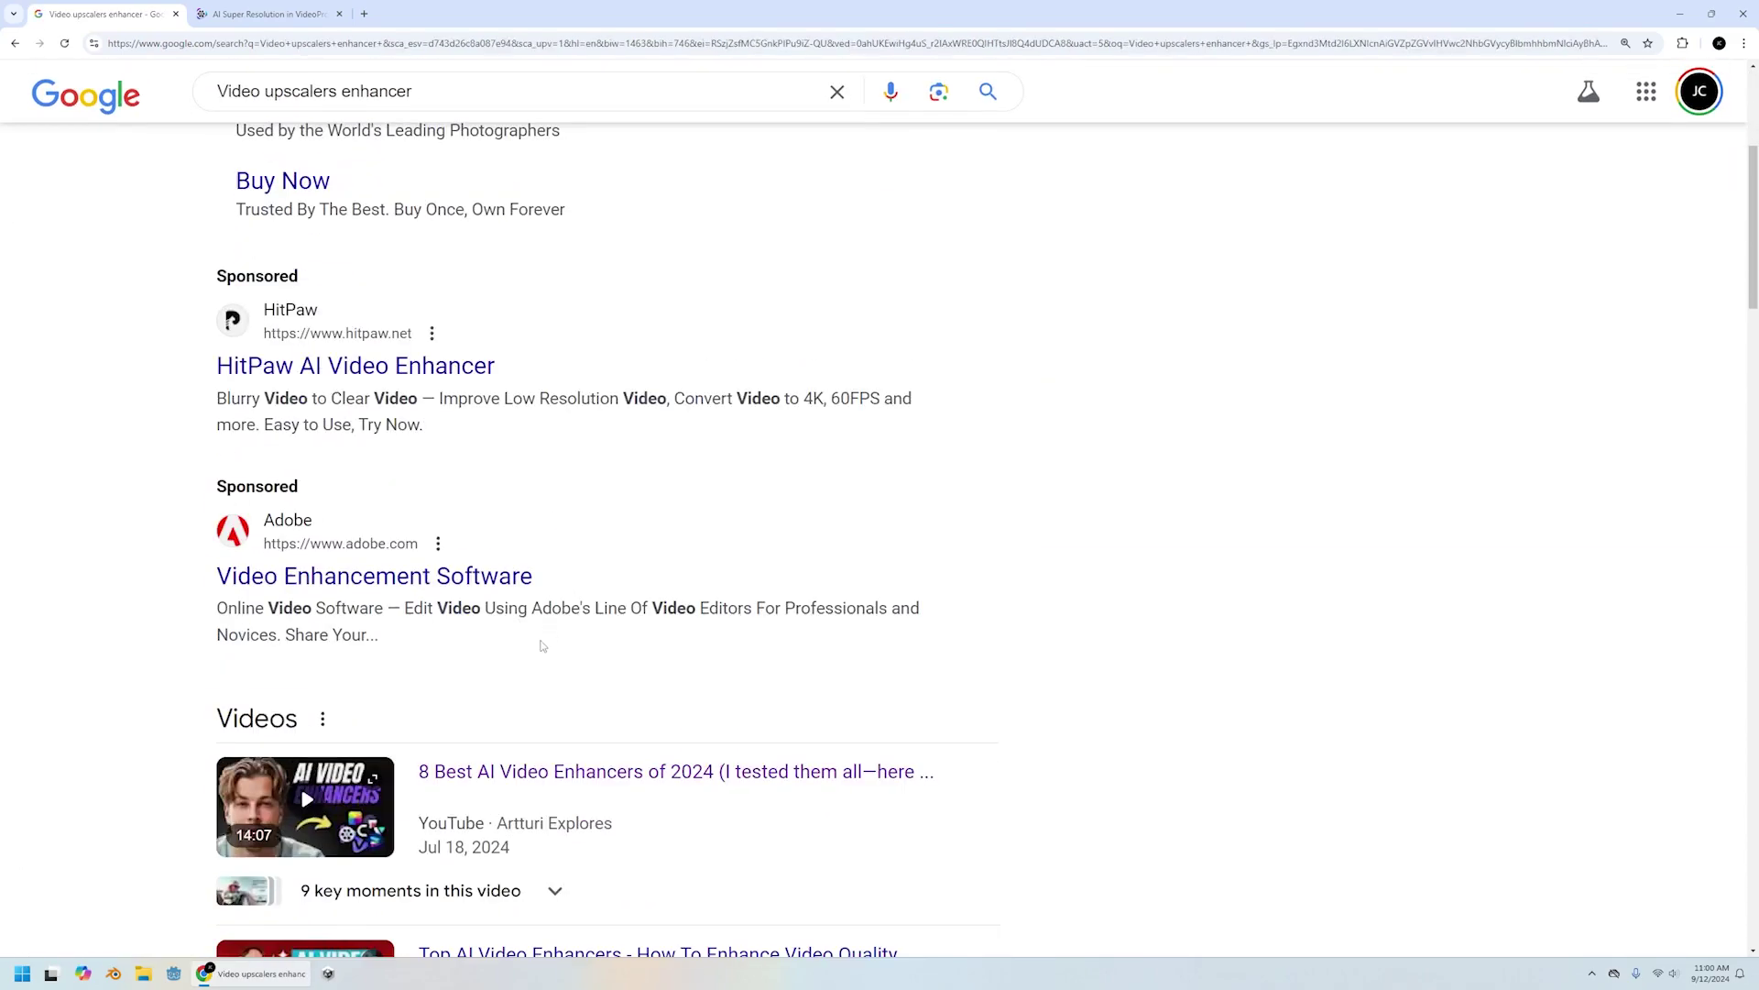
scroll(516, 630, down, 9)
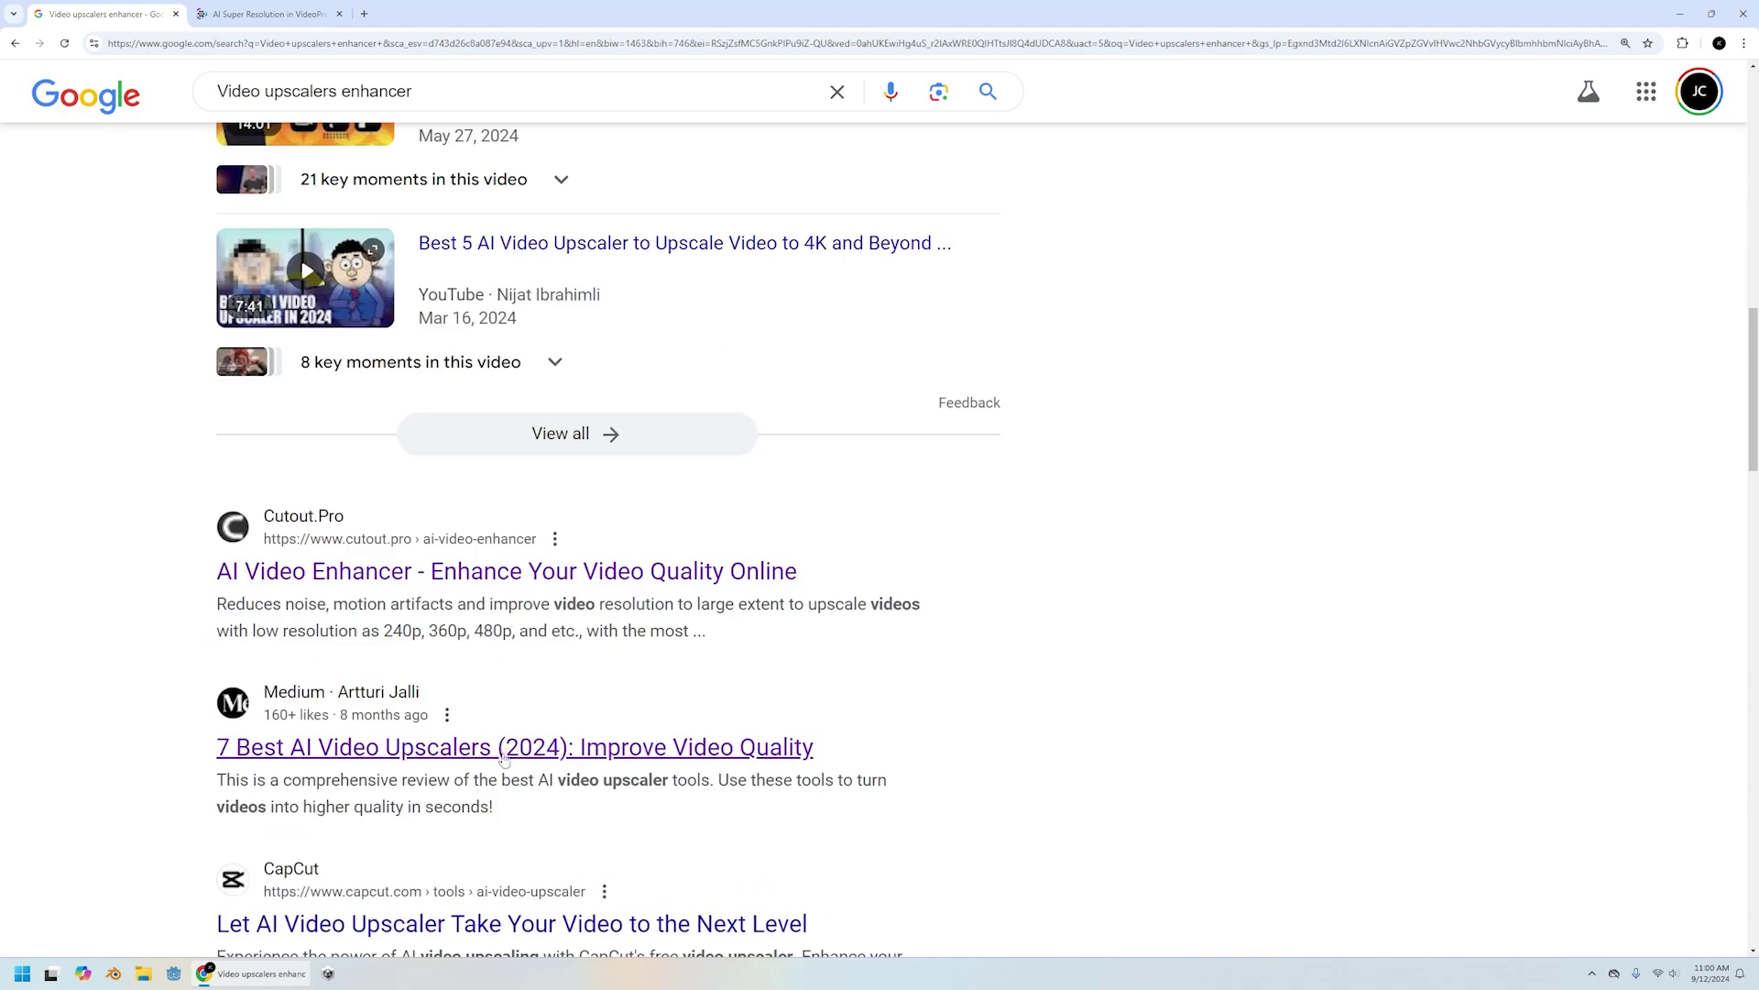
scroll(503, 759, down, 5)
click(391, 661)
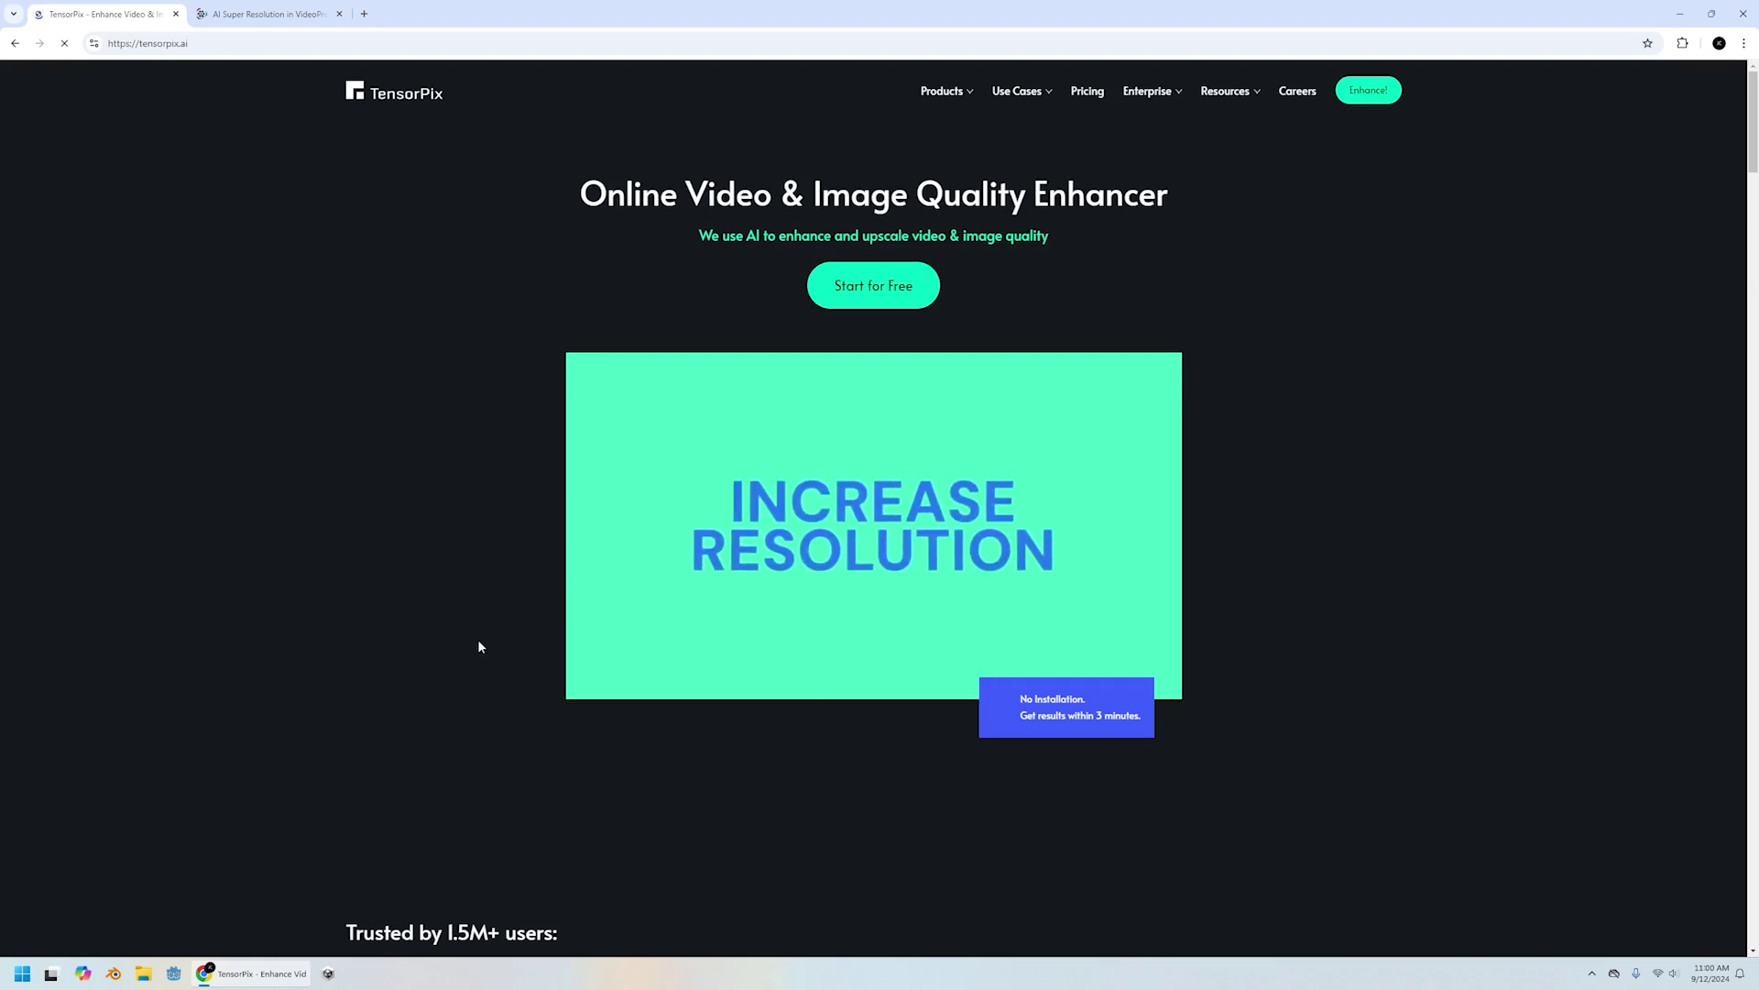
Review TensorPix pricing, noting the Elite plan's 10 videos at once, then open Online Video Enhancer
click(1085, 88)
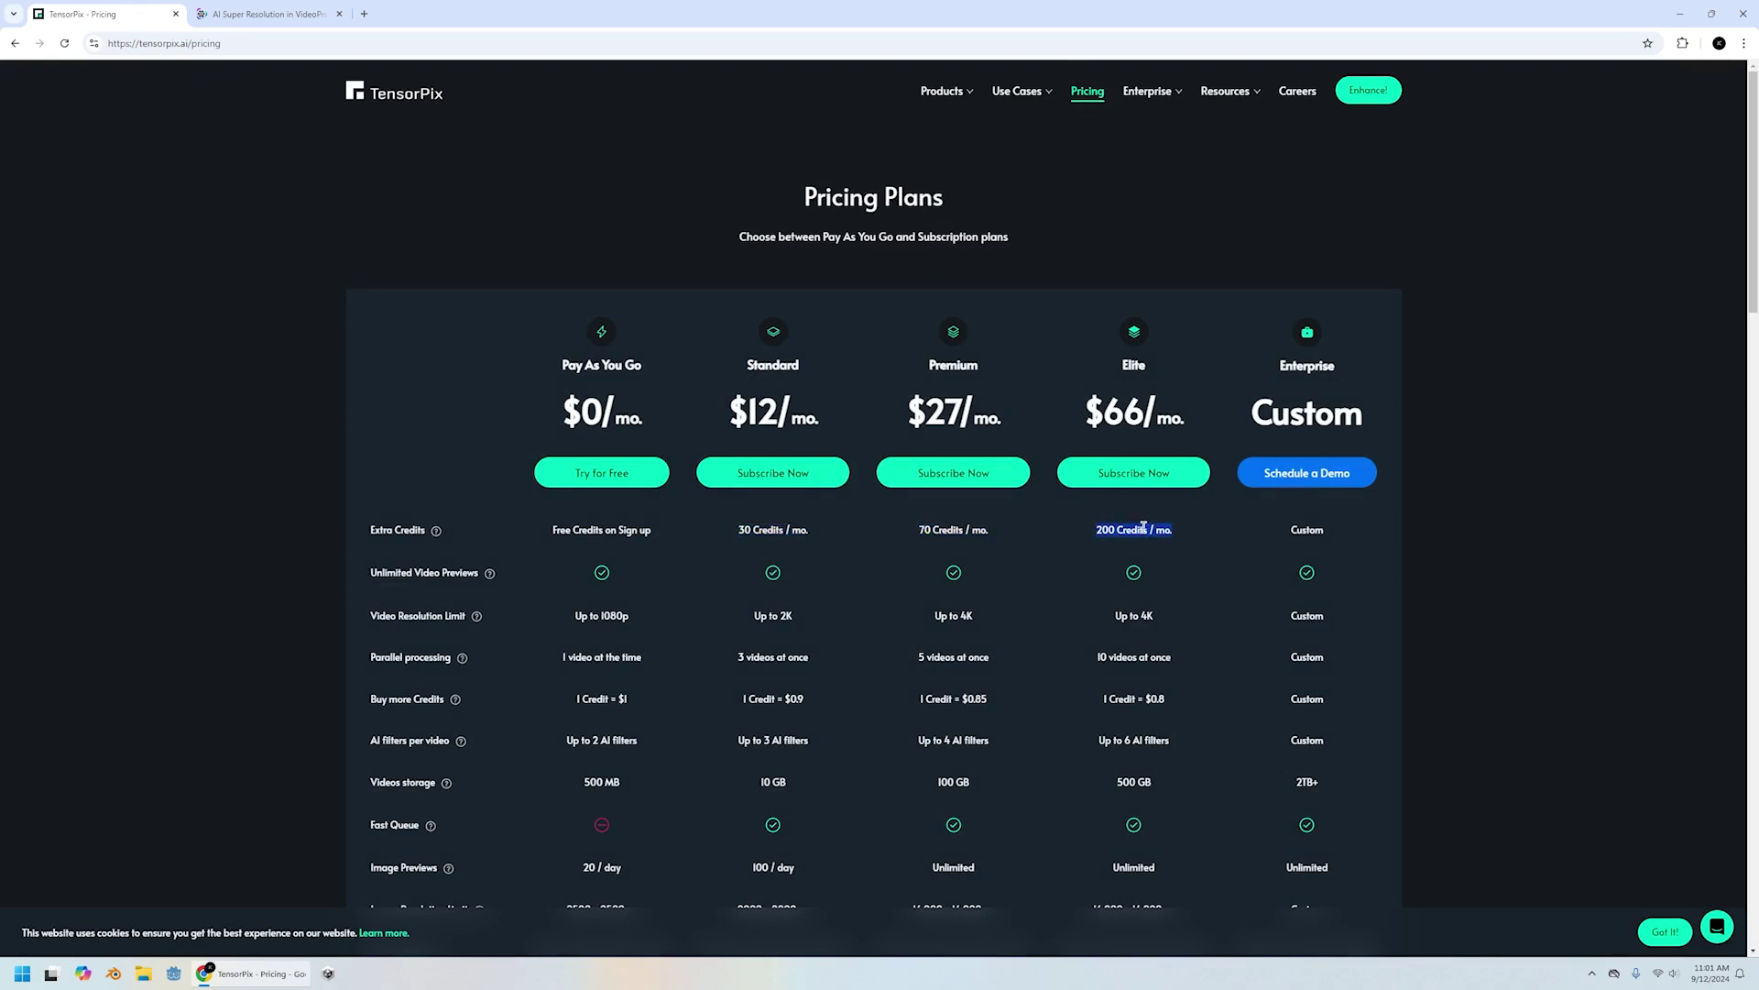
scroll(1175, 629, down, 2)
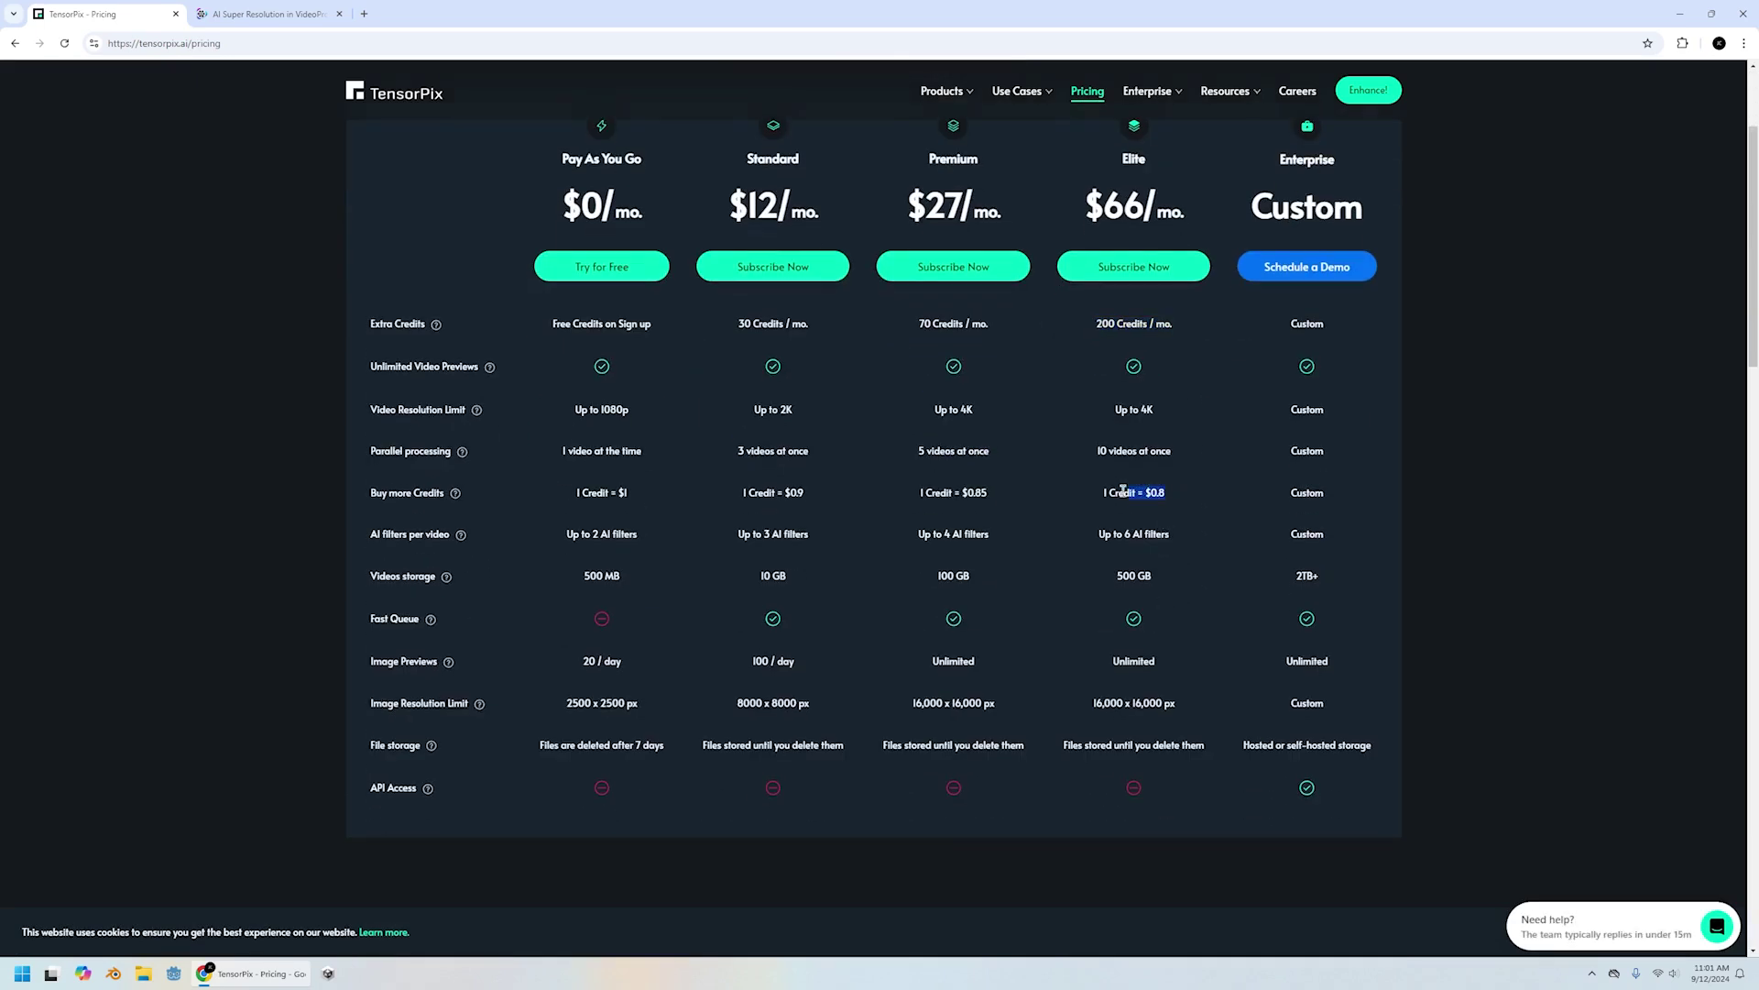
triple_click(1105, 454)
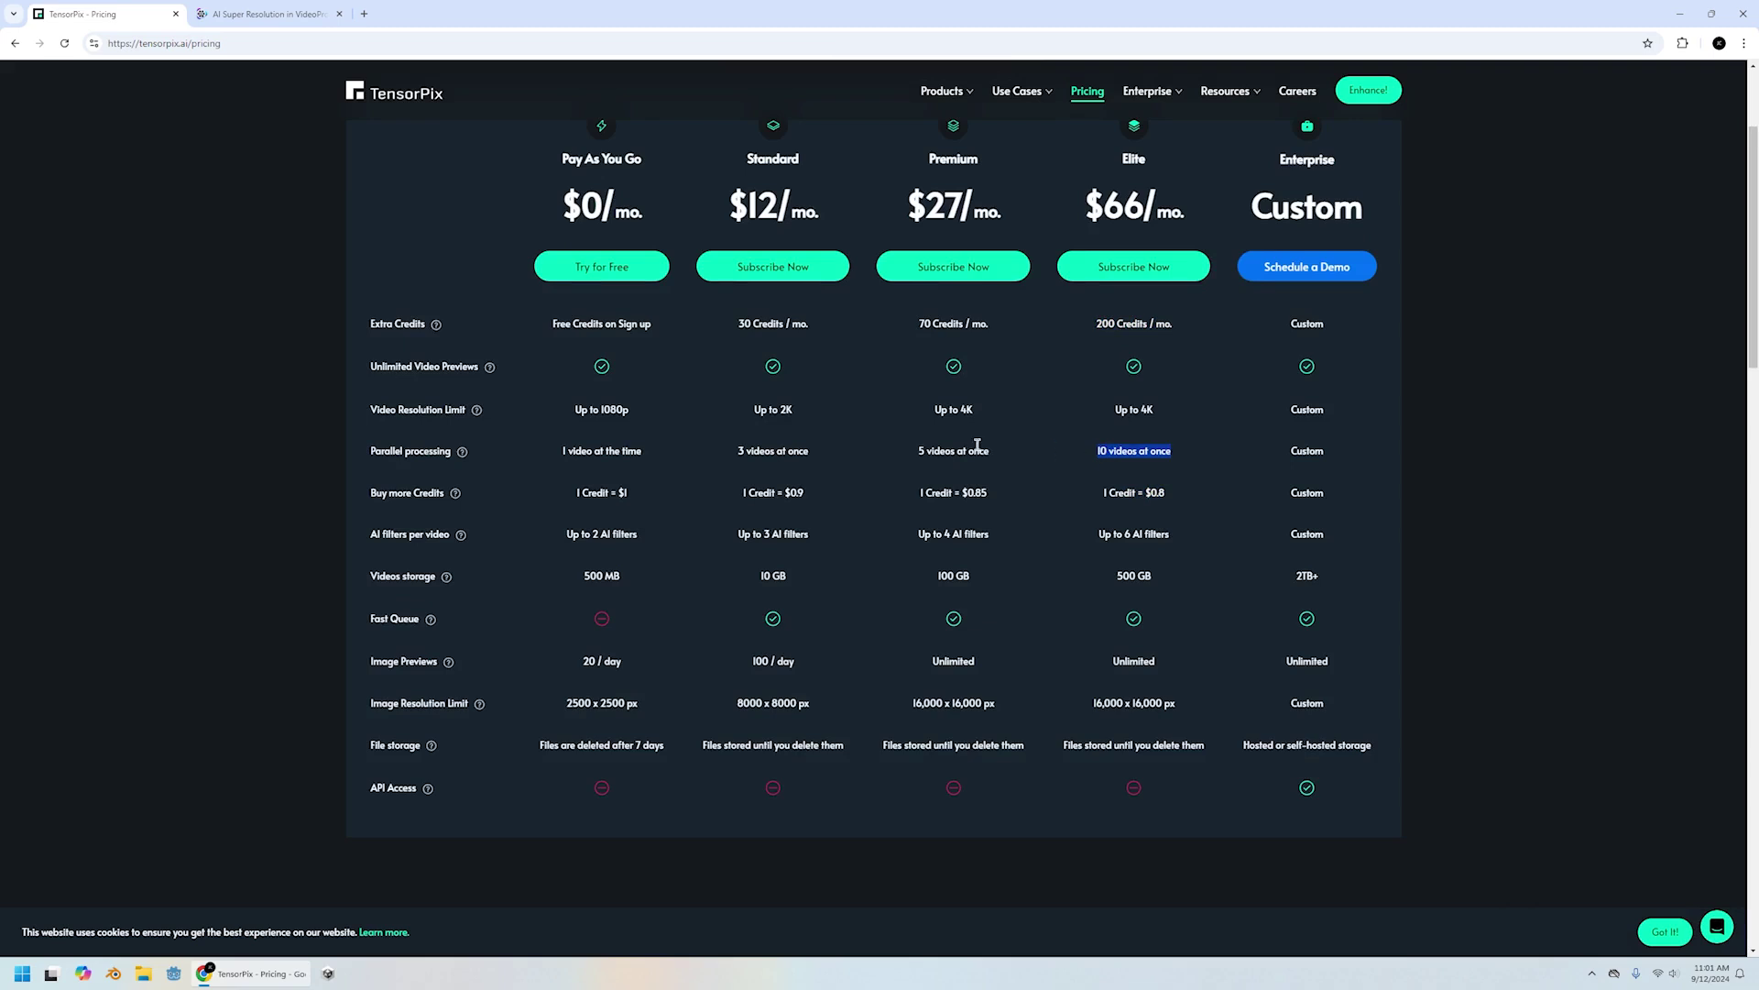
scroll(1012, 660, up, 4)
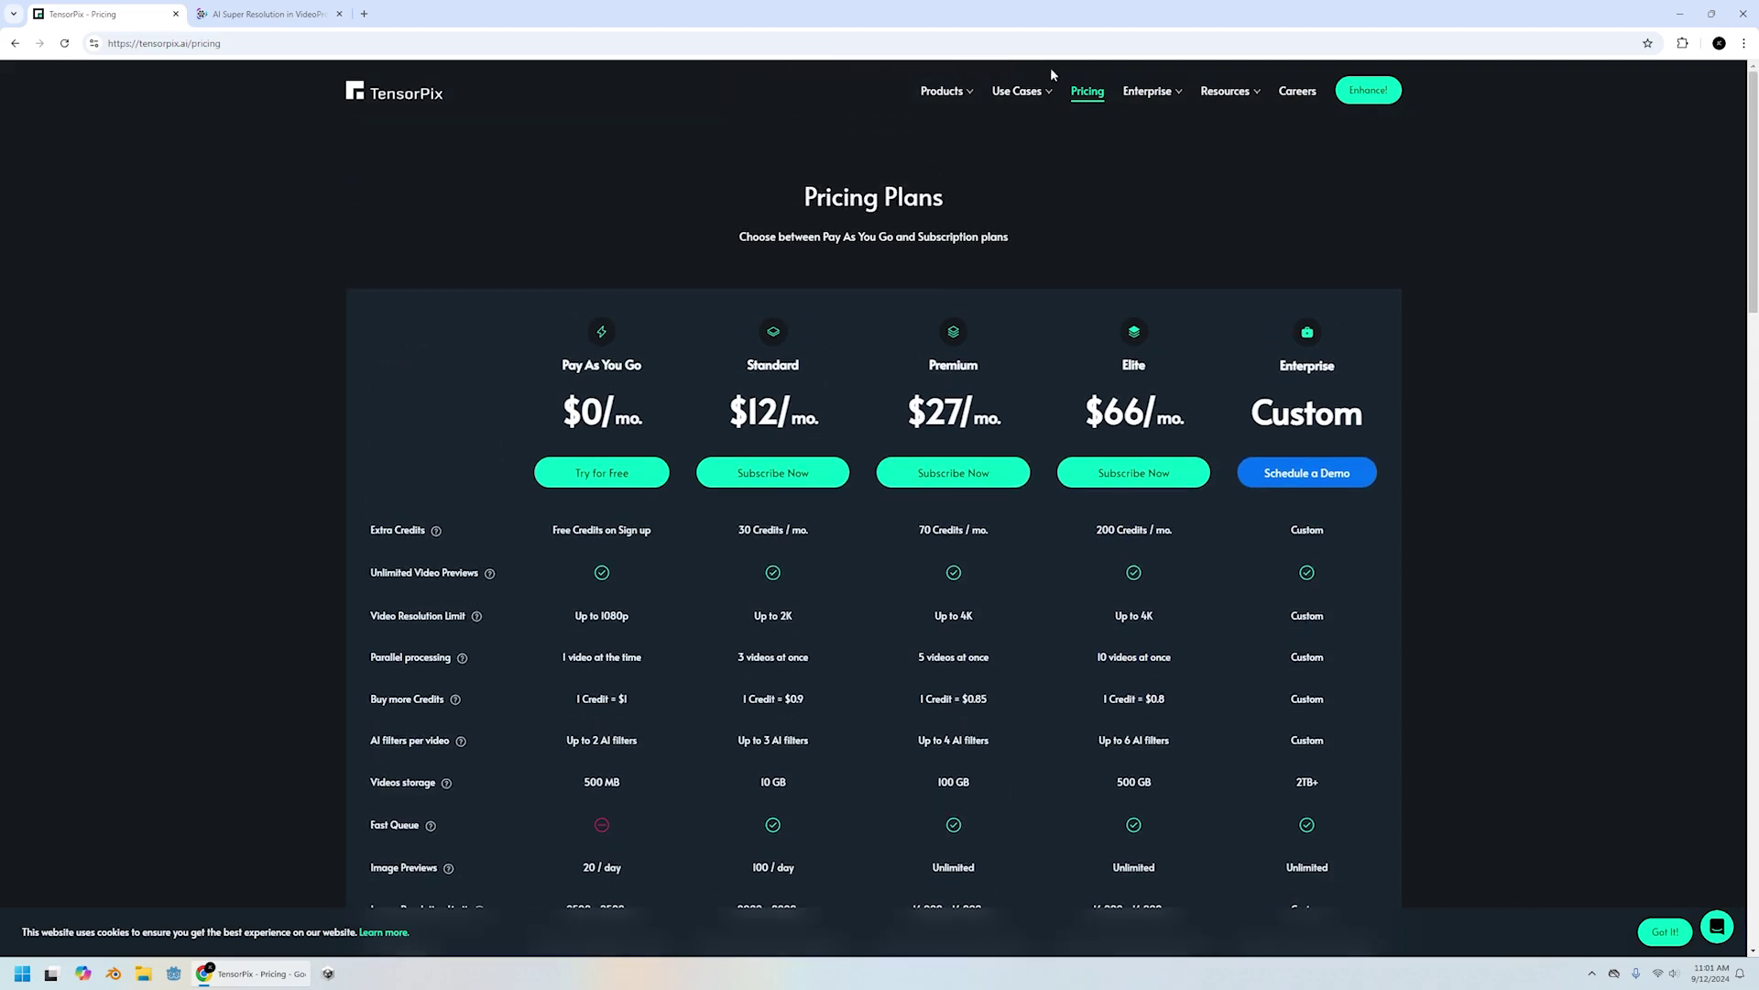
mouse_move(1019, 91)
click(1044, 125)
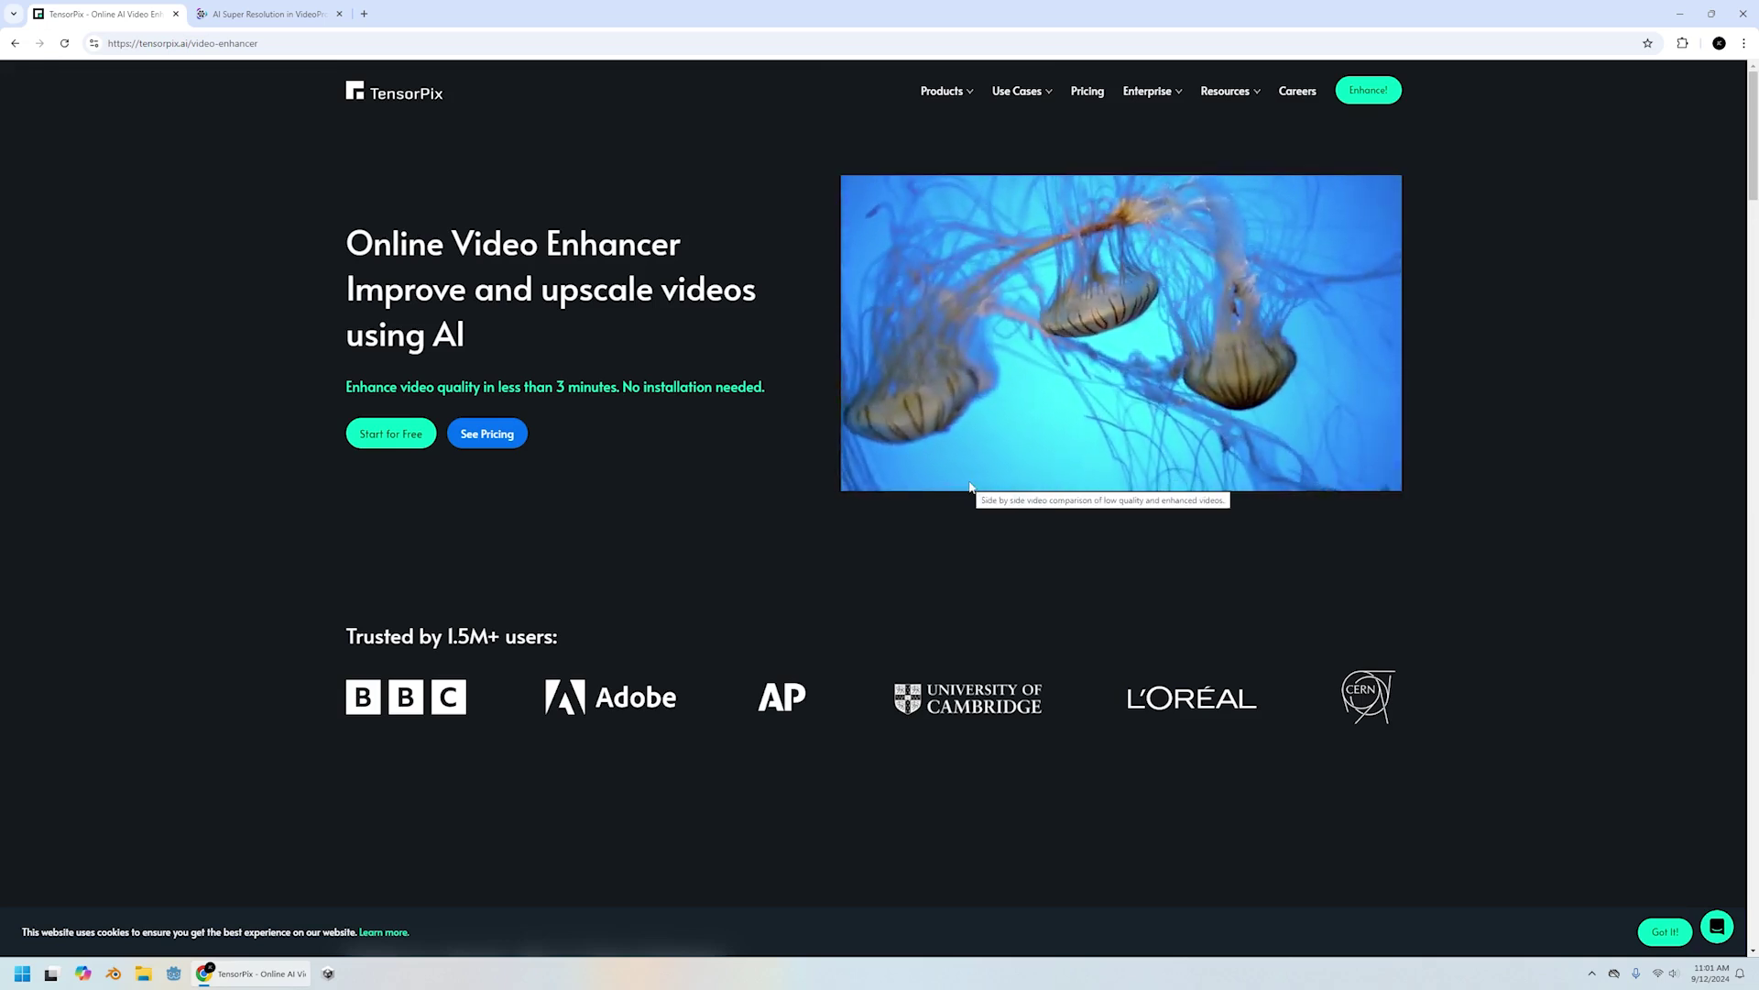
key(super)
Launch the CapCut desktop app with its home window maximized, then return to the browser
click(432, 872)
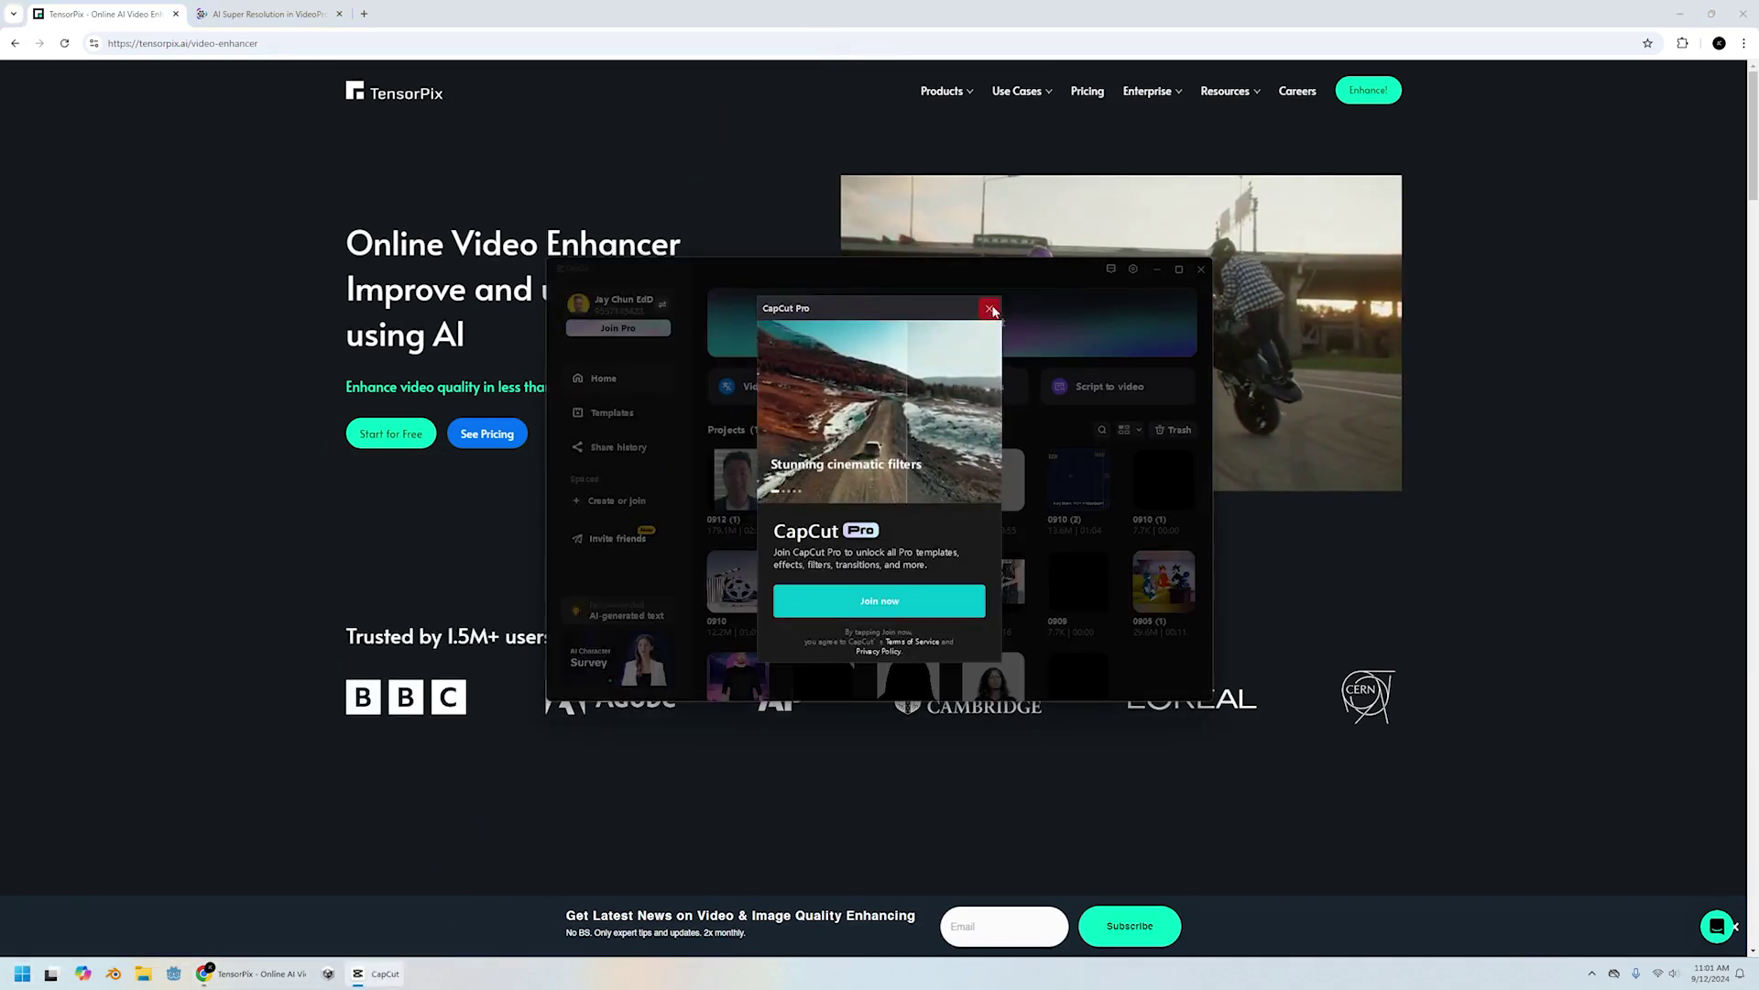
double_click(1054, 267)
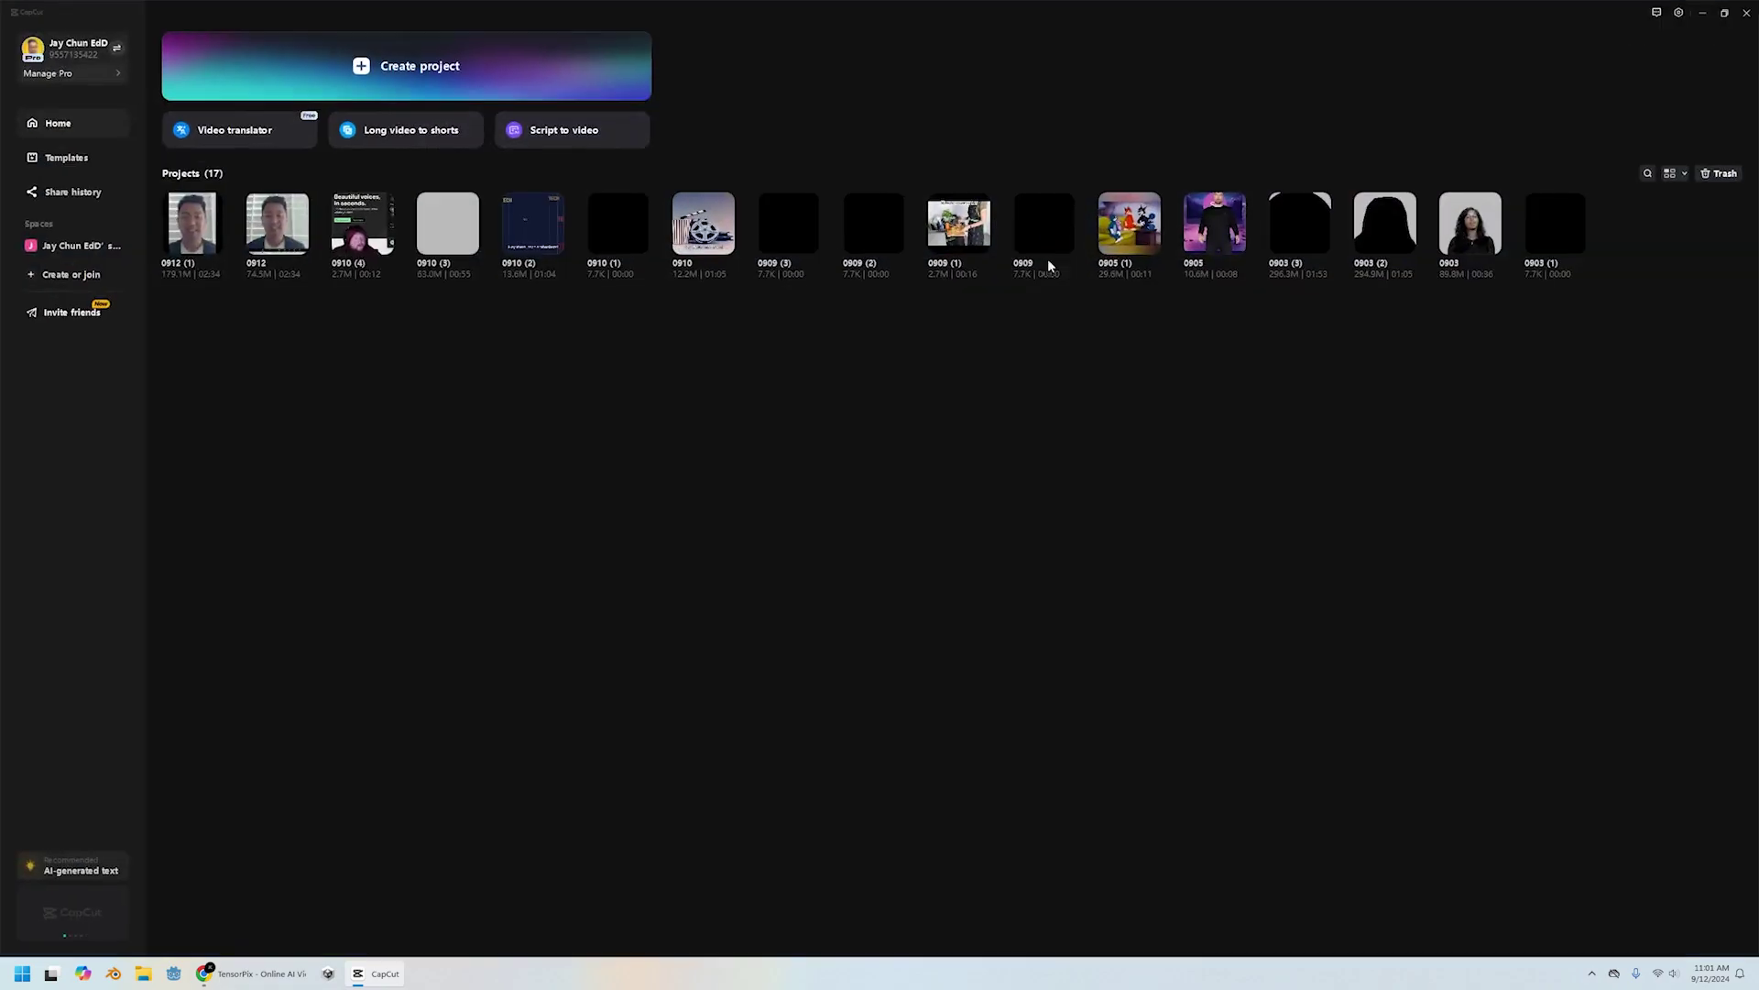
key(alt+Tab)
click(269, 16)
Search Google for CapCut and browse the CapCut desktop editor page and its menus
click(271, 43)
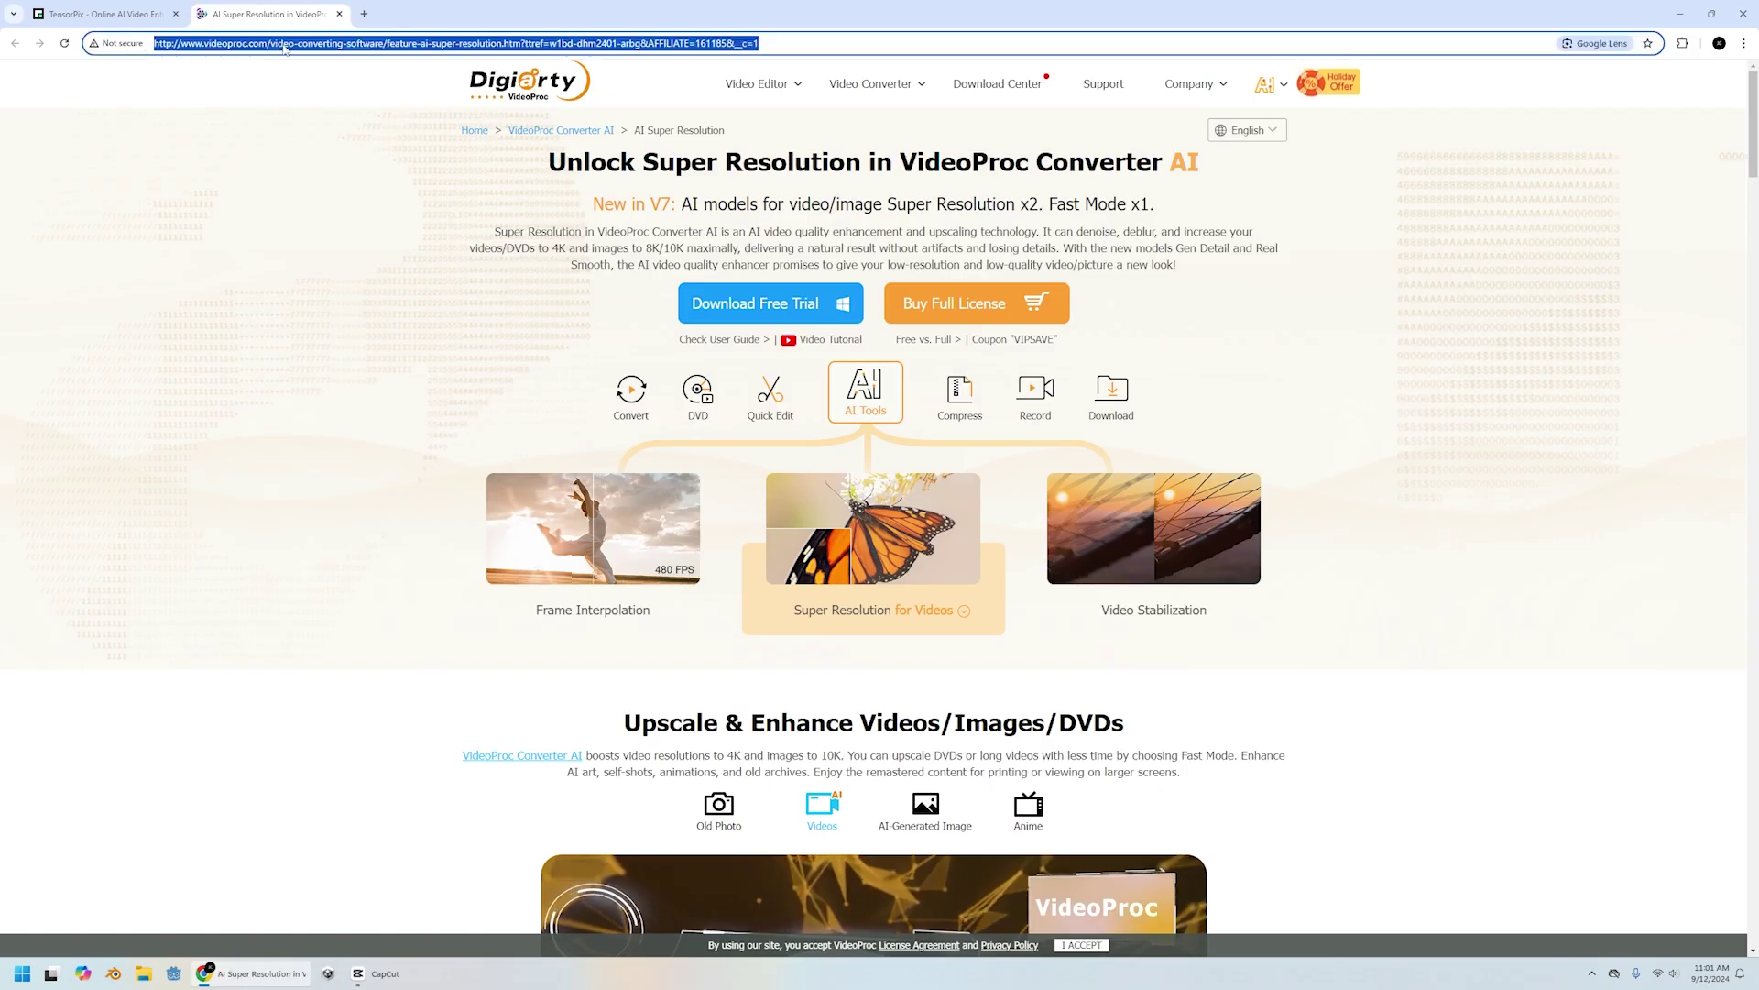
text(capcupt)
key(Return)
click(331, 449)
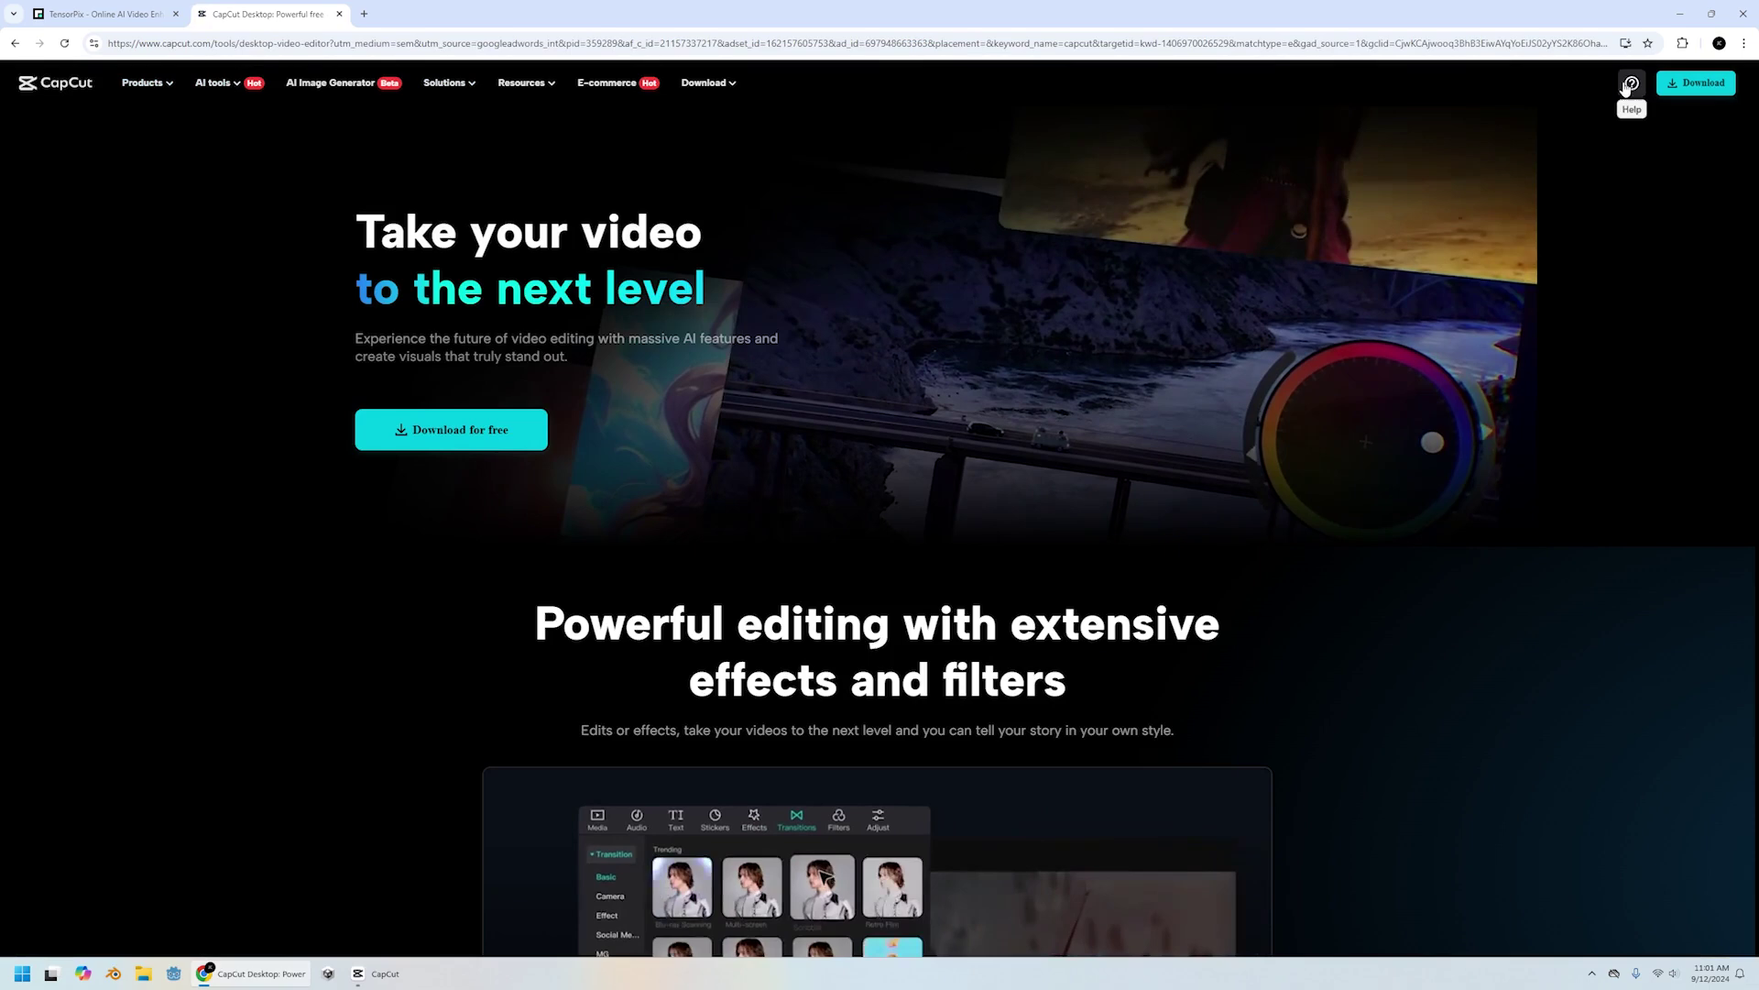
mouse_move(504, 88)
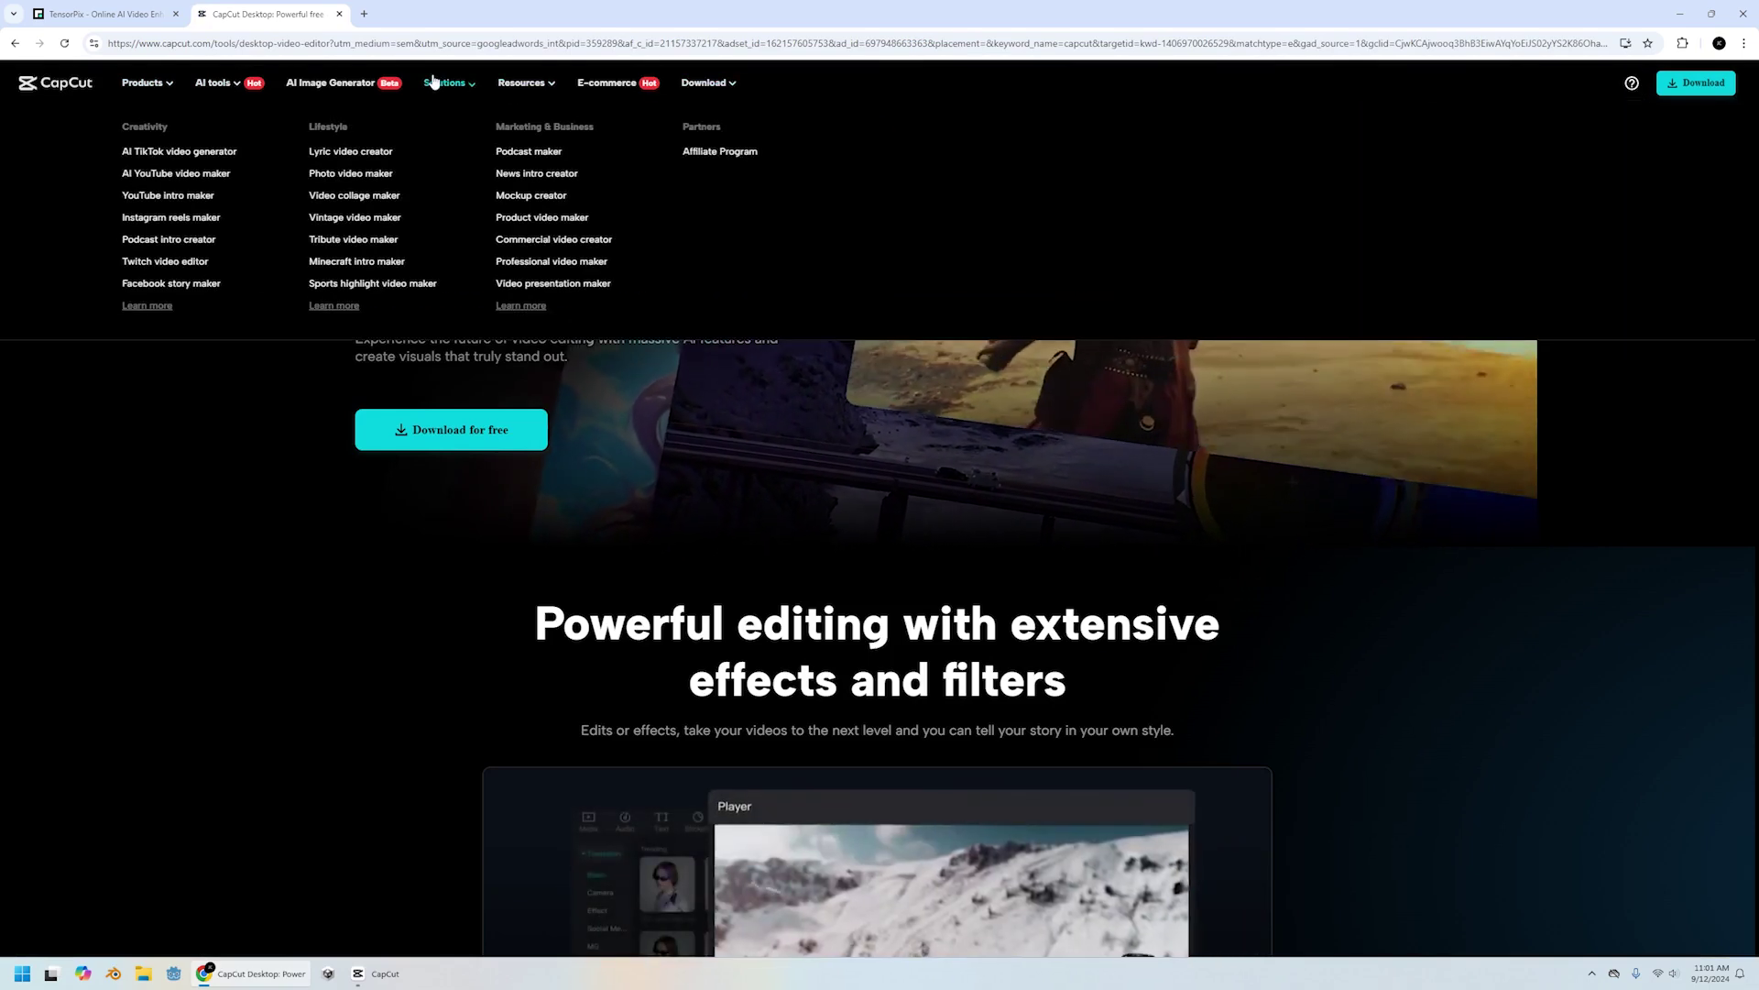
mouse_move(130, 87)
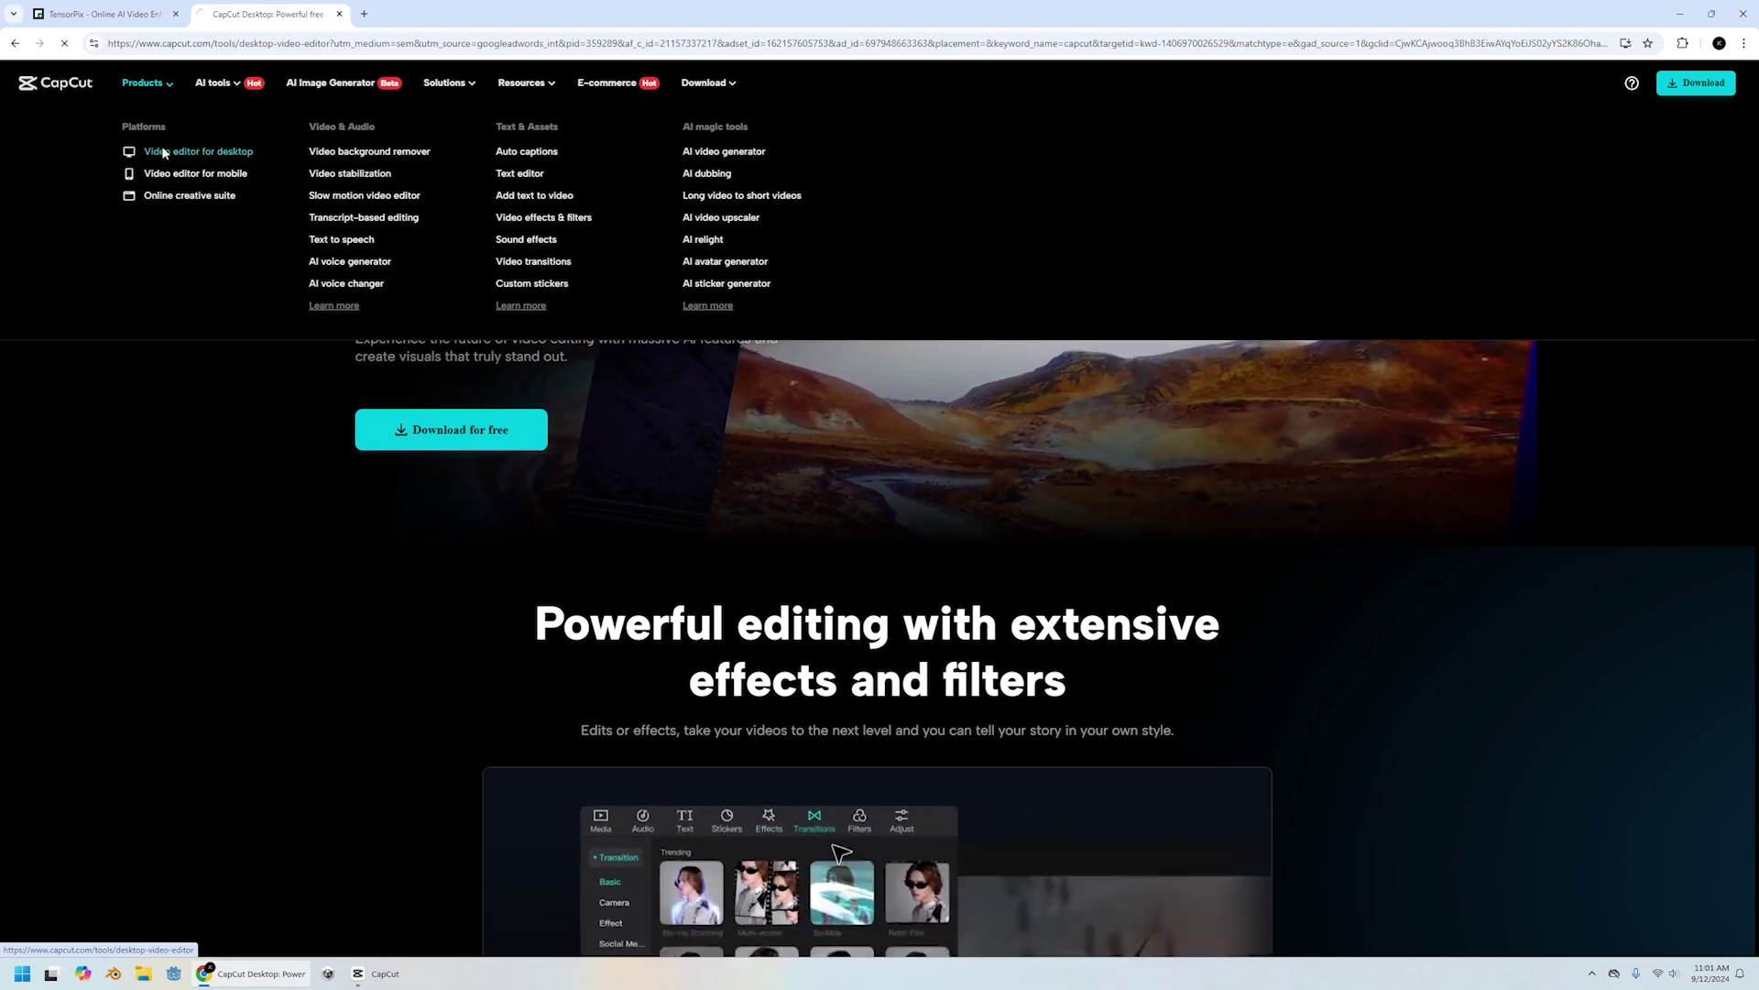
scroll(705, 504, down, 8)
scroll(719, 515, down, 10)
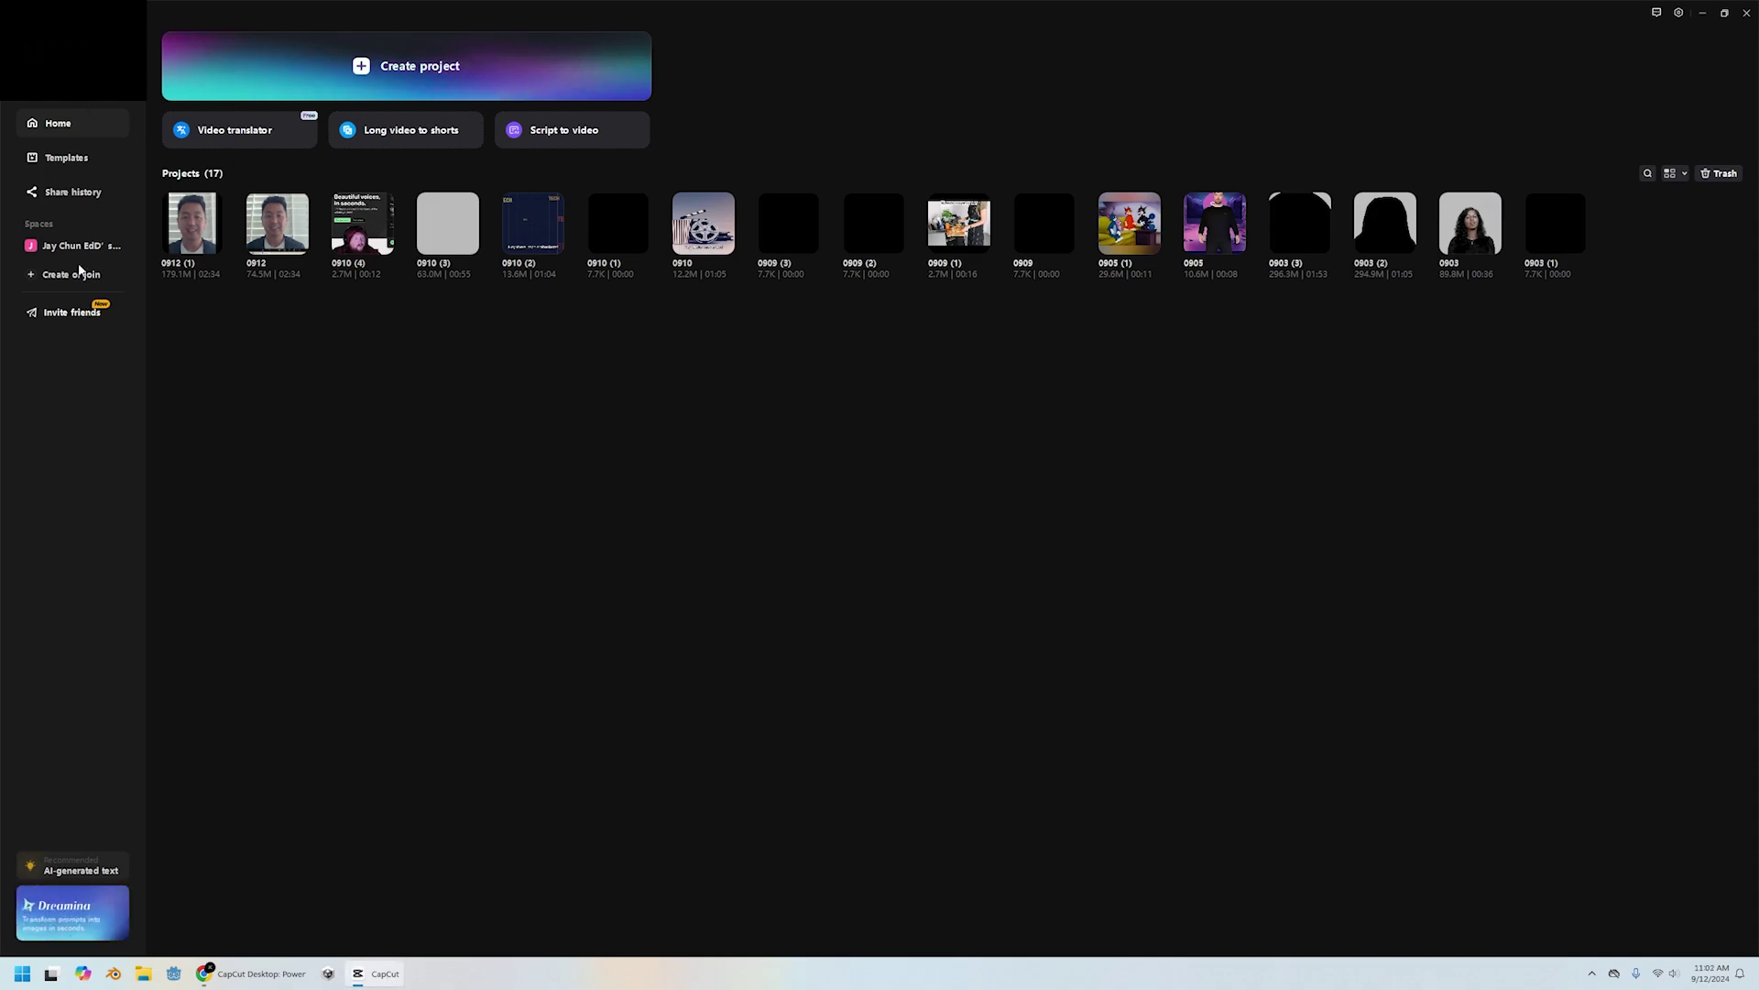
click(1678, 14)
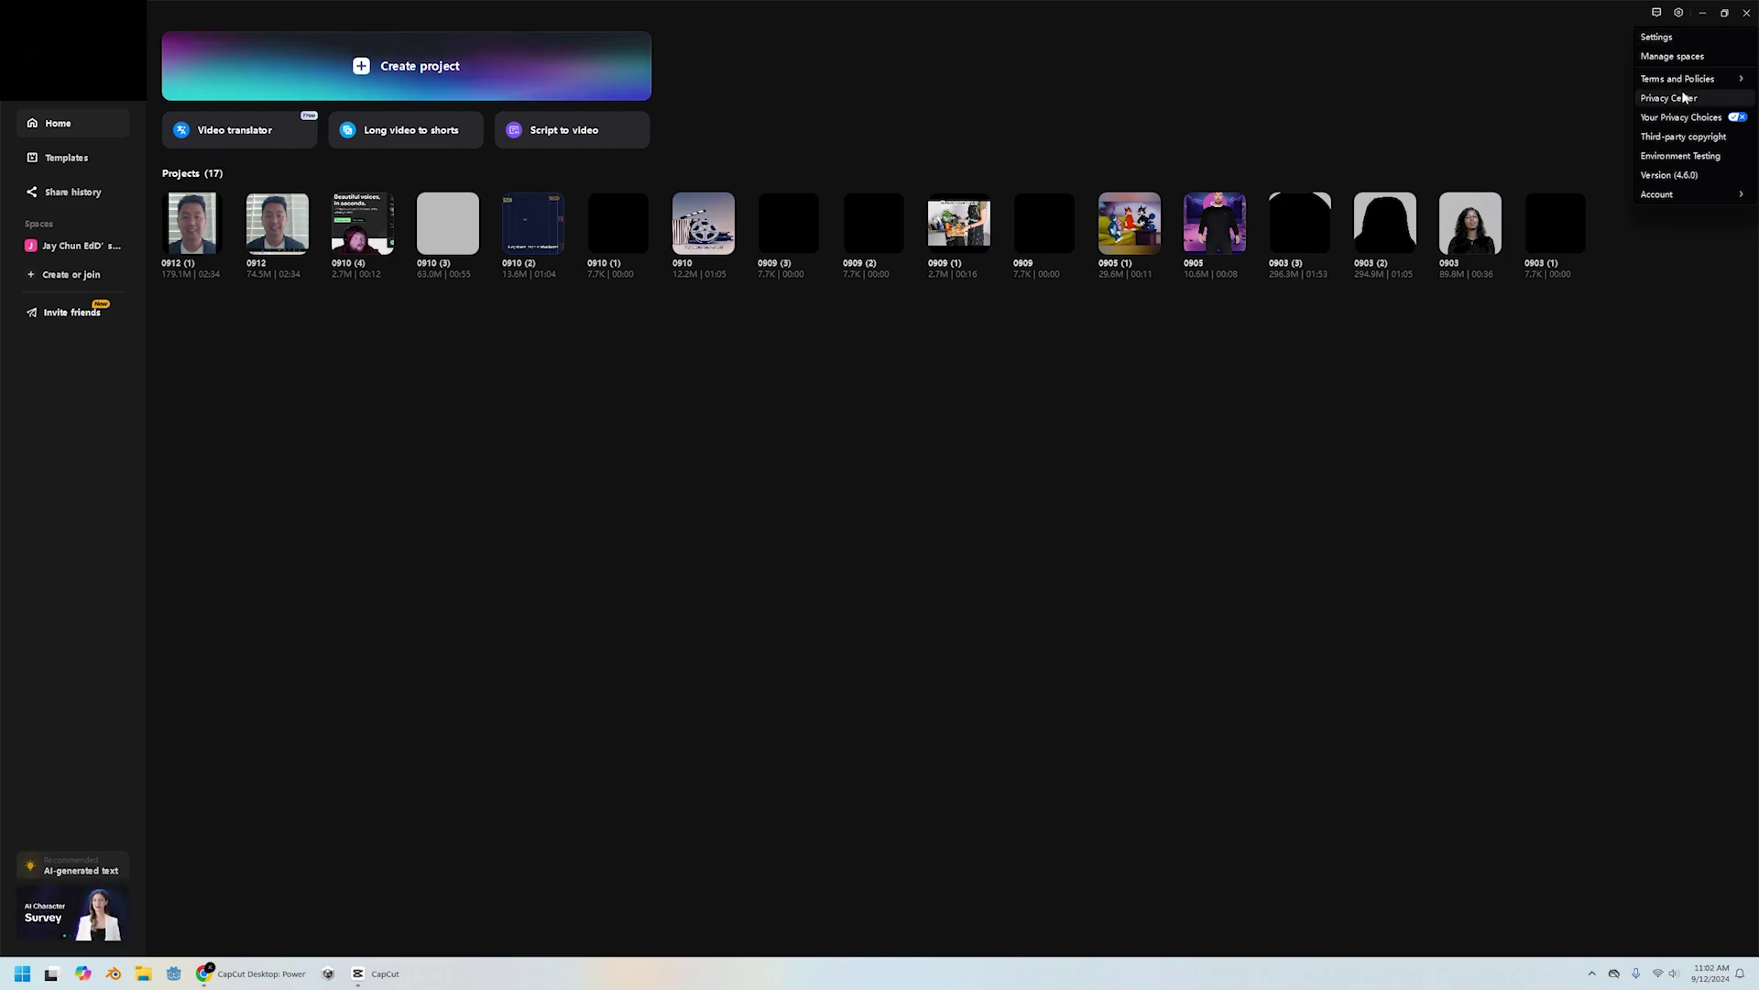
click(1665, 41)
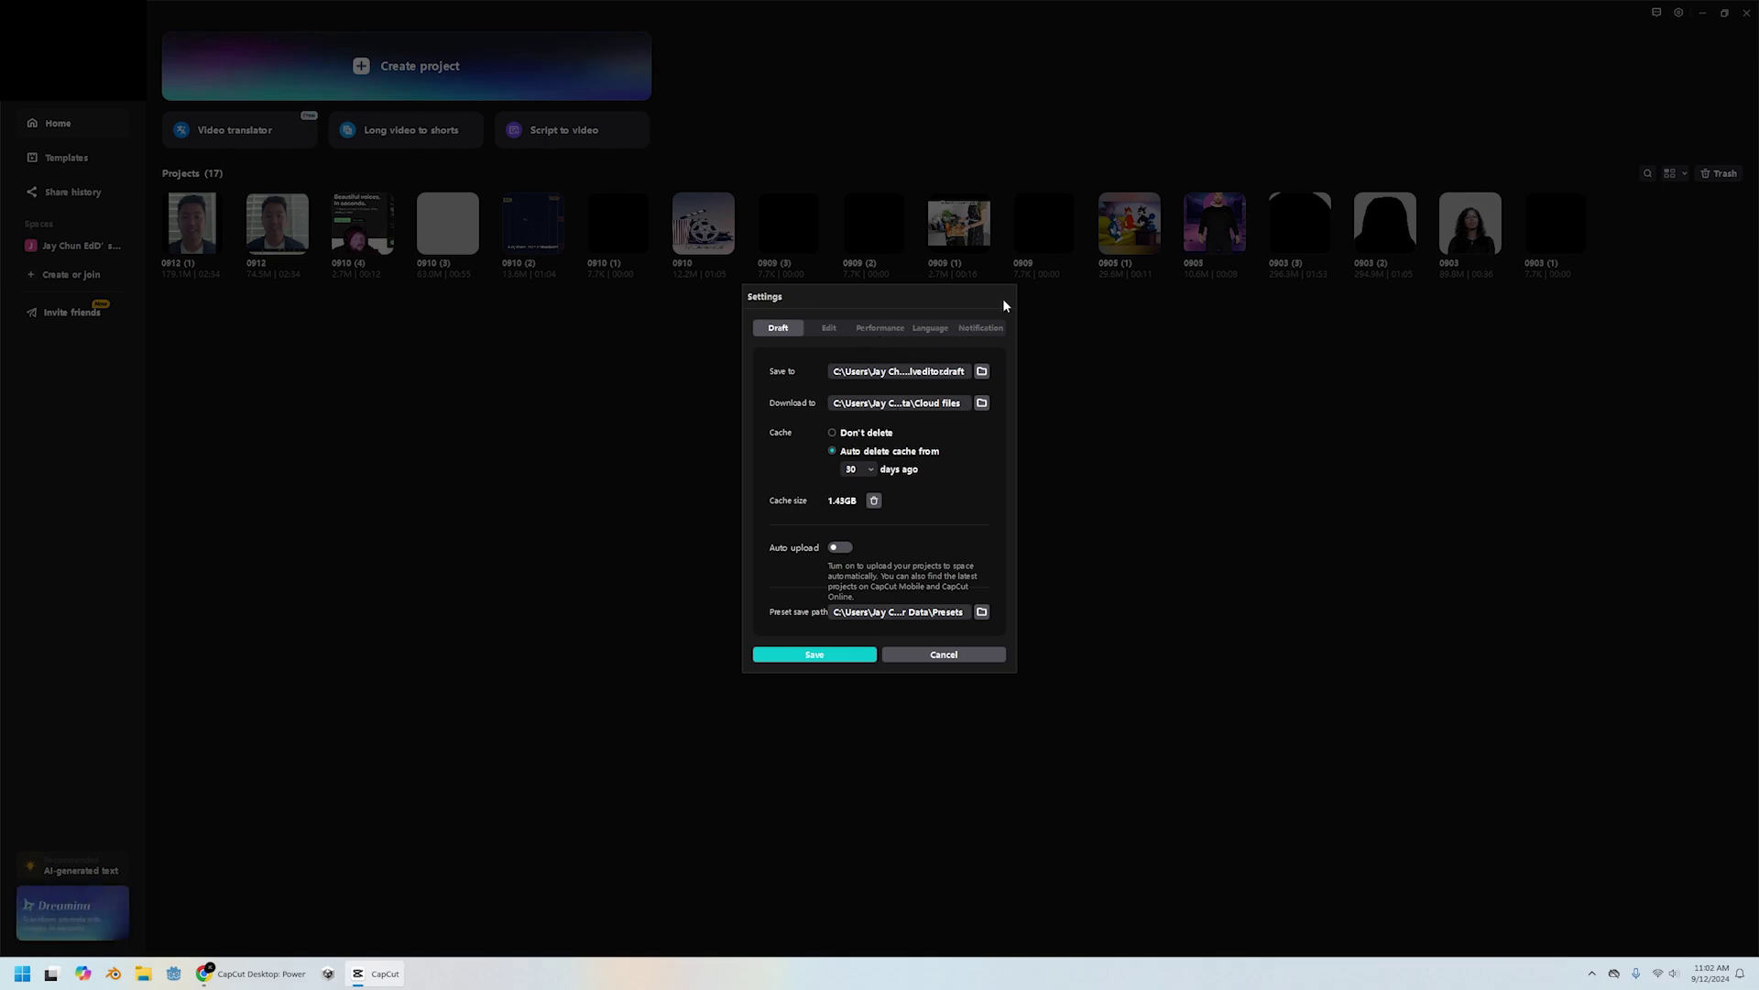
click(959, 654)
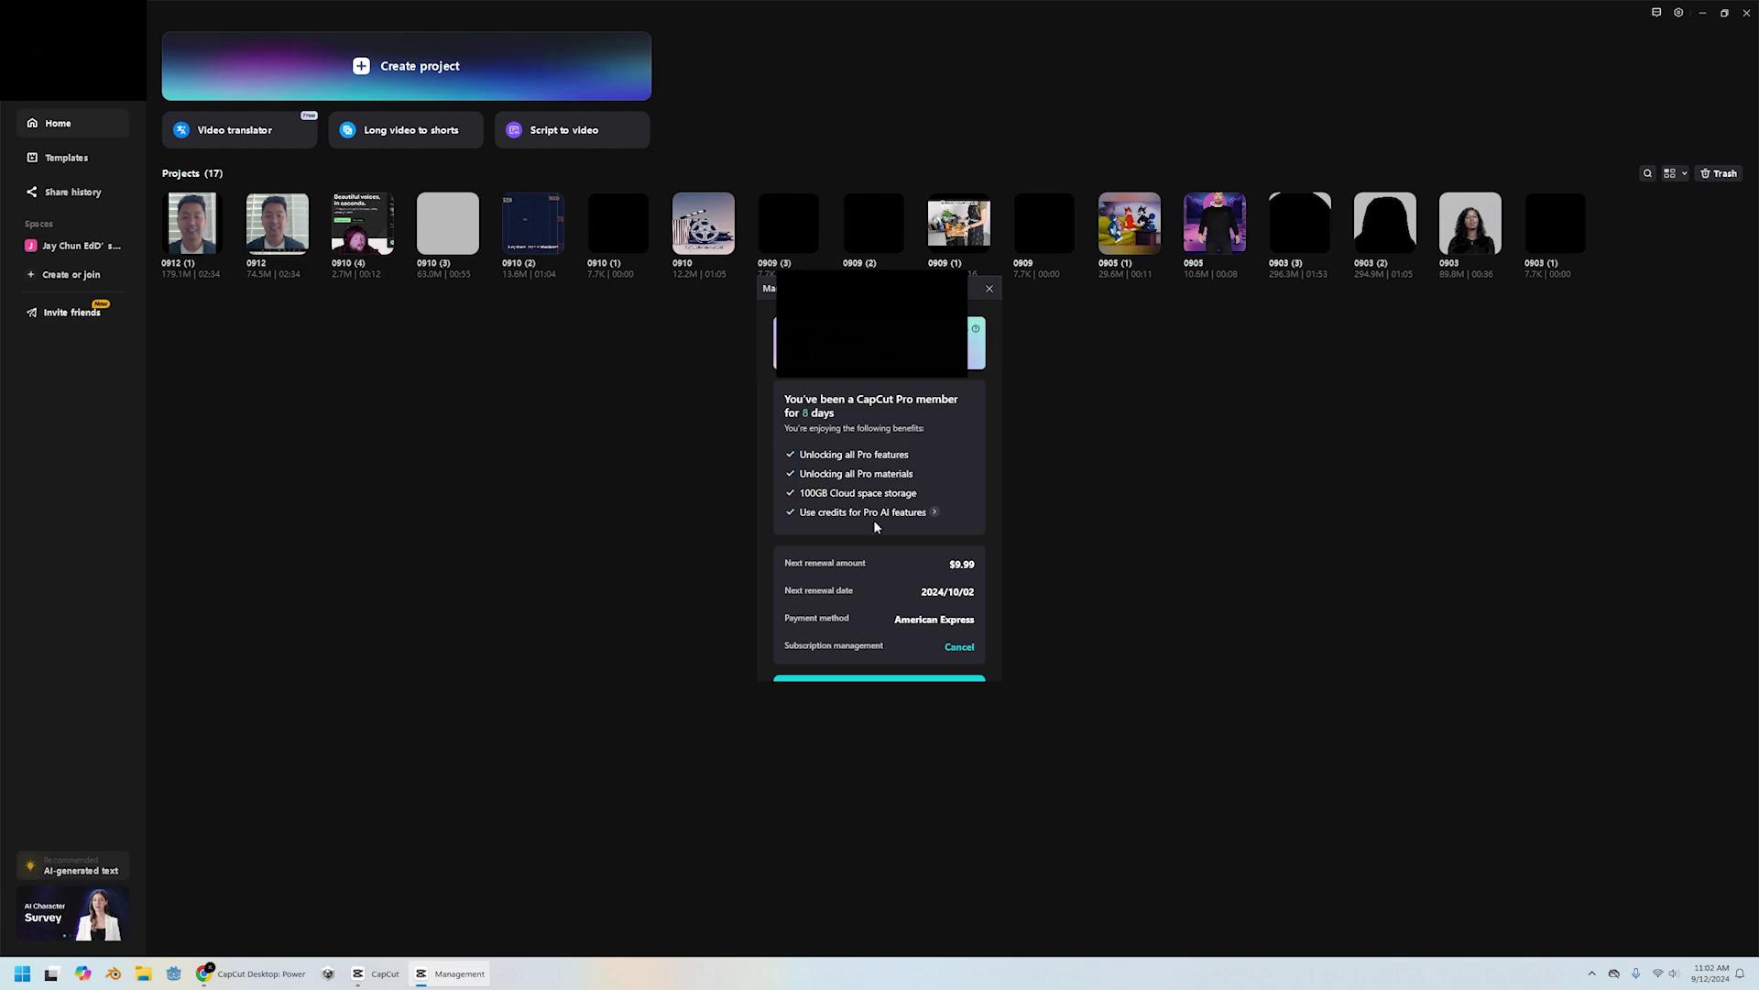
click(989, 289)
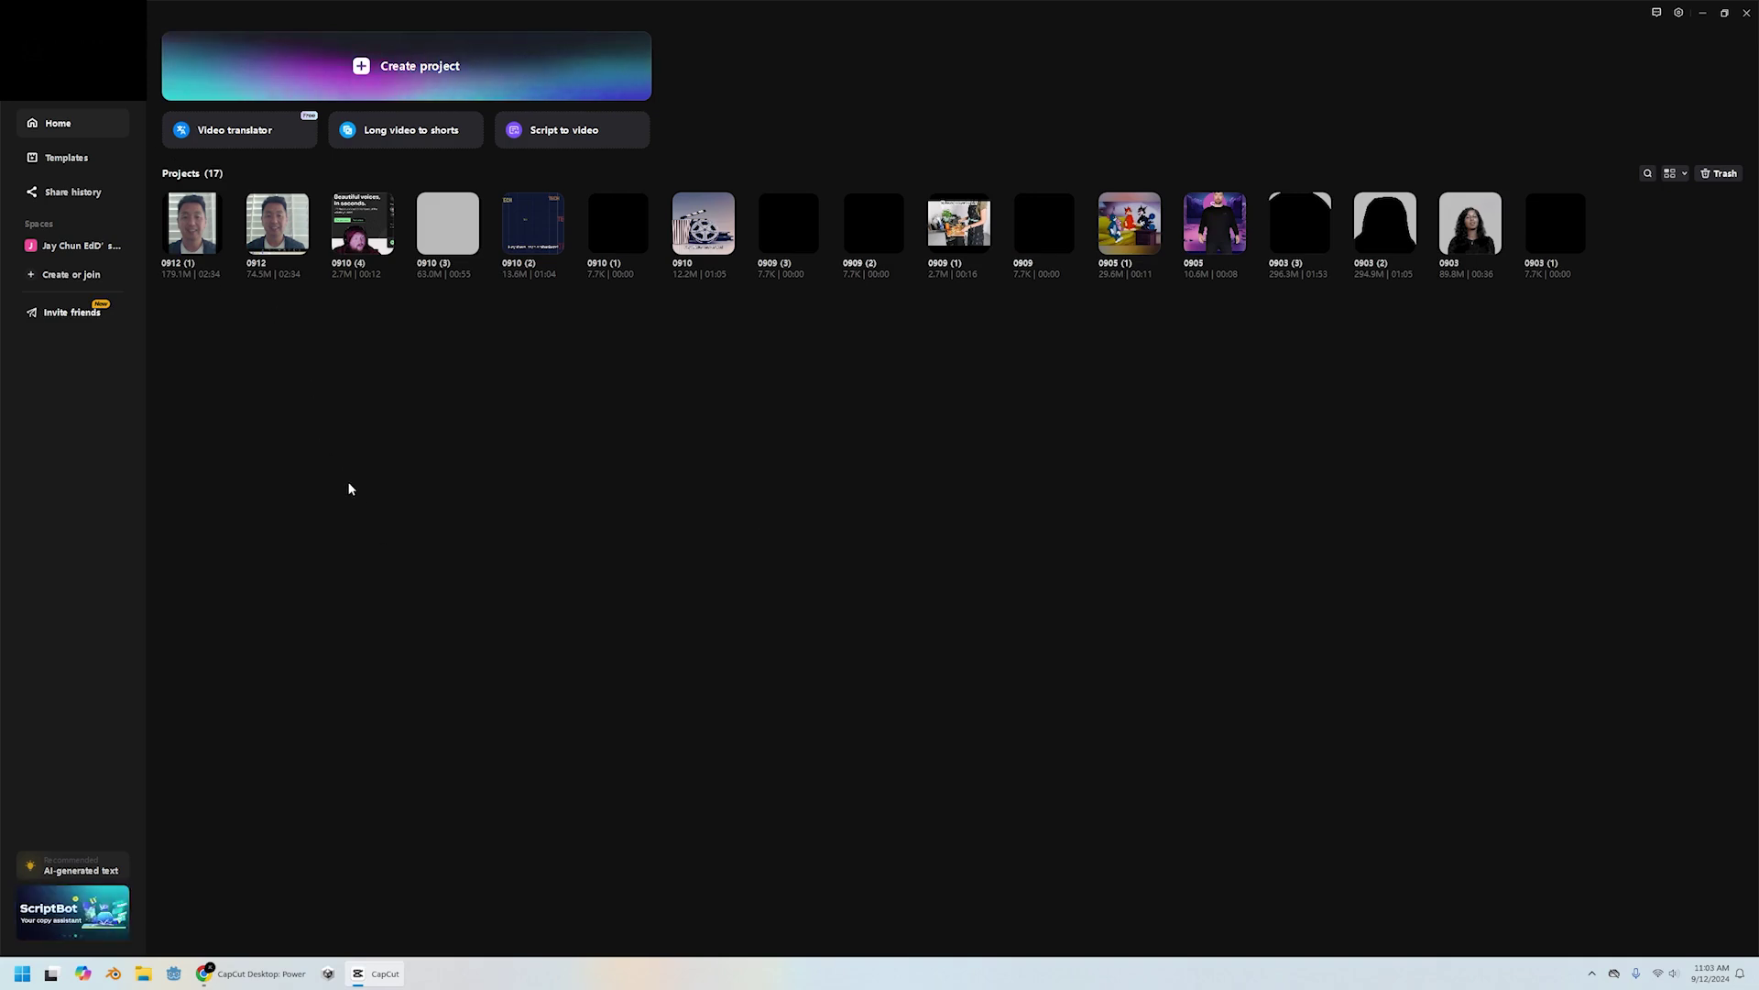
click(491, 81)
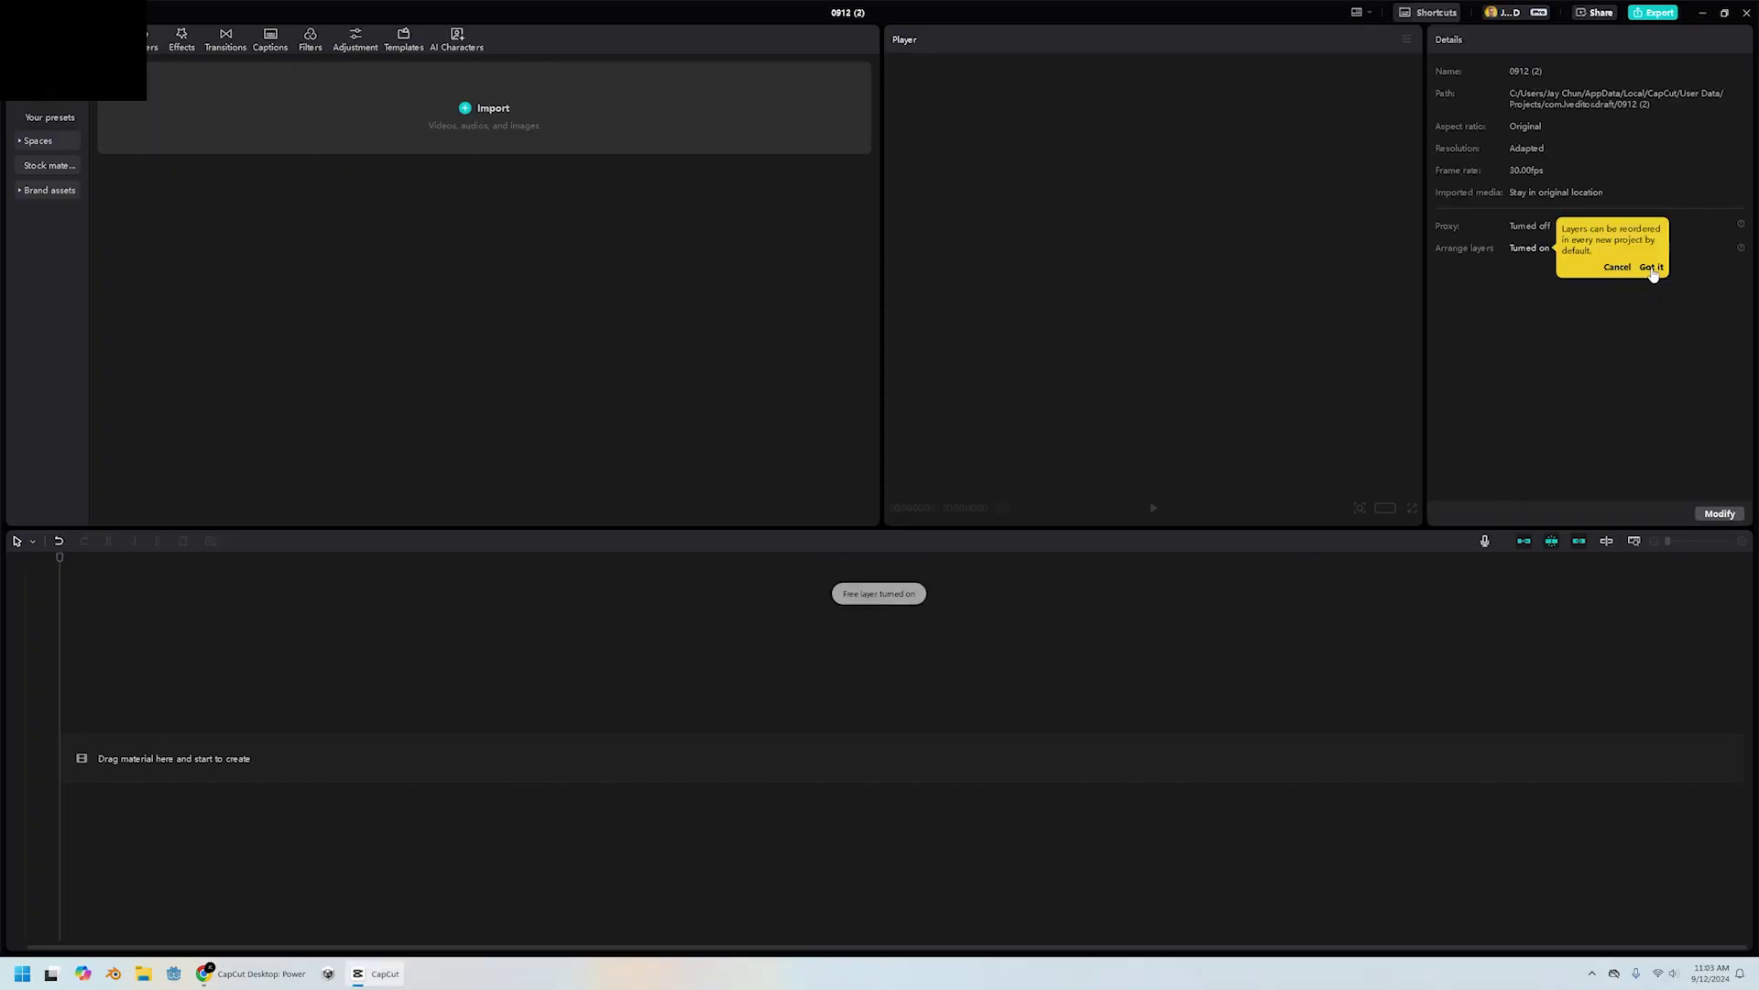
click(1660, 267)
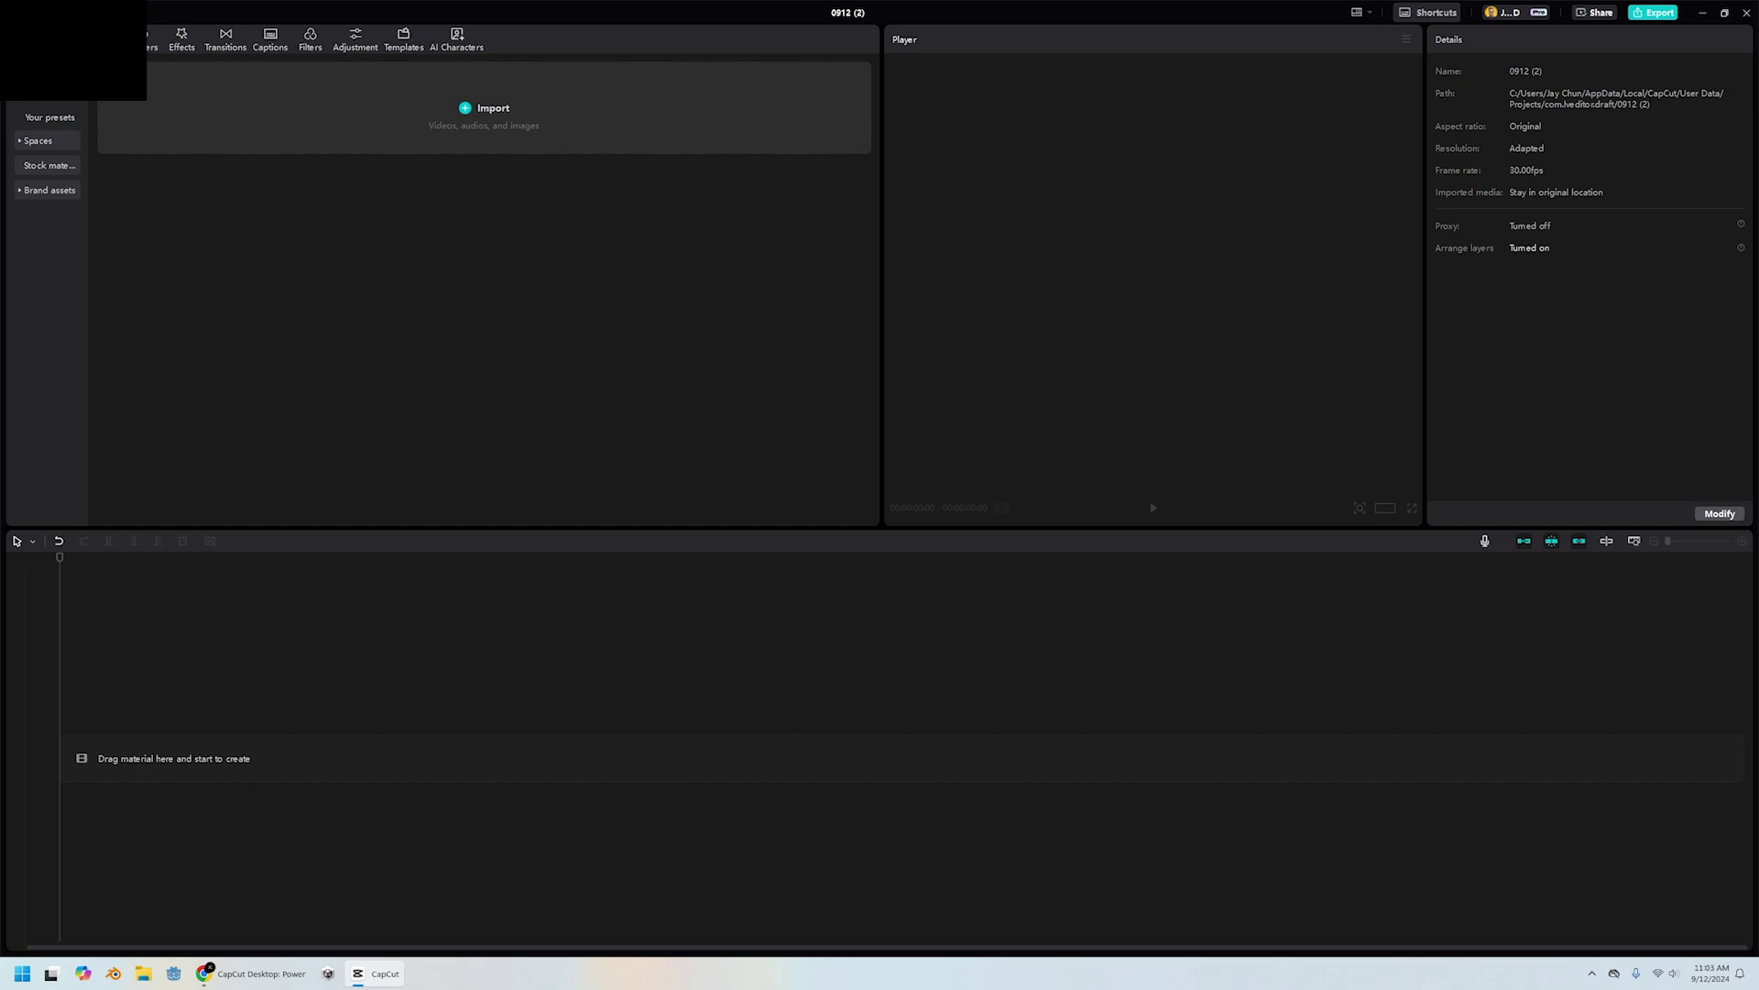
drag(493, 523, 428, 641)
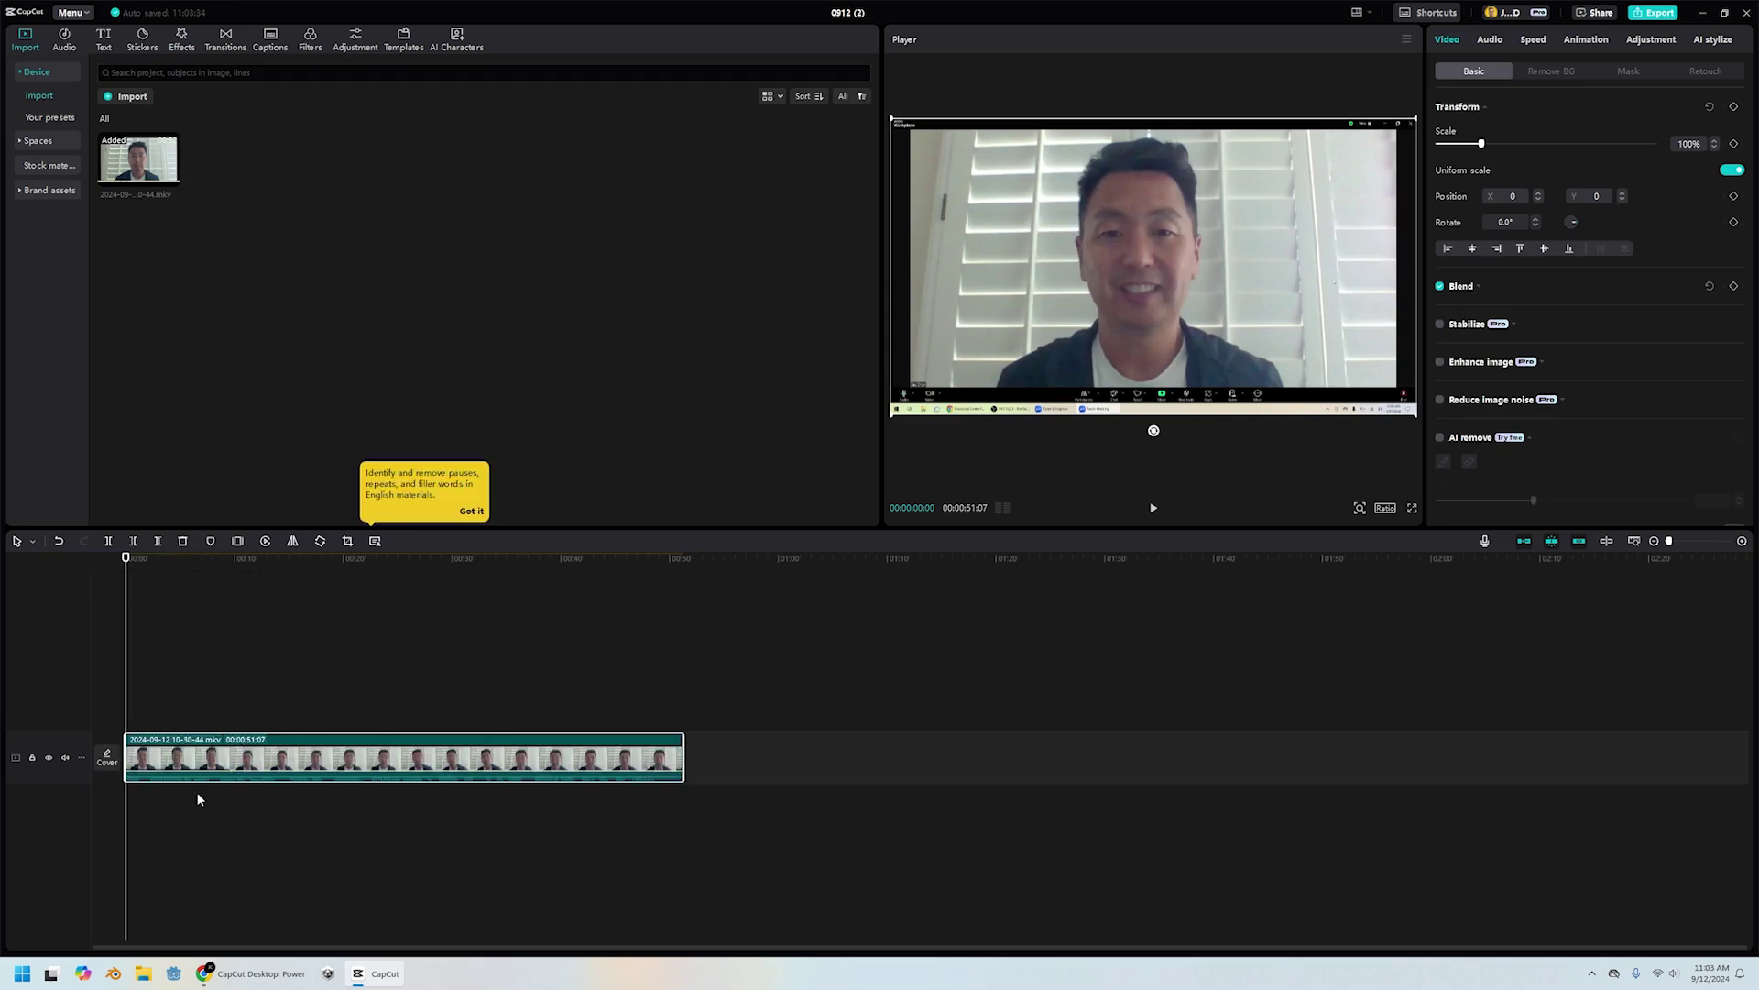
key(space)
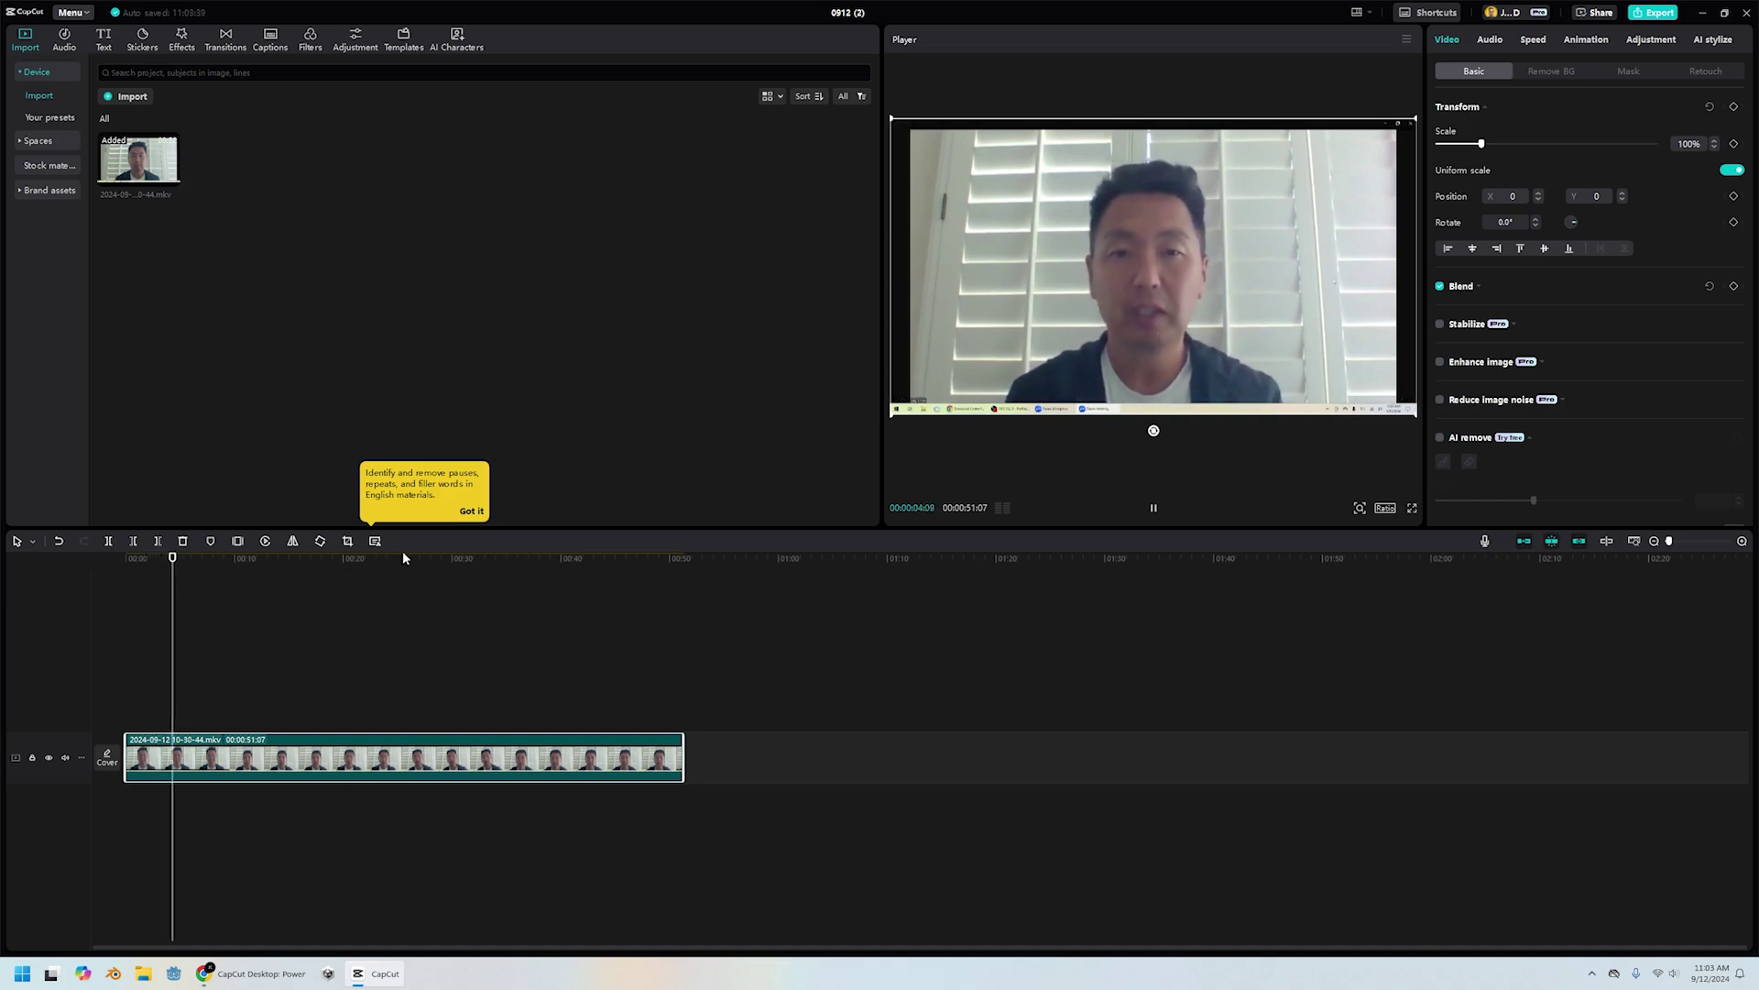
Dismiss the filler-word tip, enlarge the preview panel, and pause playback
click(471, 511)
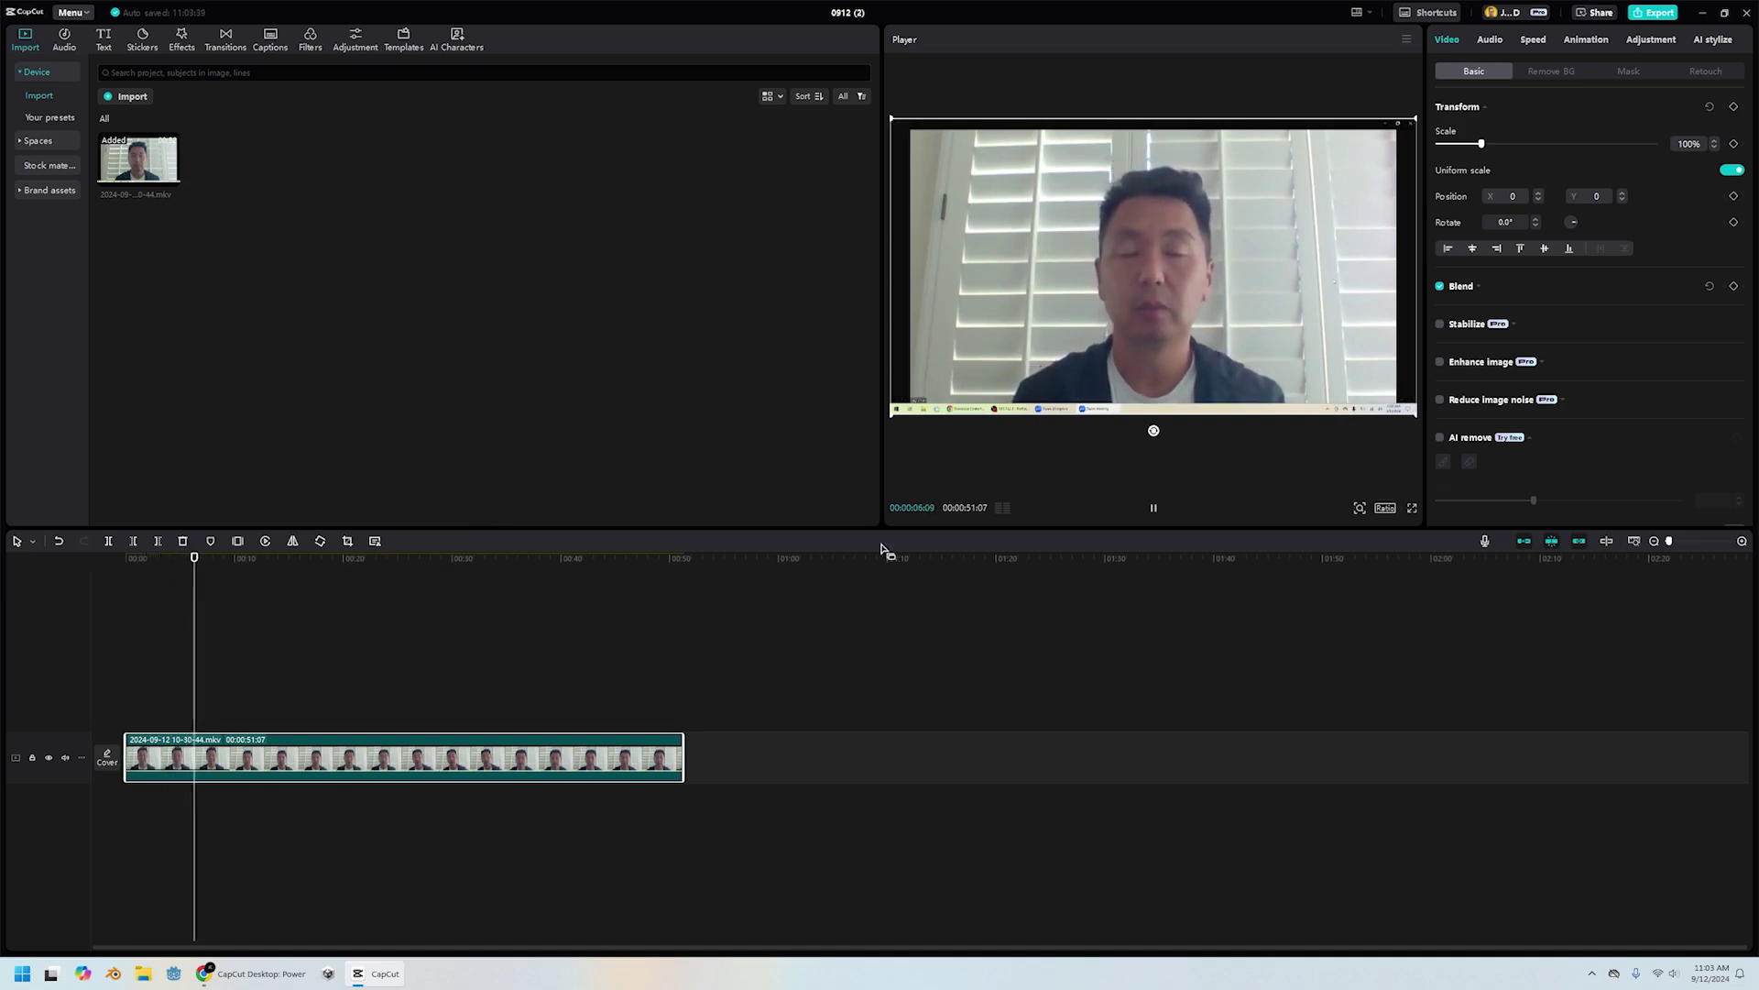
drag(881, 546, 880, 706)
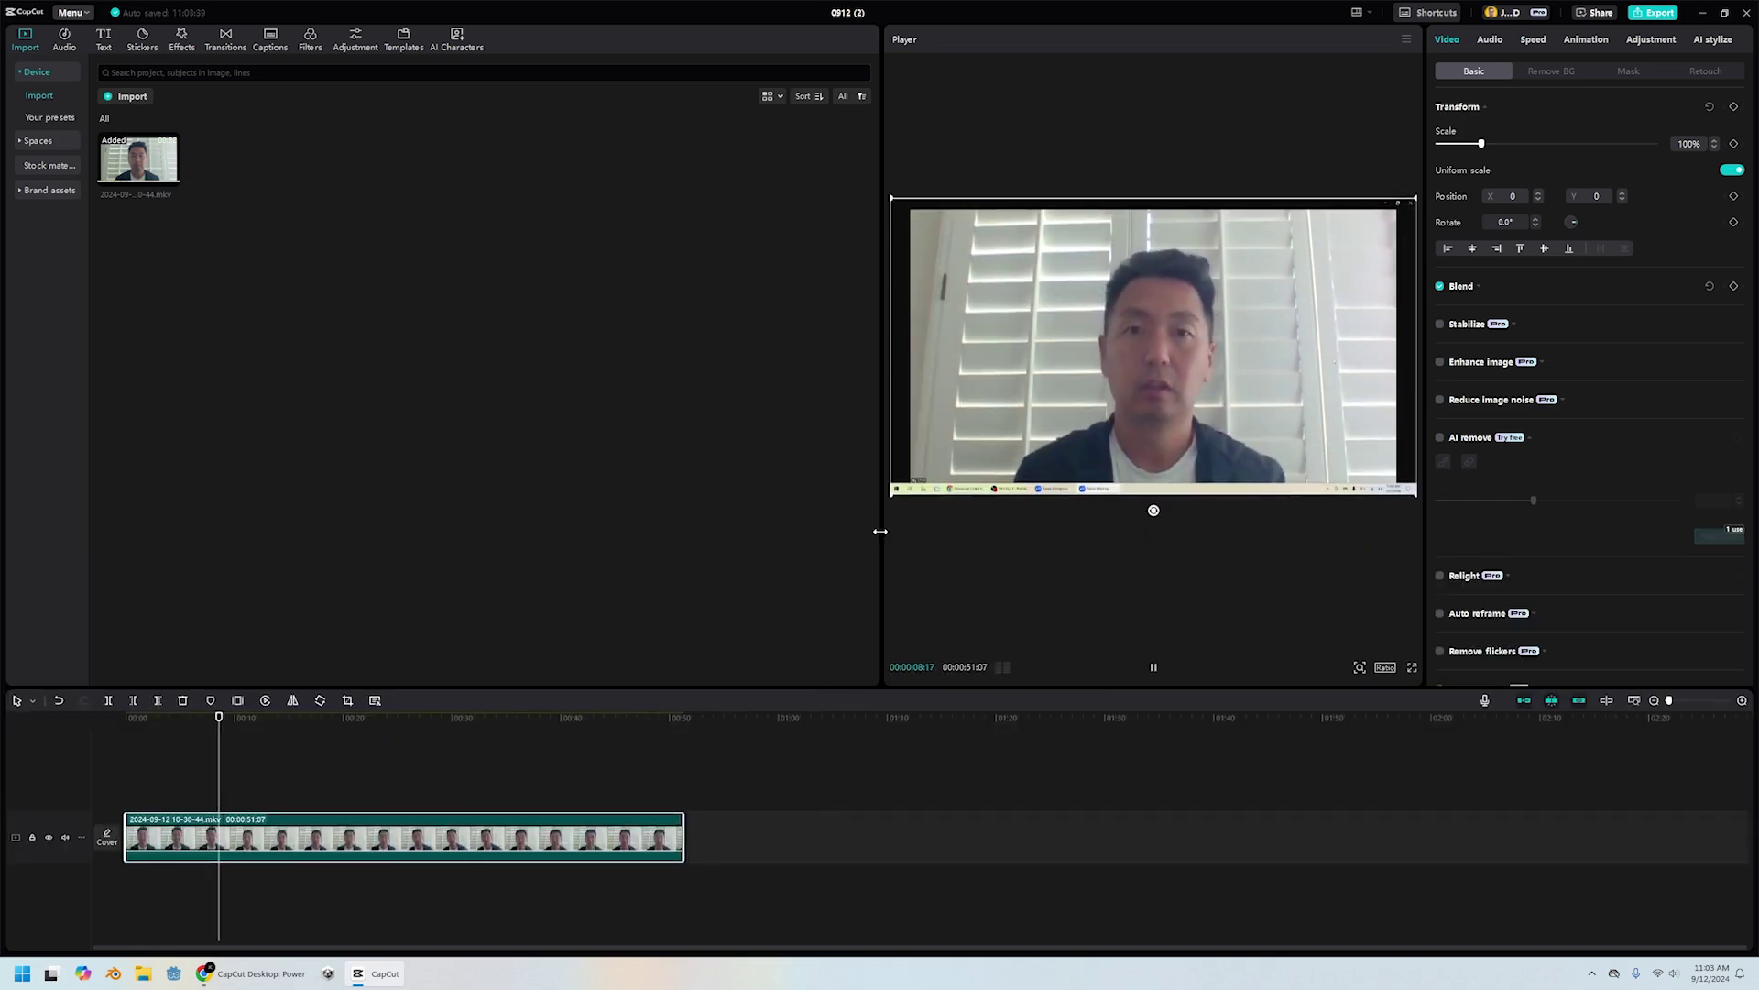
drag(880, 531, 427, 546)
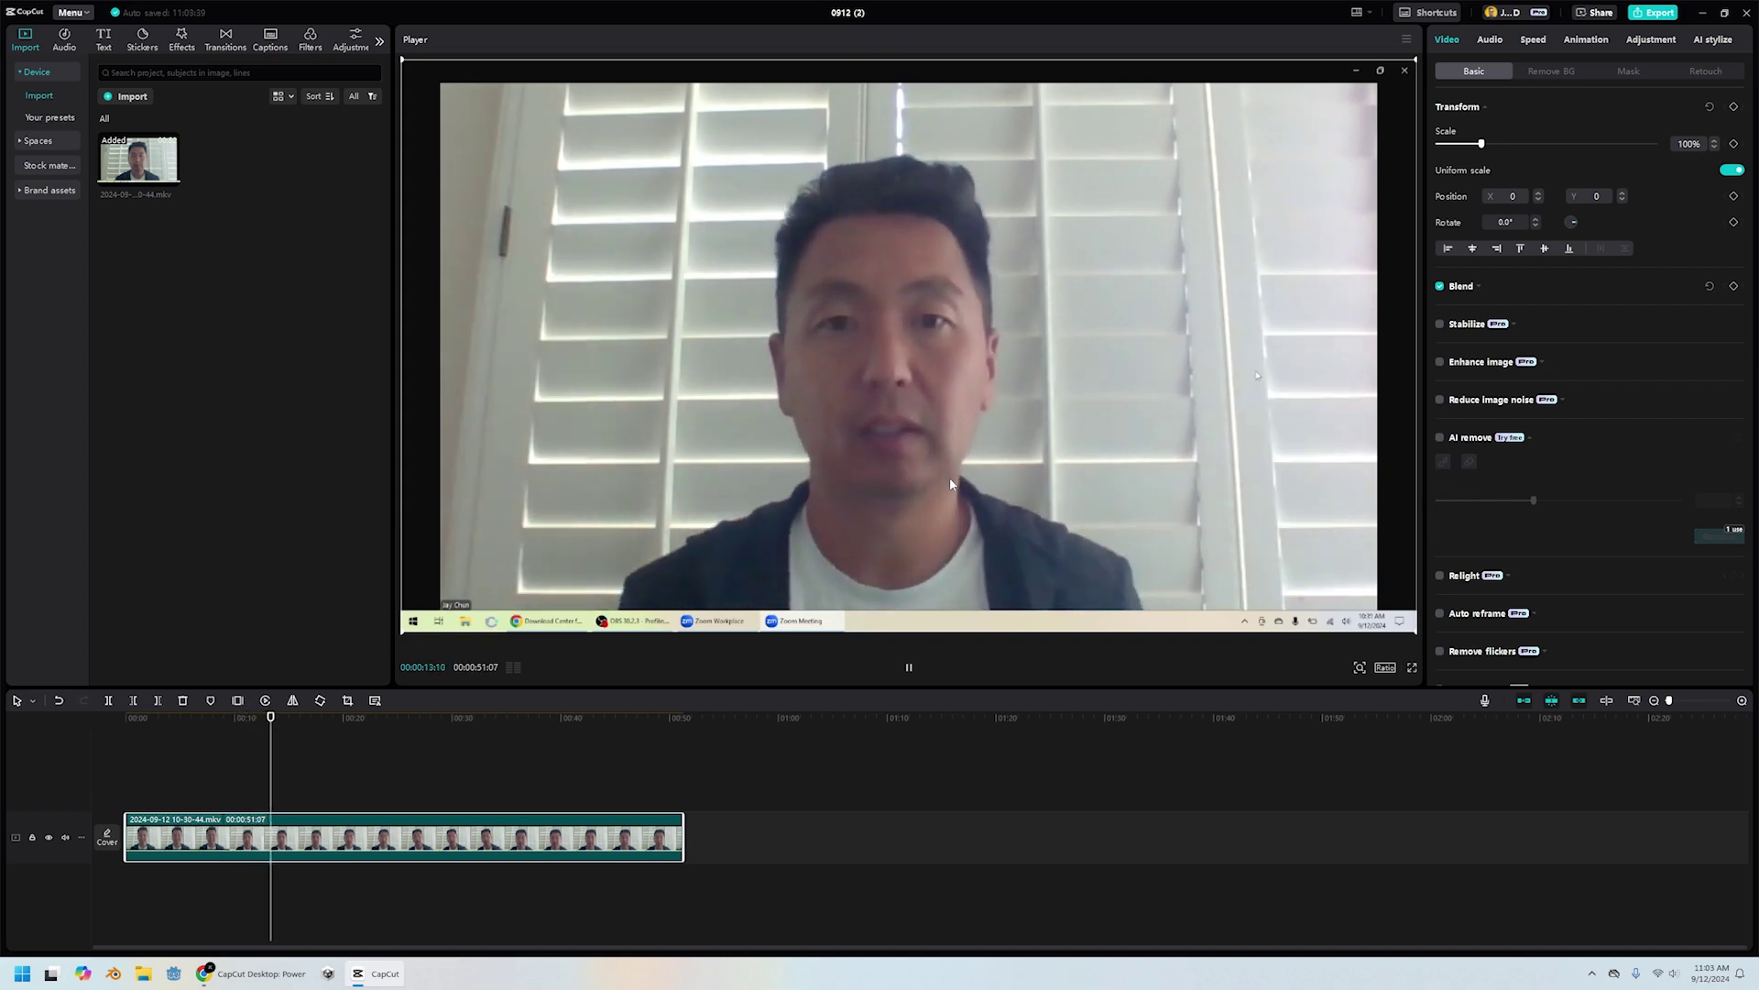
click(896, 674)
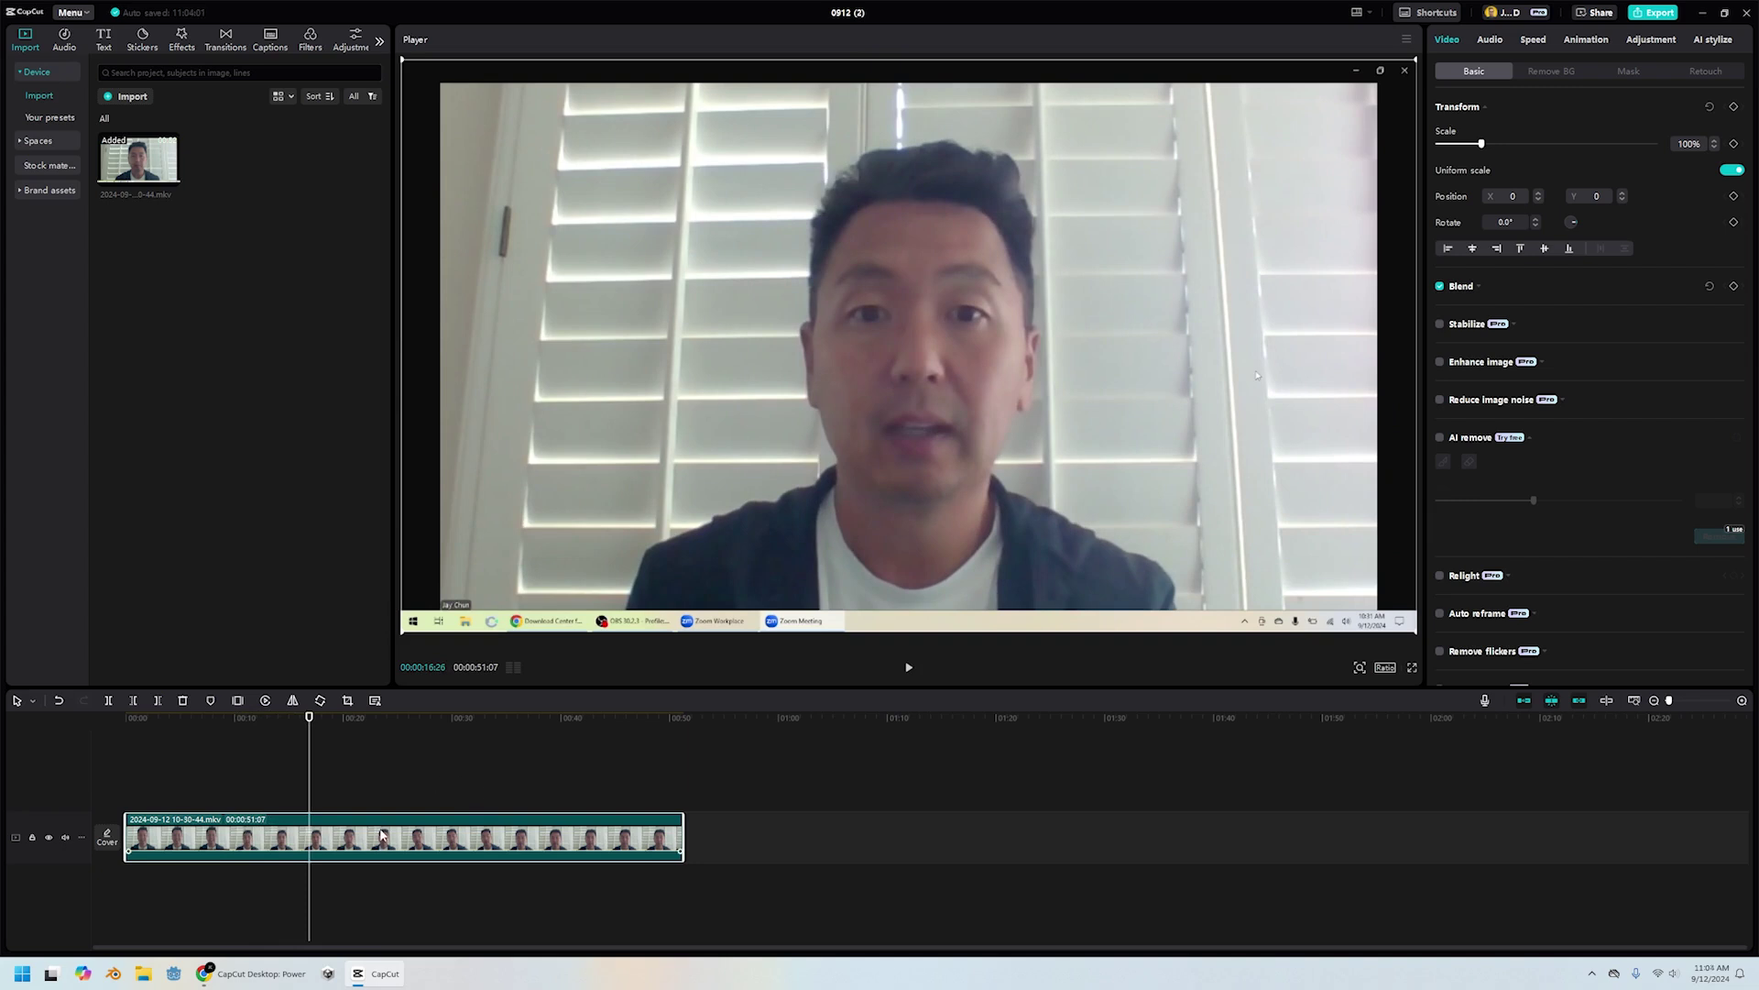
Duplicate the webcam clip right after the original and turn on Enhance image for the copy
key(ctrl+c)
key(ctrl+v)
drag(478, 797, 850, 803)
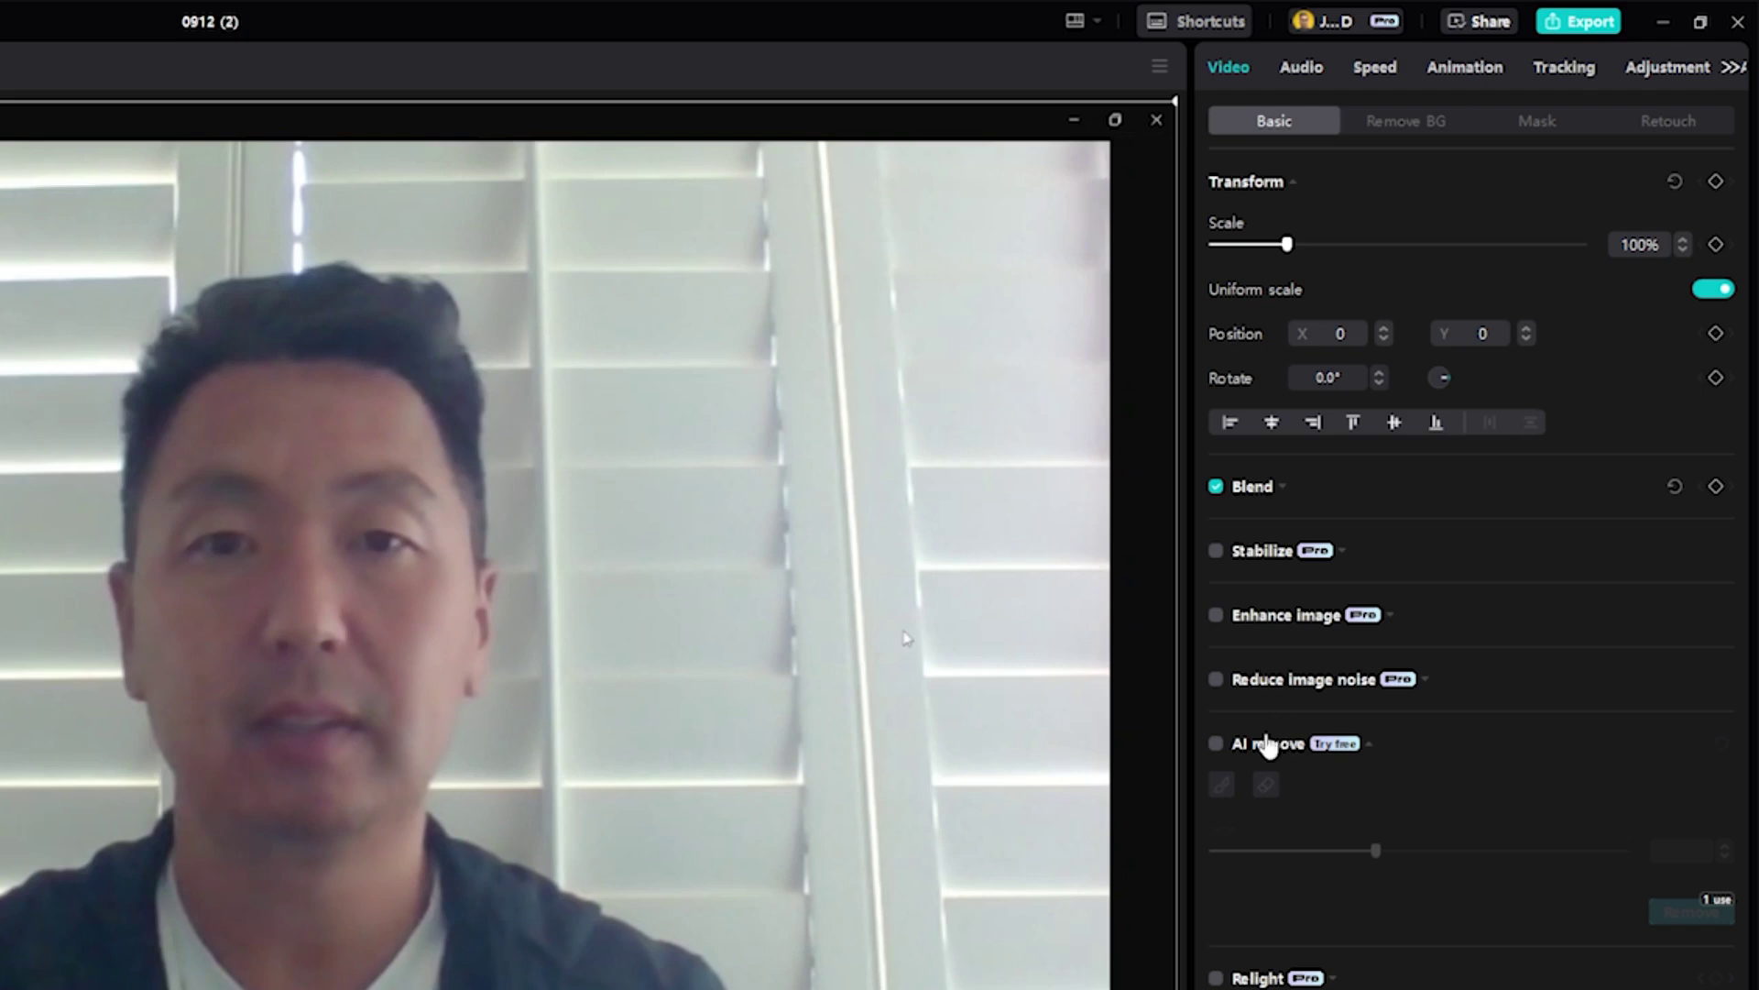
click(1217, 616)
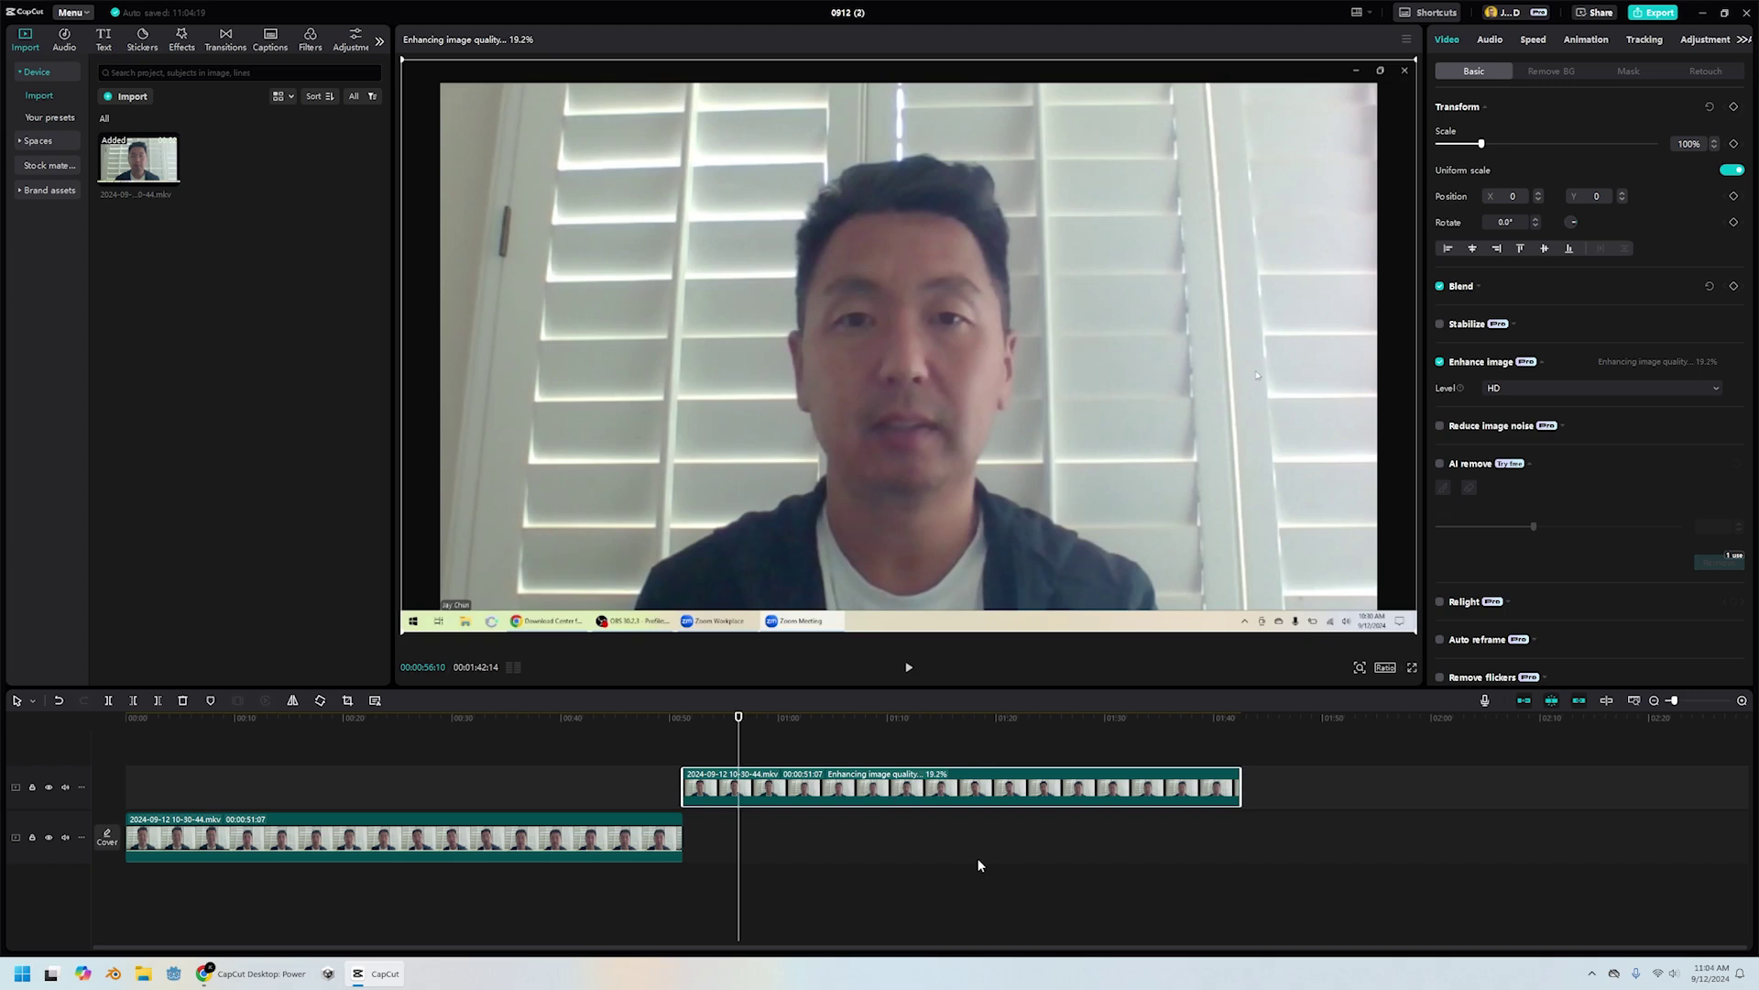
click(257, 973)
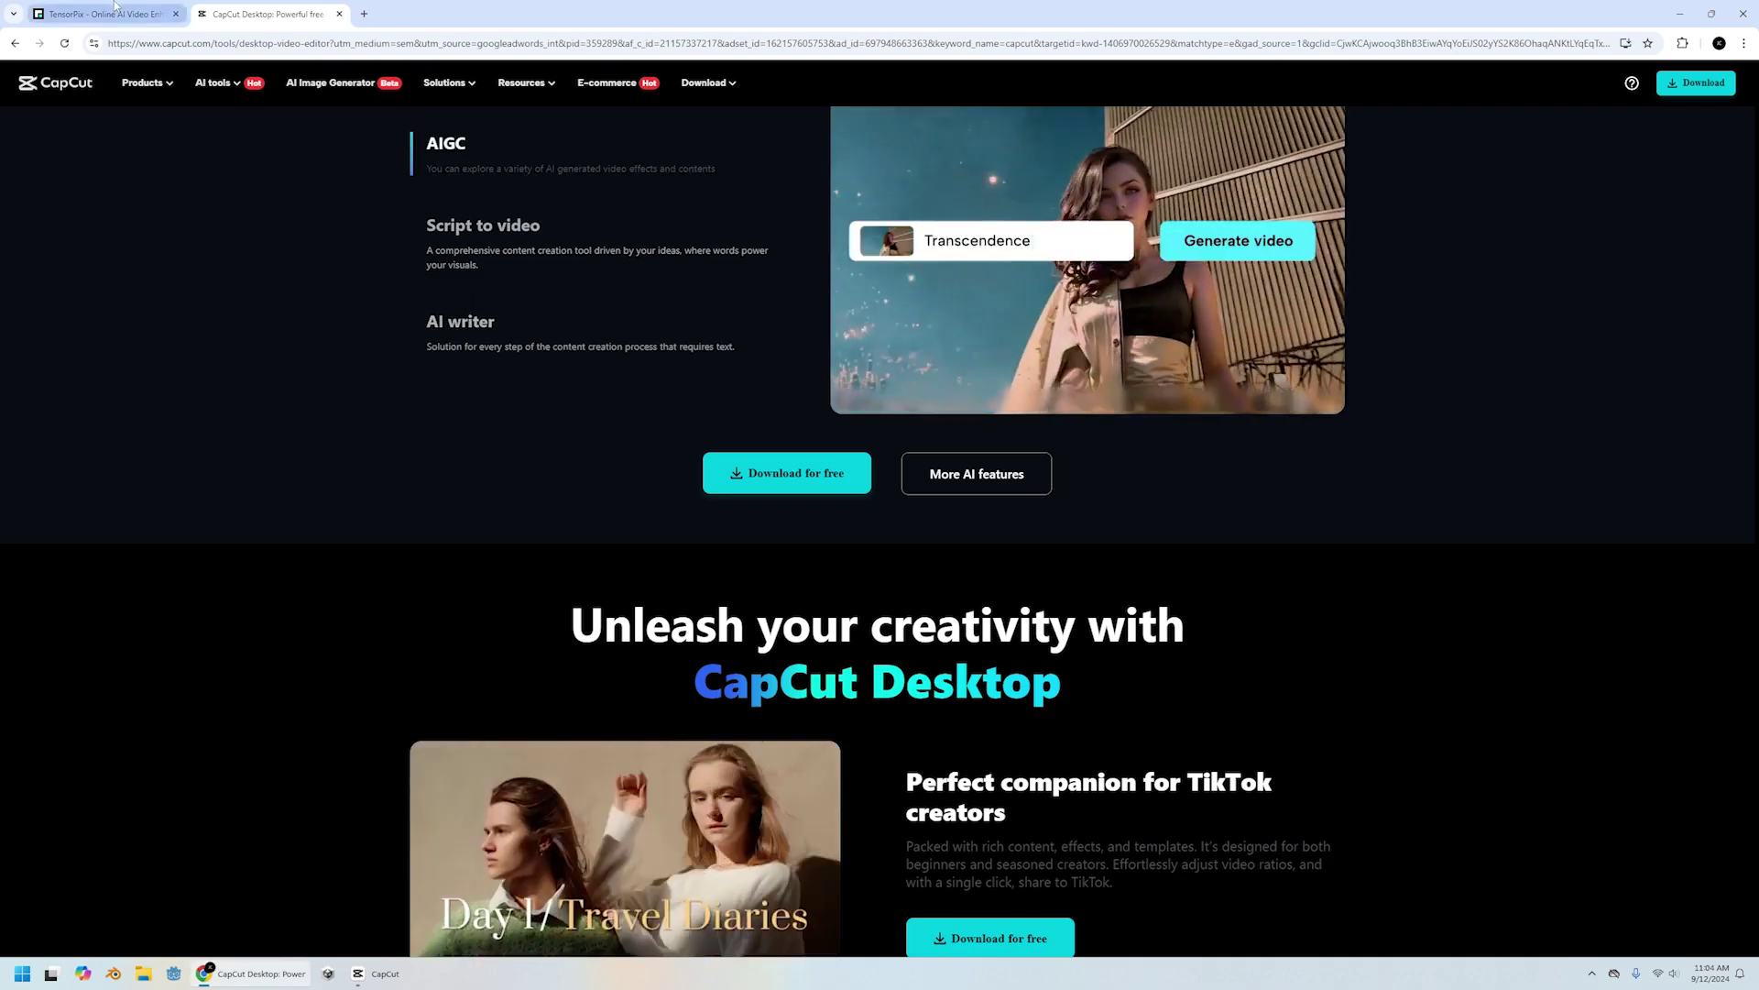
Go back from TensorPix to the 'Video upscalers enhancer' results and scroll down to the Vmake AI result
click(101, 14)
scroll(394, 284, down, 3)
click(15, 44)
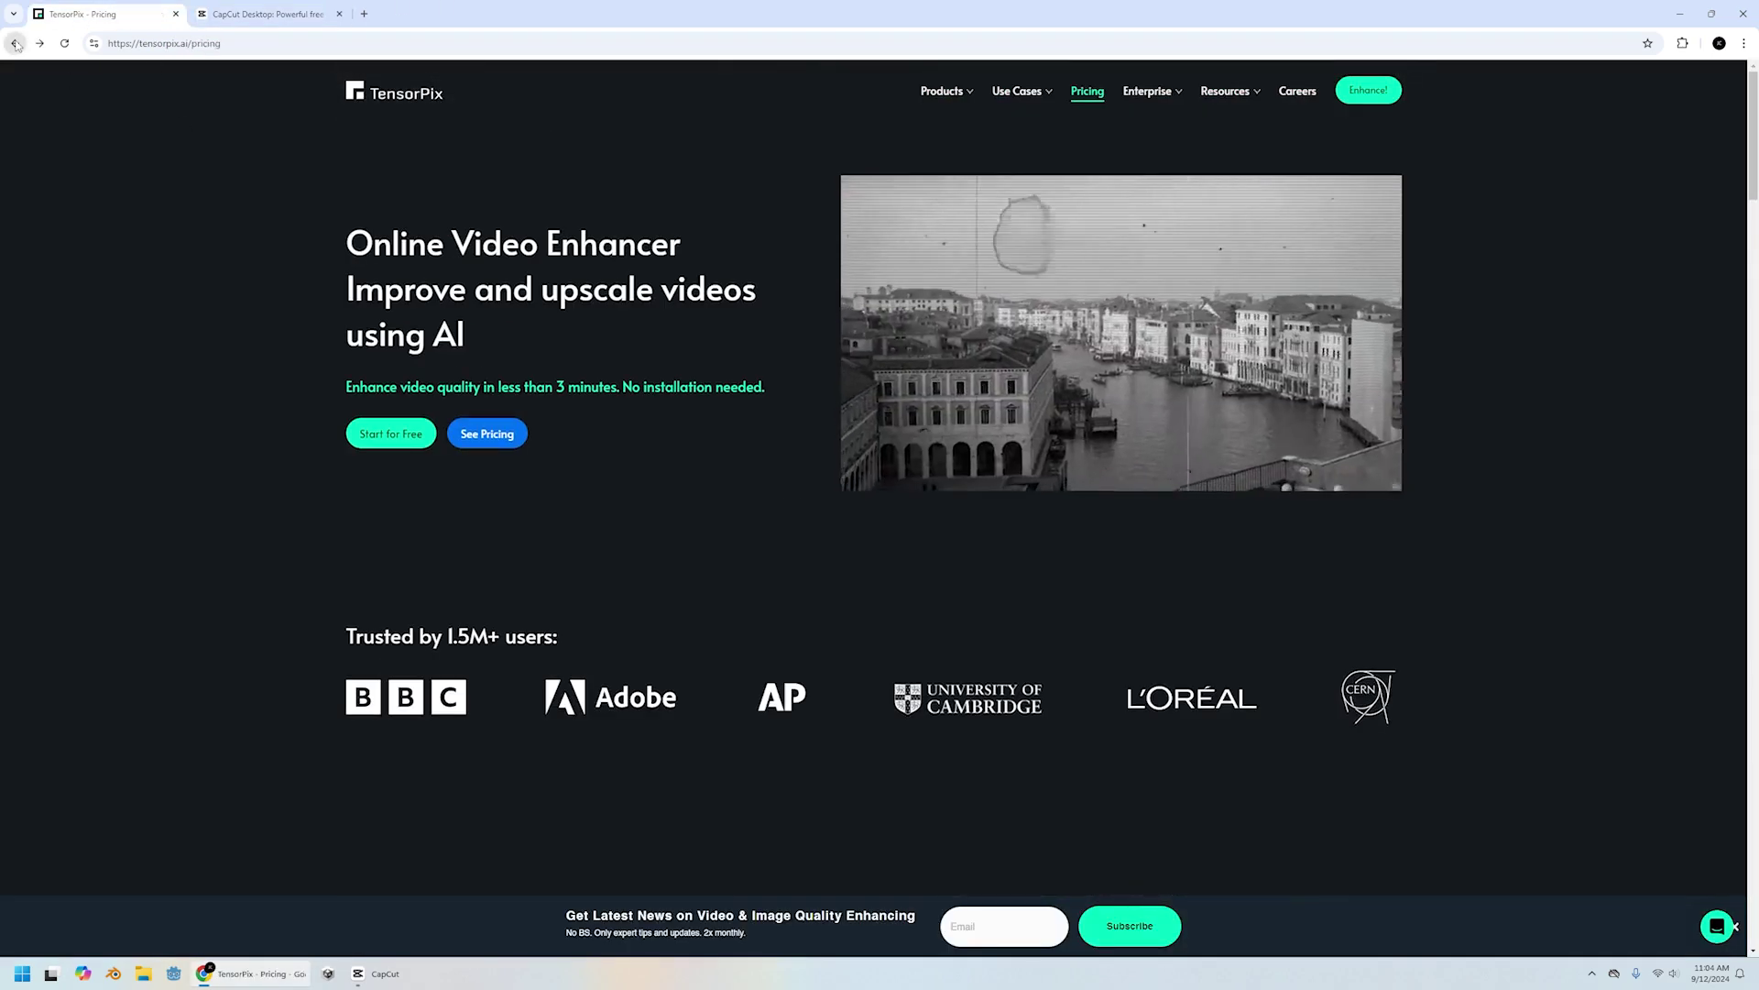
click(14, 46)
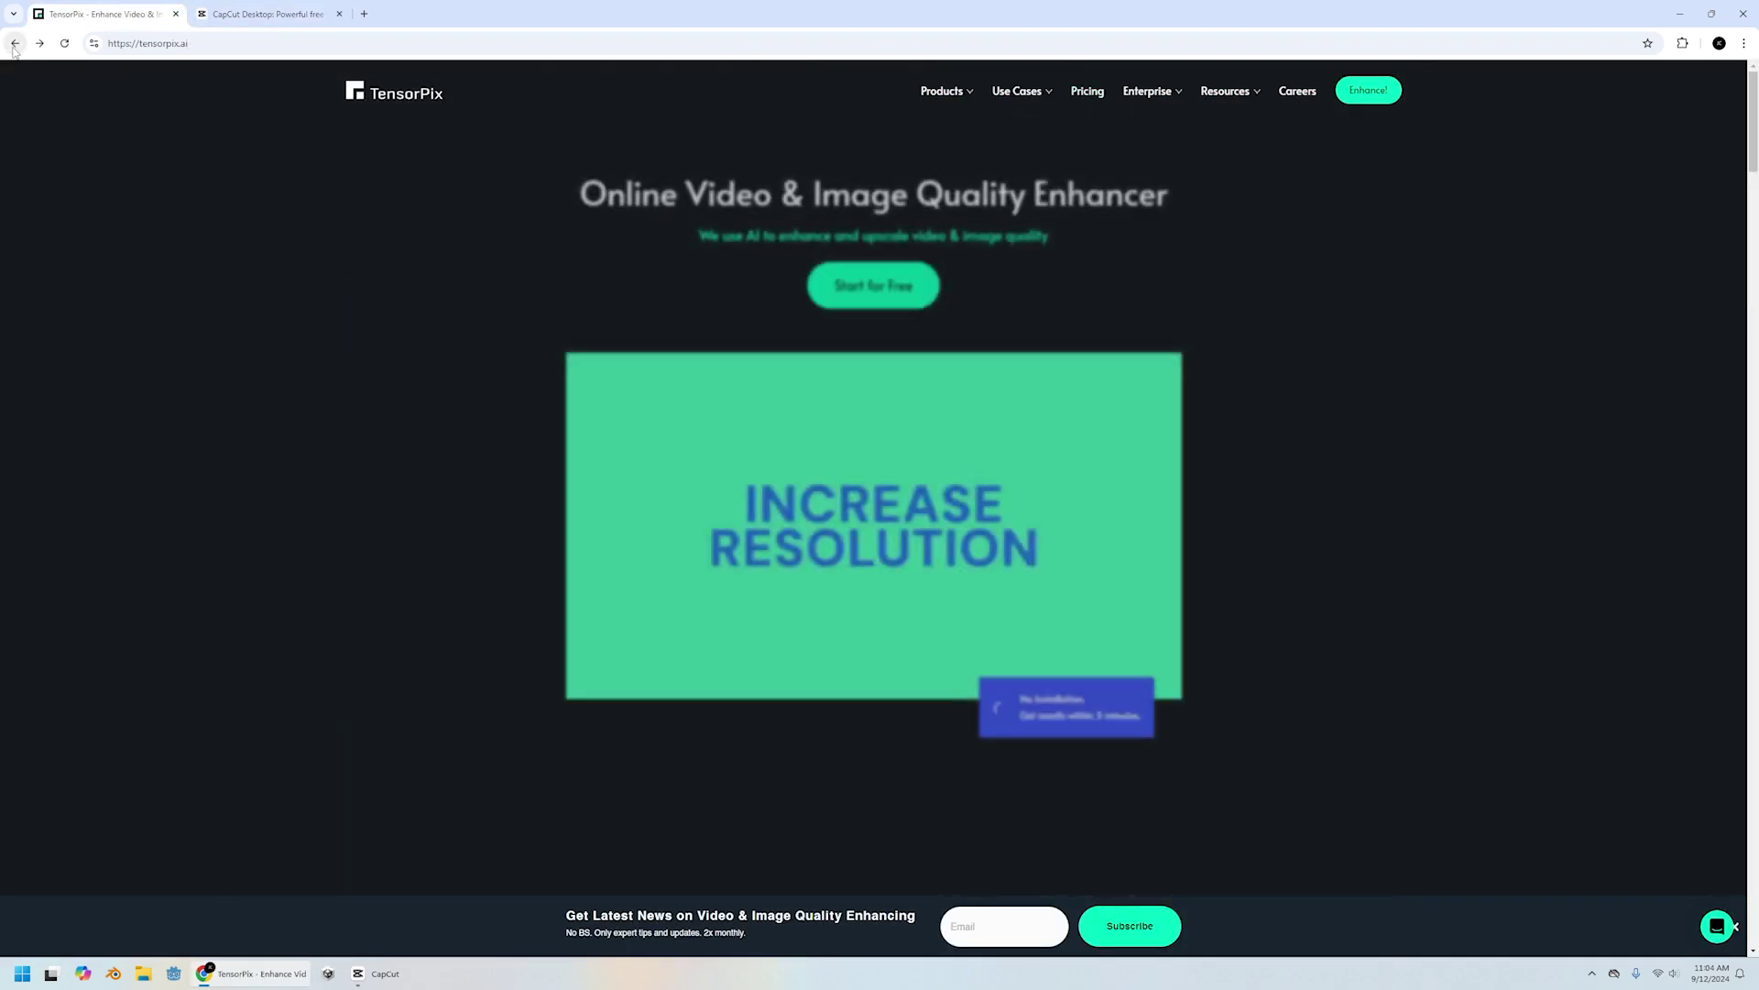
click(14, 46)
scroll(484, 754, down, 5)
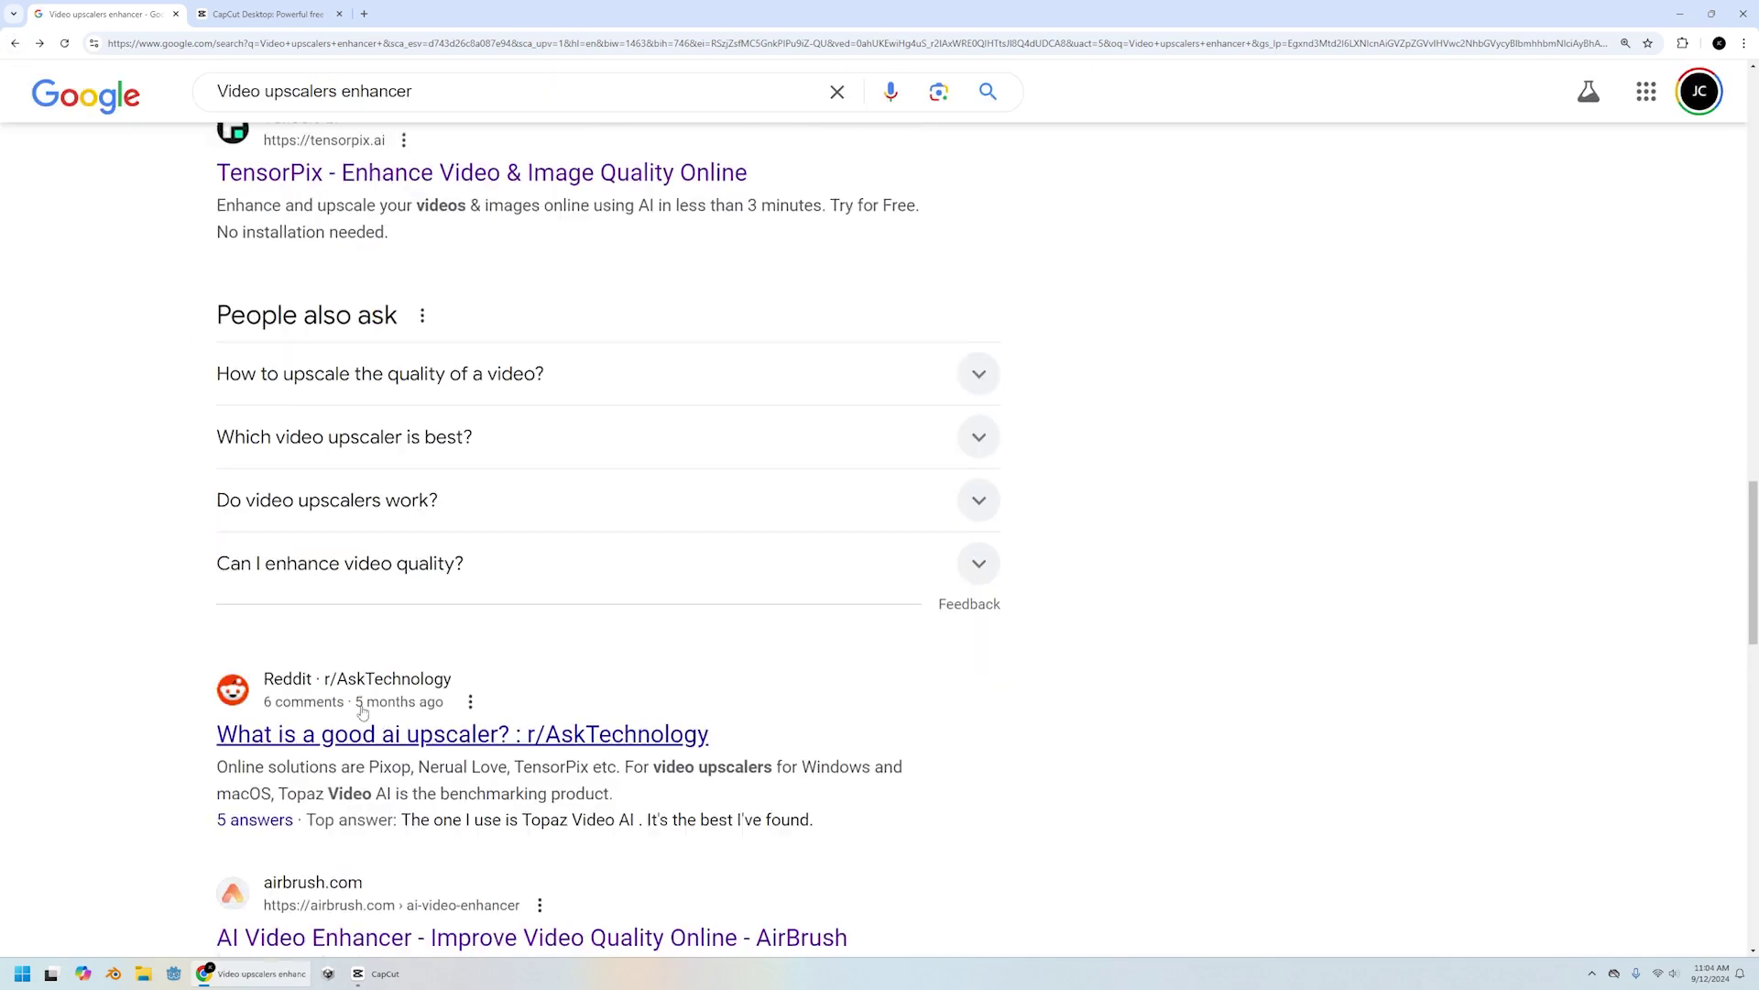
scroll(494, 747, down, 4)
scroll(553, 719, down, 3)
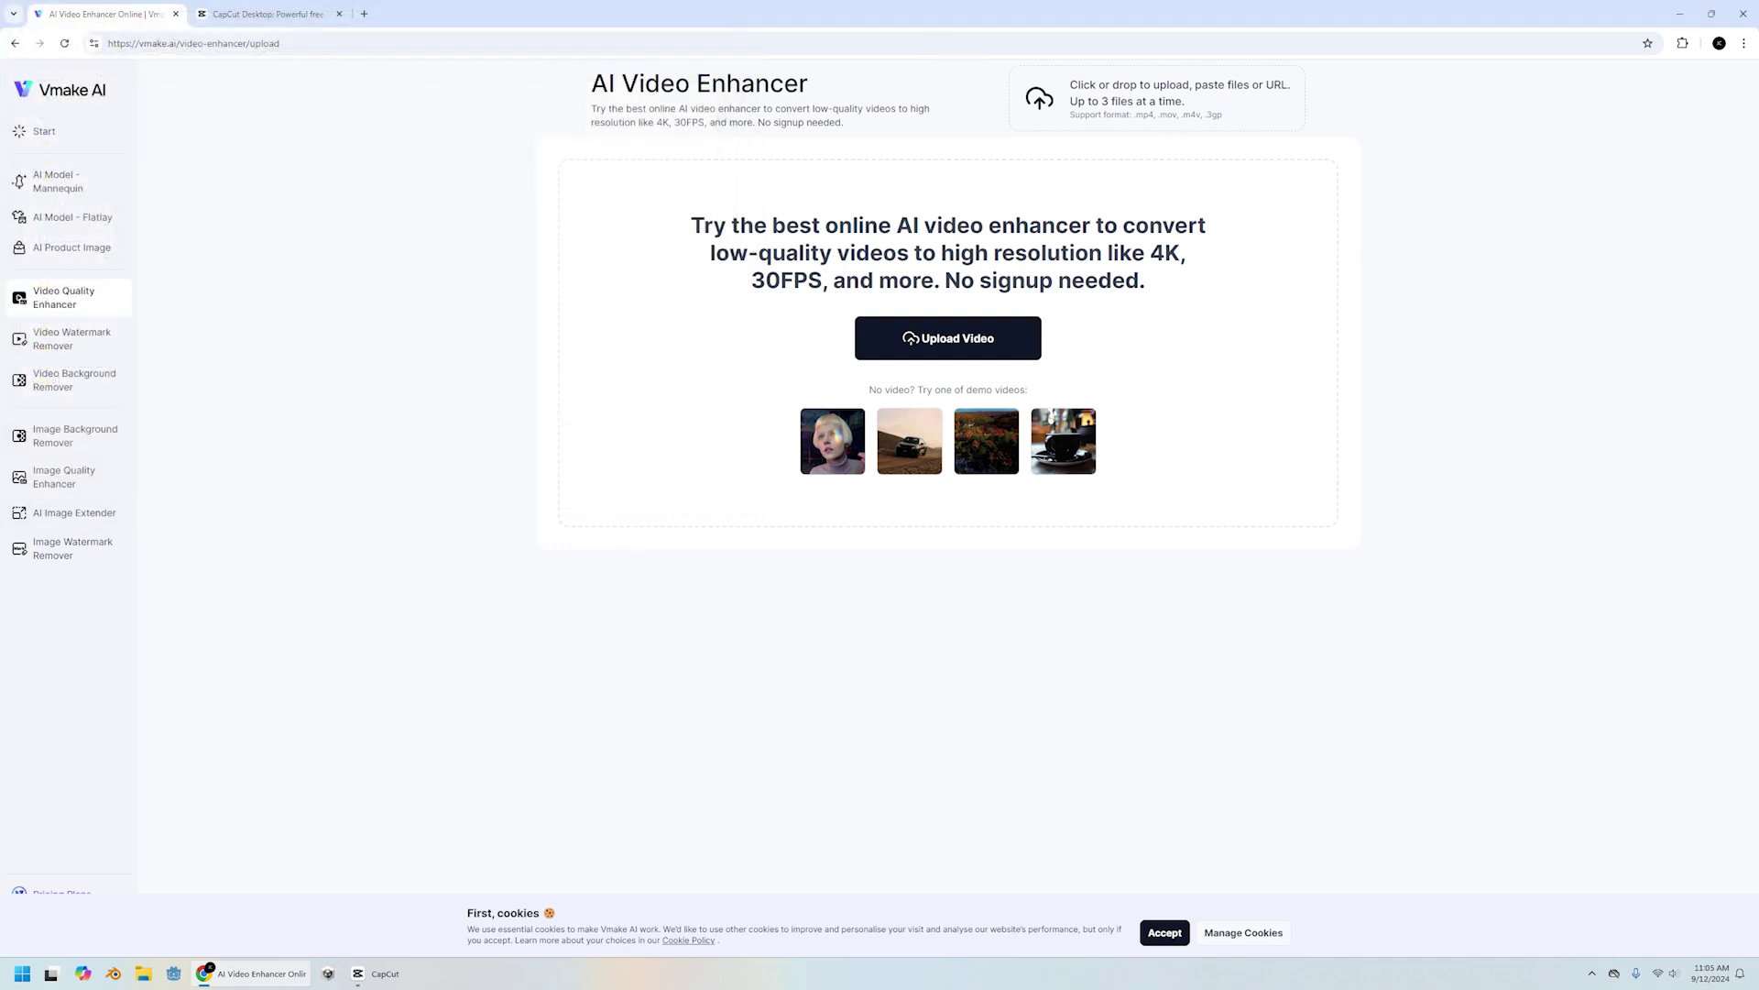
Upload the webcam recording to Vmake AI's Video Enhancer, then return to CapCut
drag(13, 13, 886, 346)
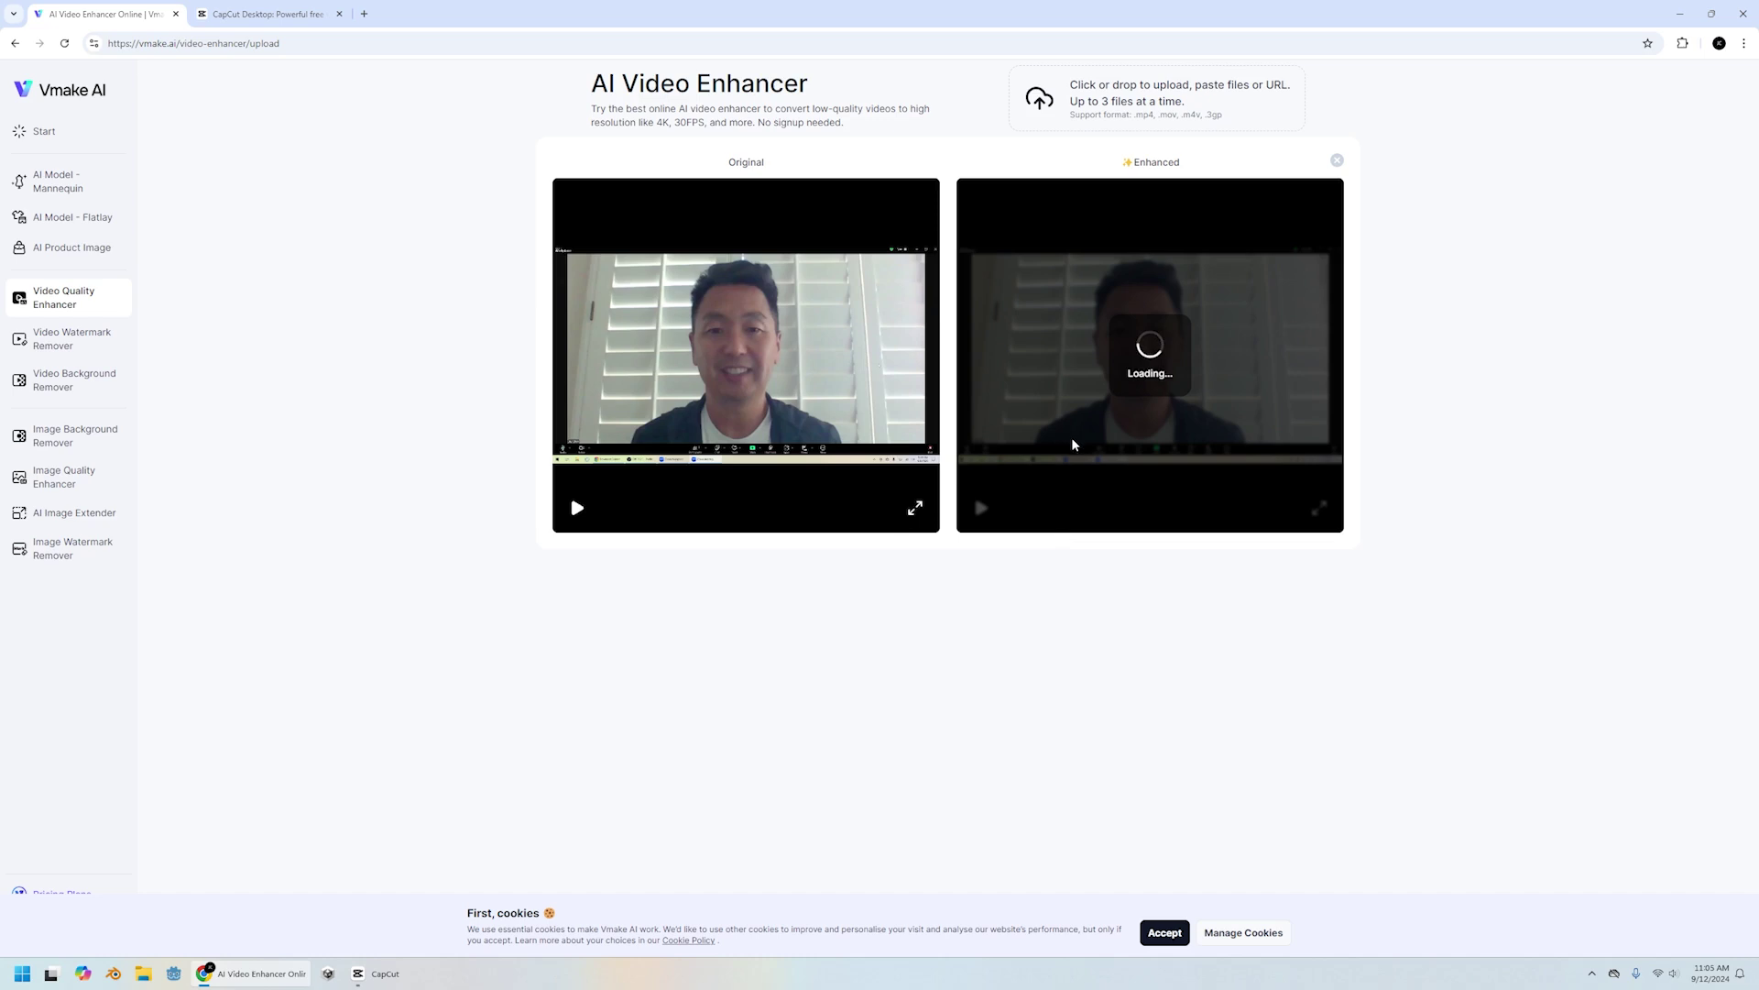
click(389, 976)
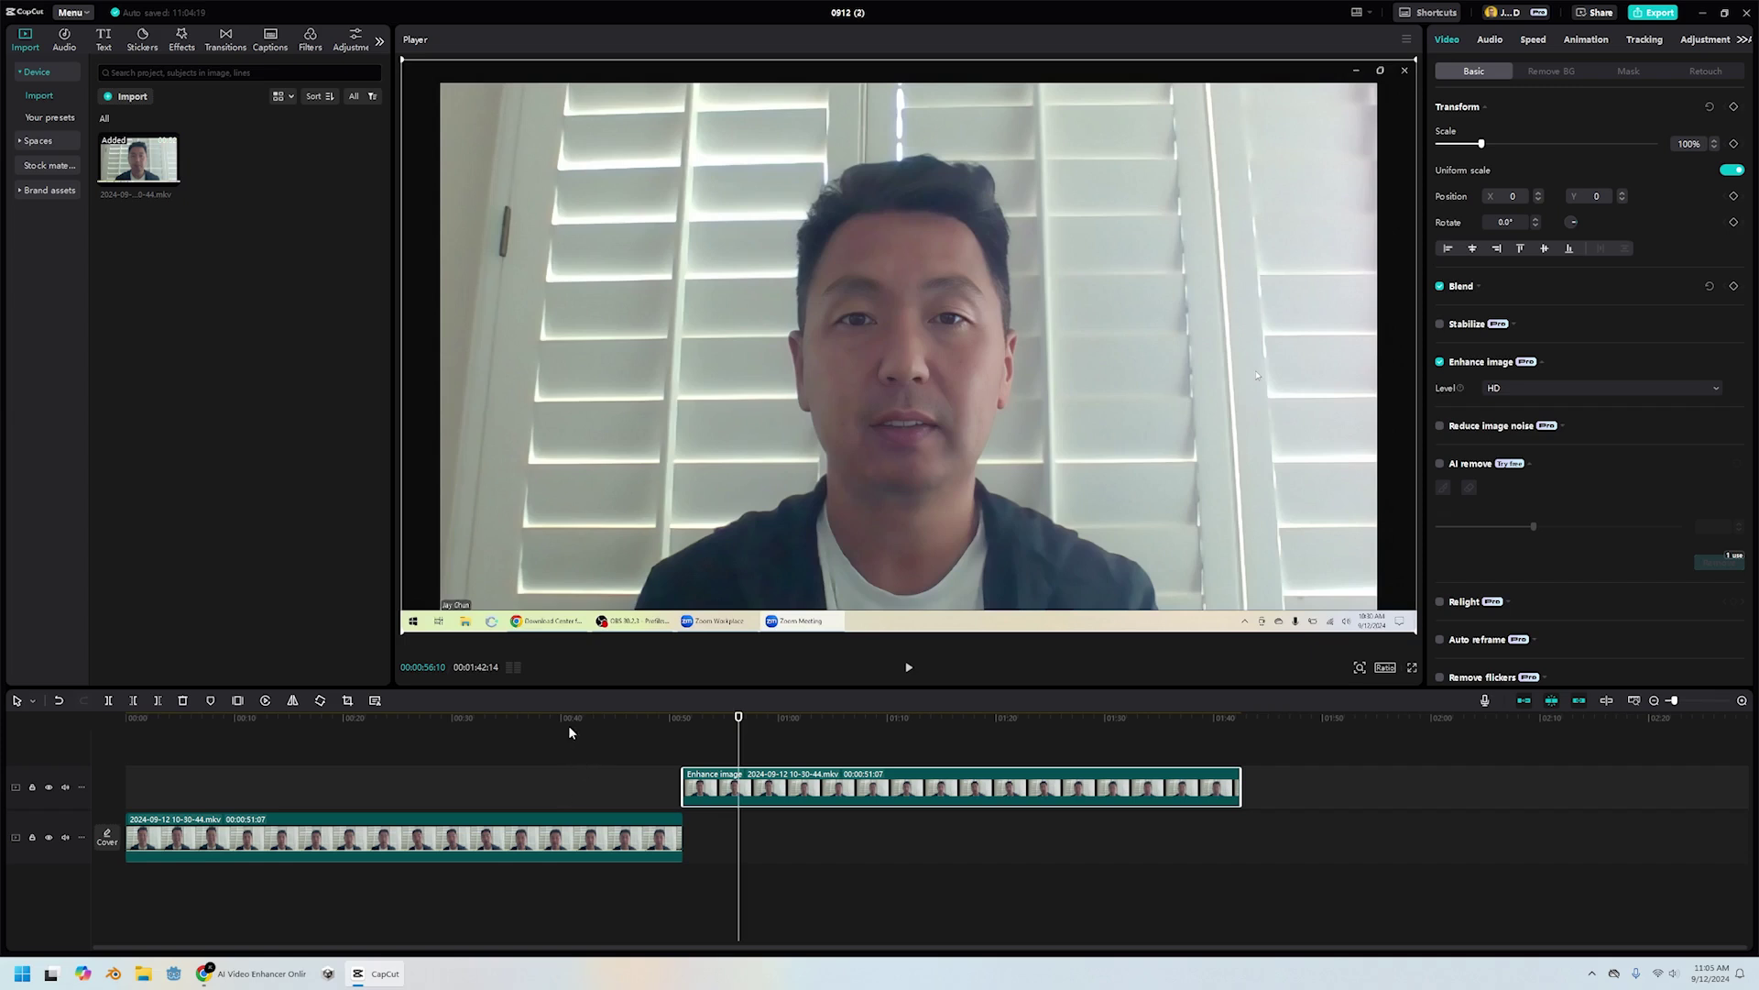
drag(568, 724, 678, 749)
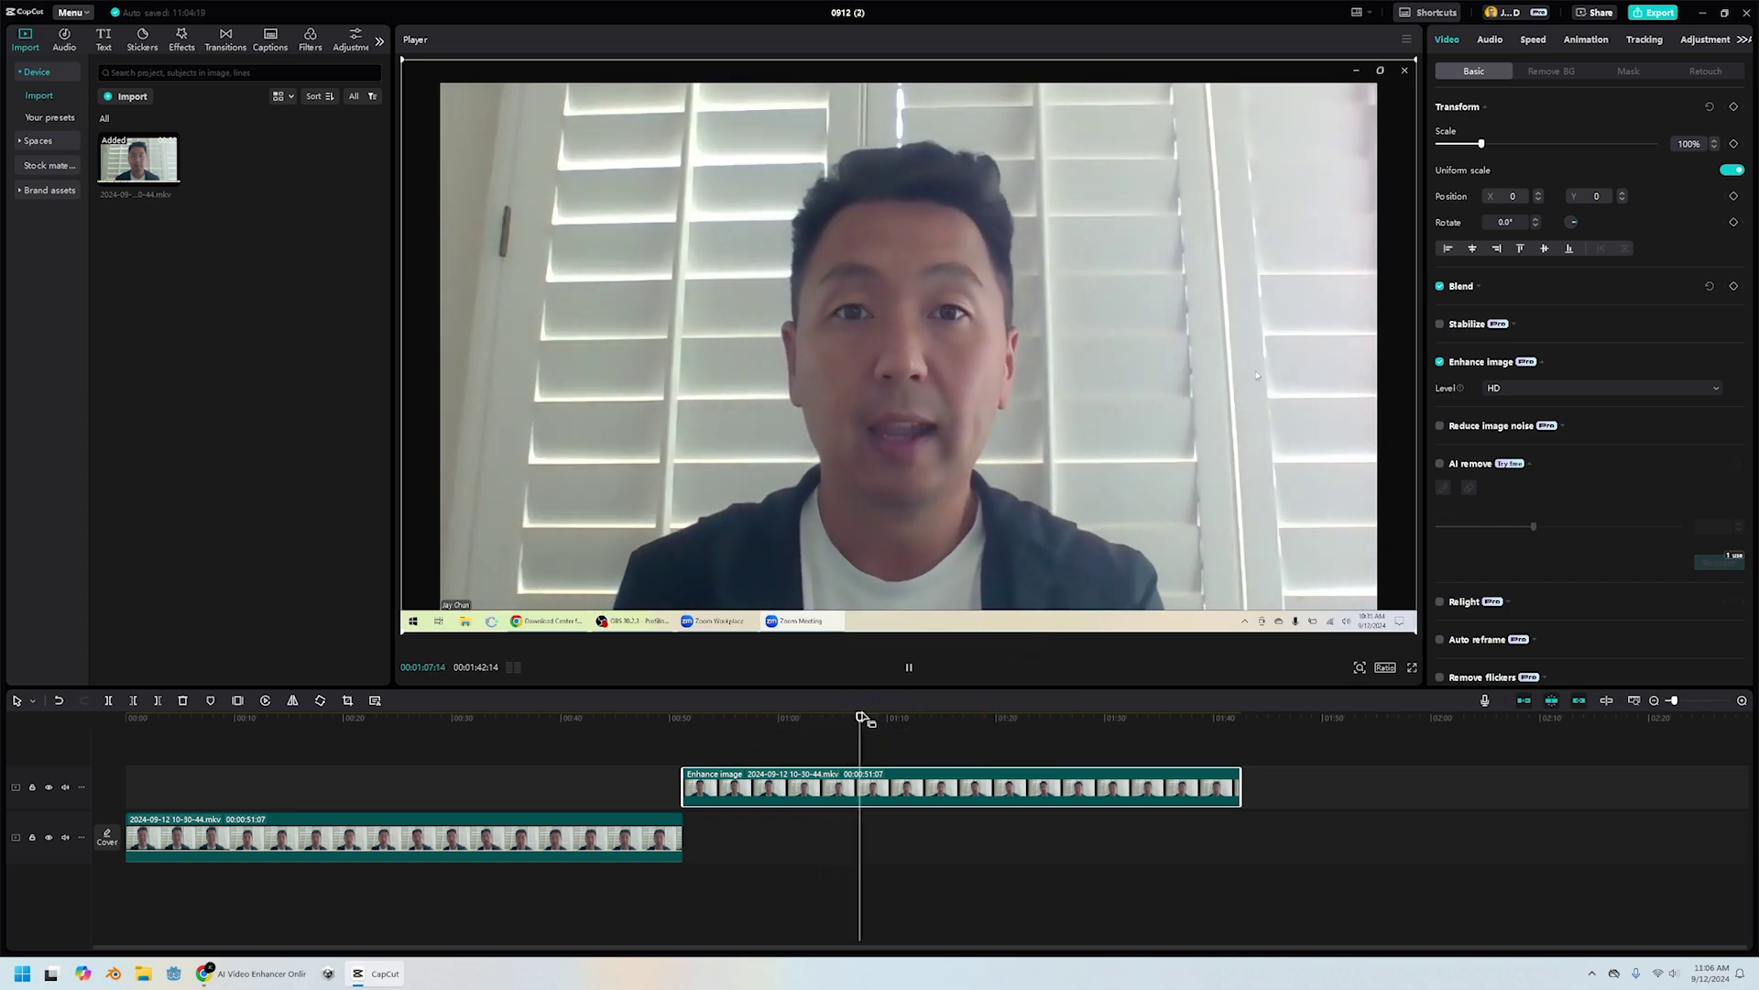
drag(876, 719, 1130, 730)
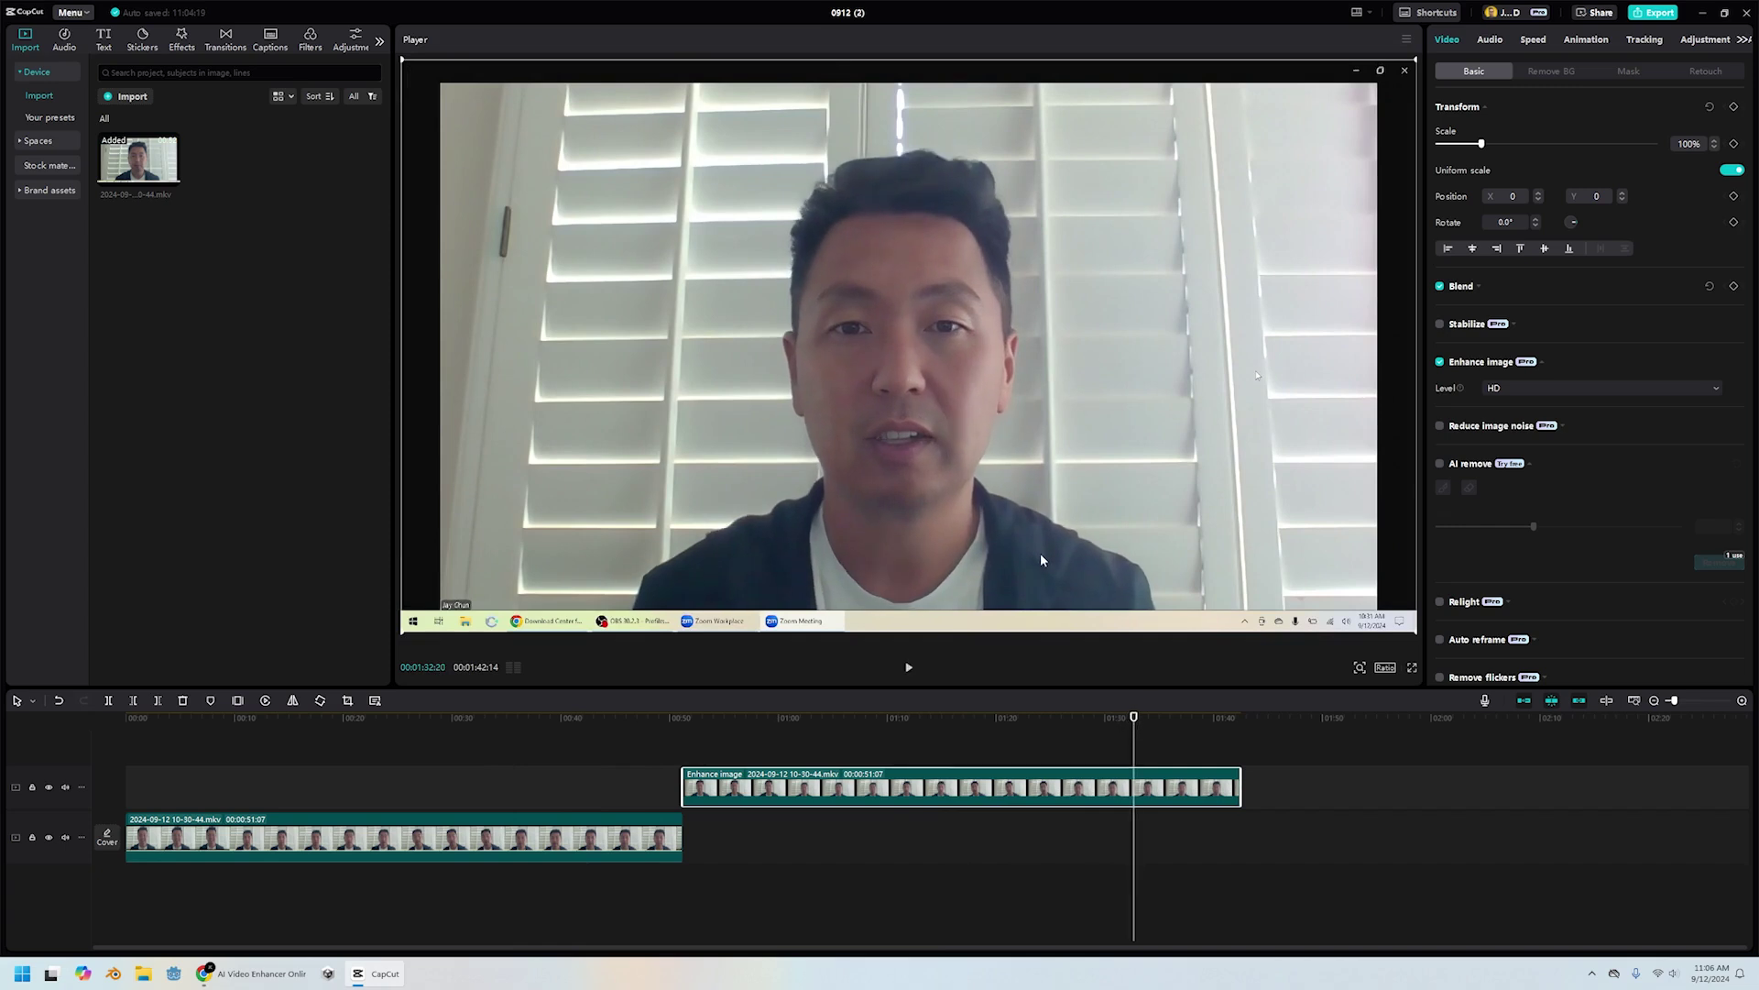
drag(1063, 720, 1116, 738)
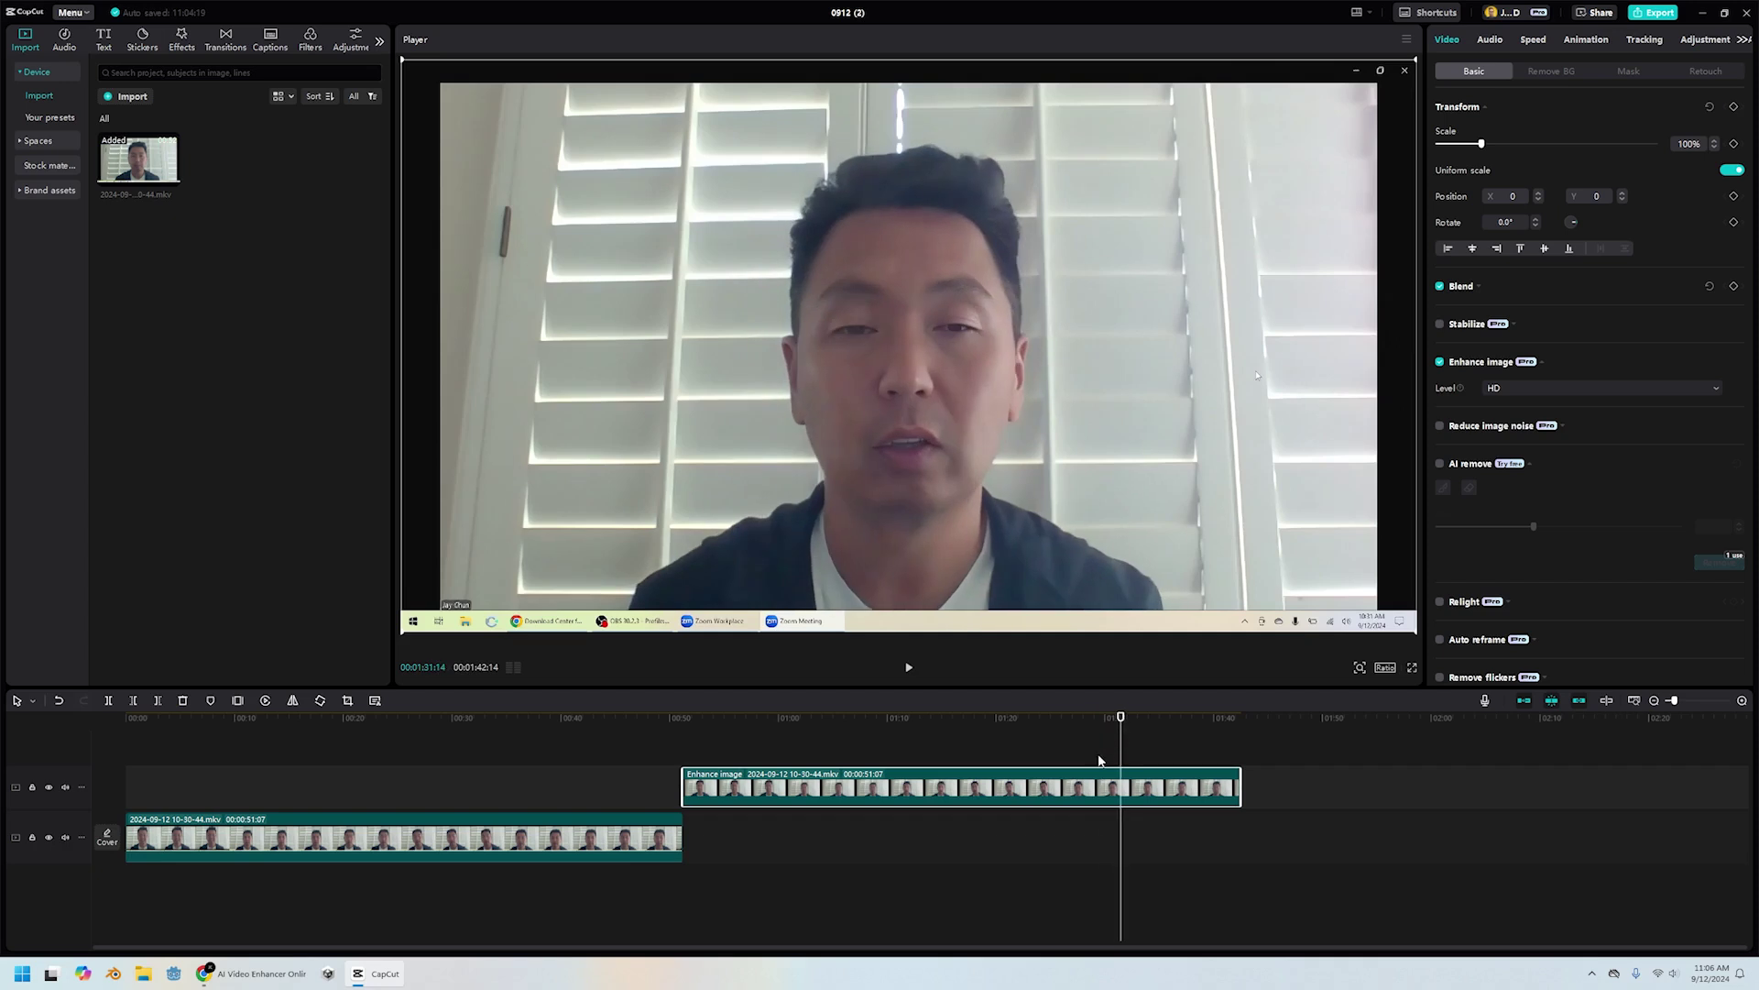
drag(1119, 722, 1161, 720)
key(space)
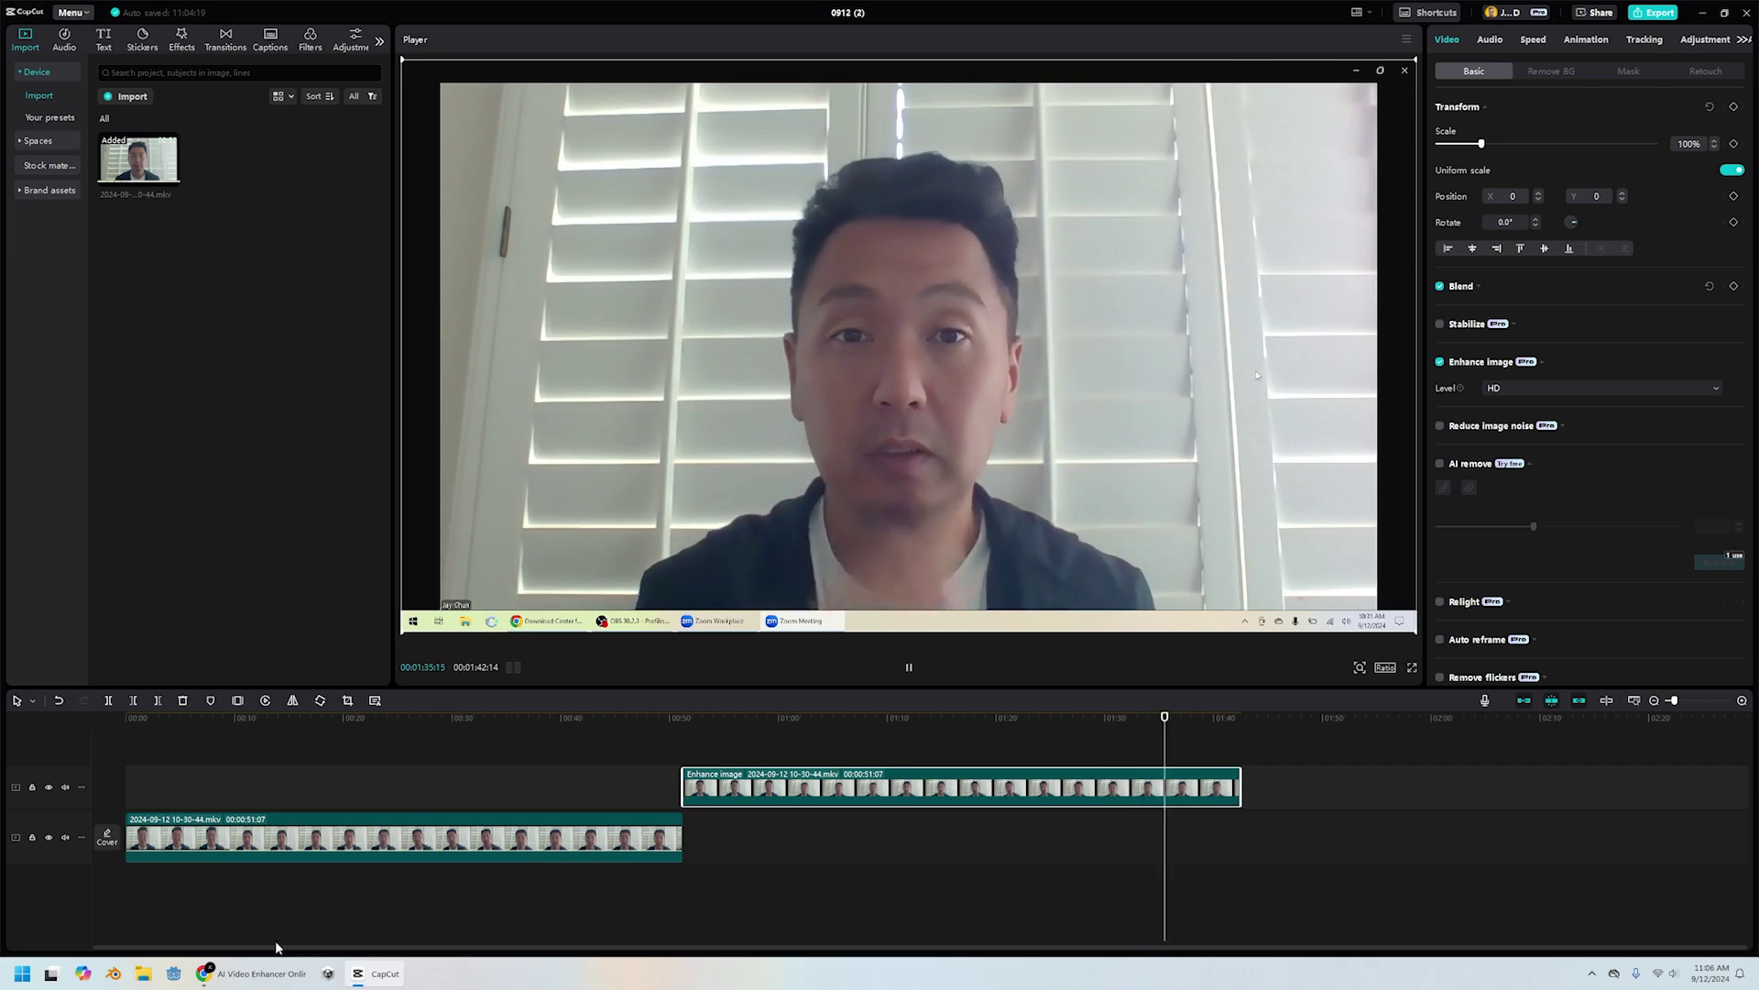
Play and replay the Vmake AI enhanced video enlarged, then close the player
key(alt+Tab)
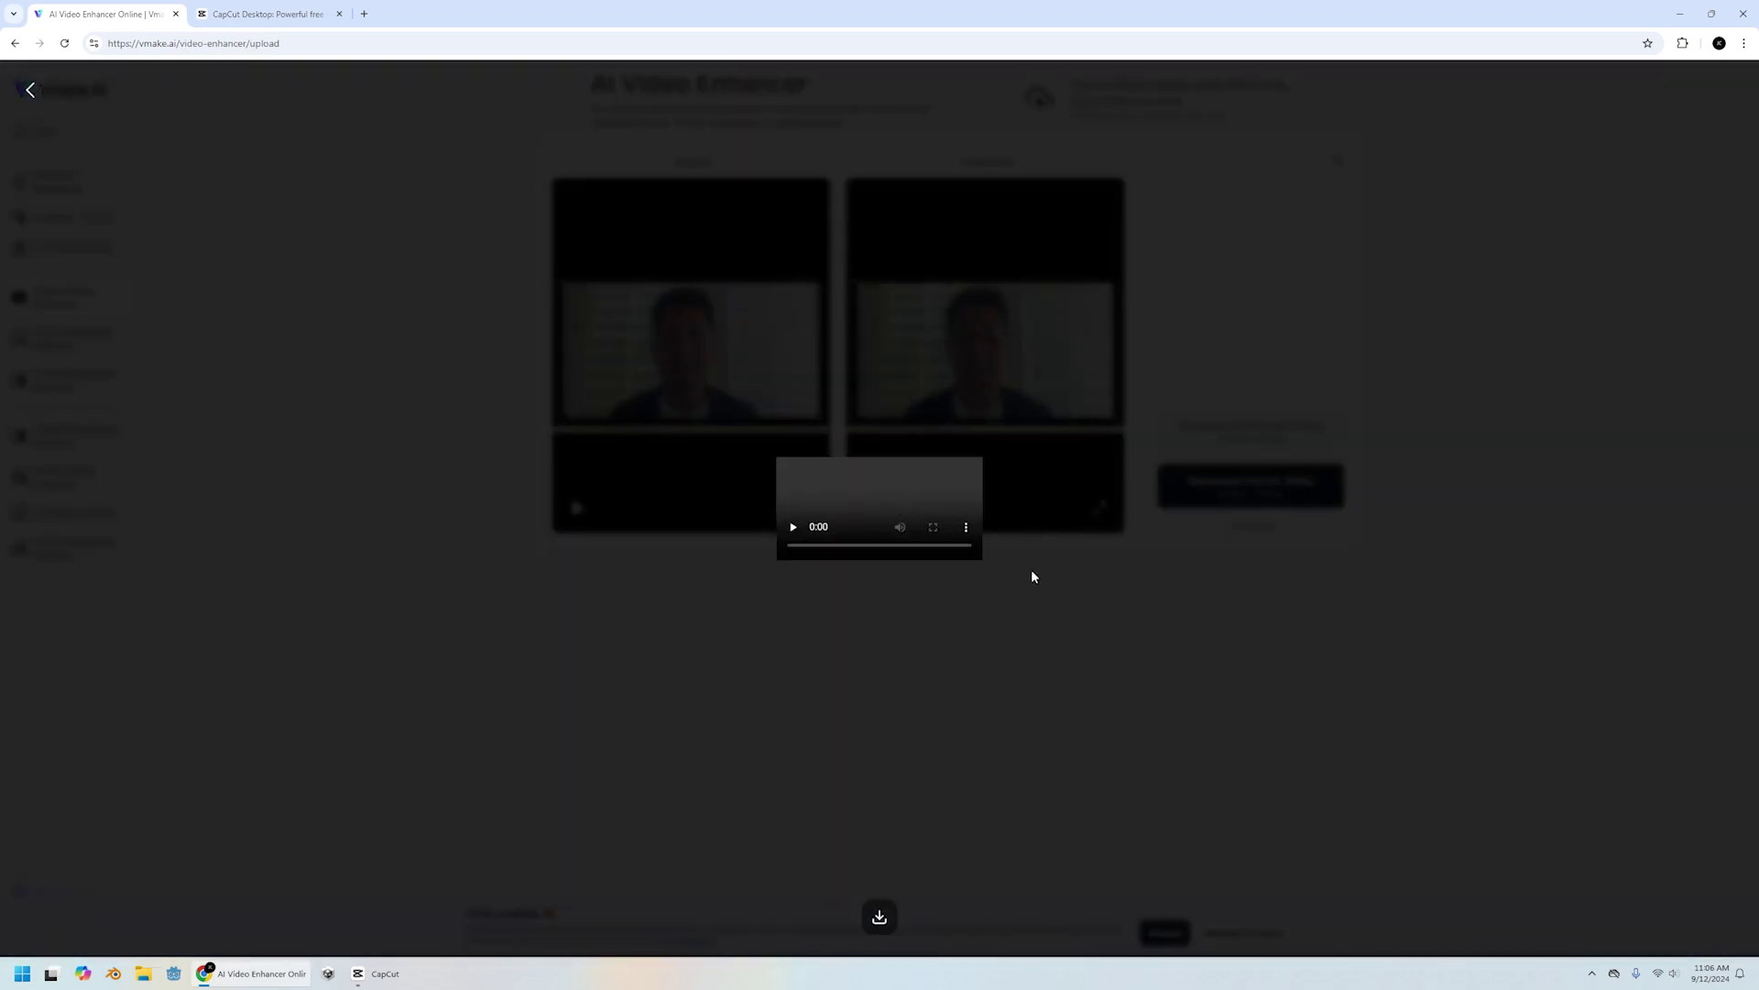
click(793, 527)
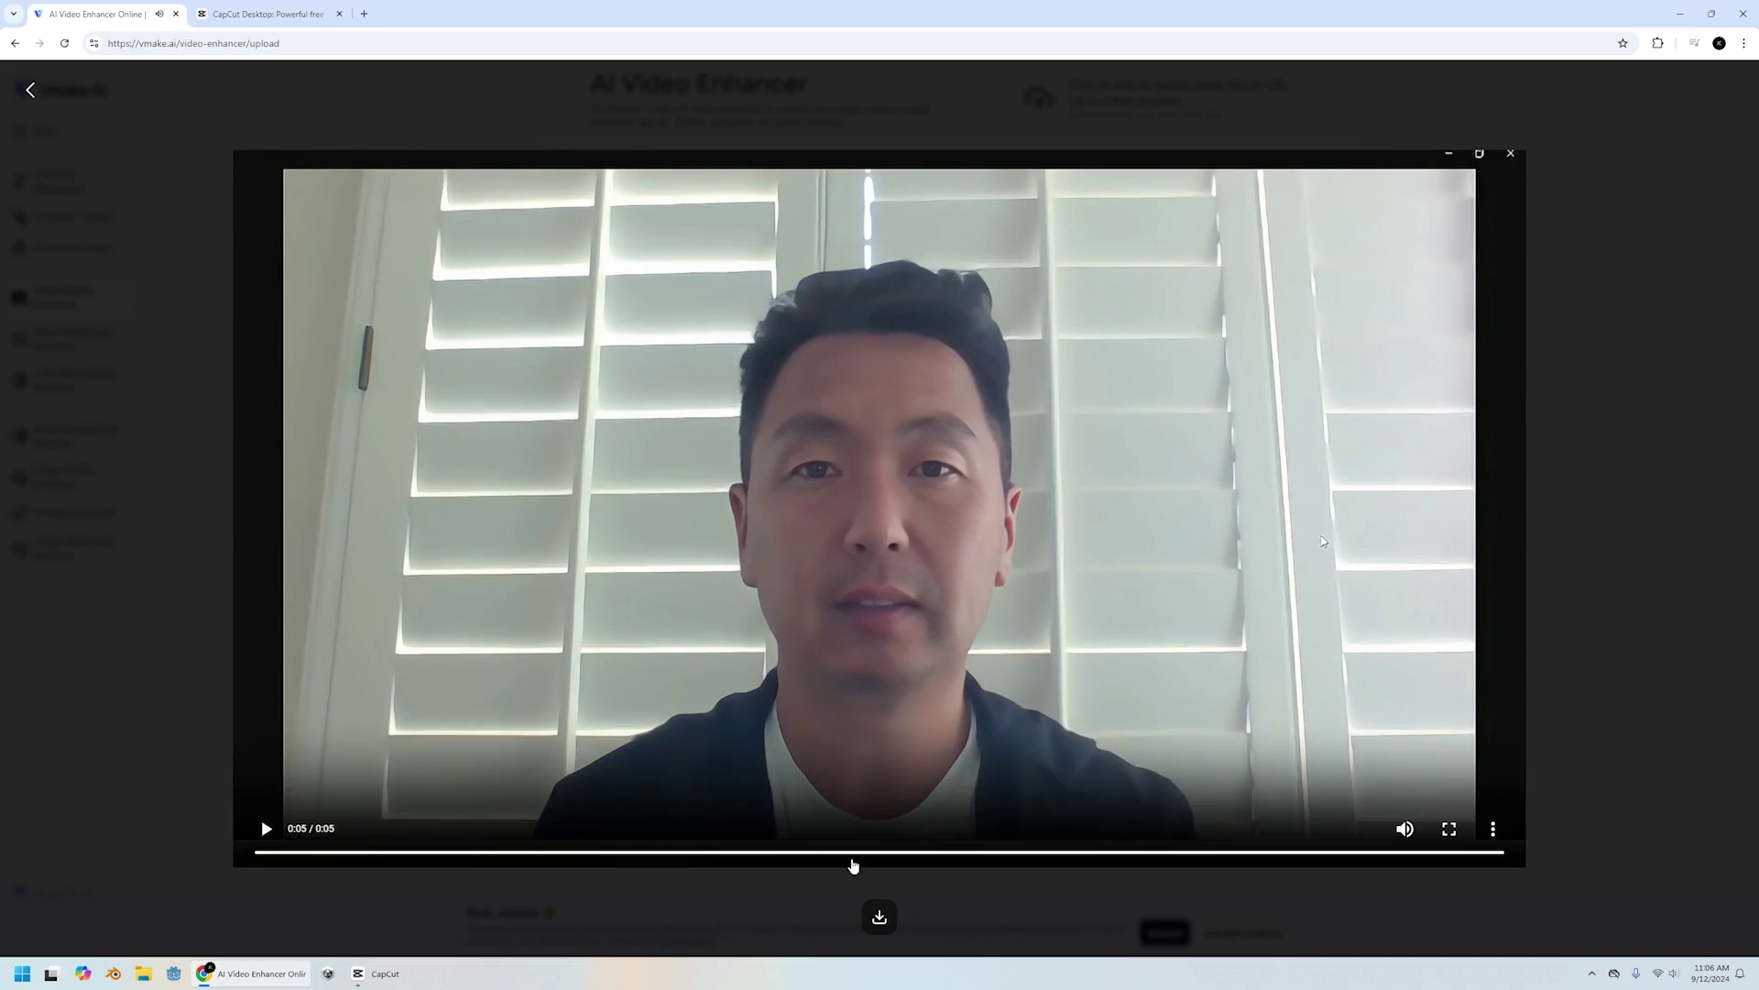
click(266, 832)
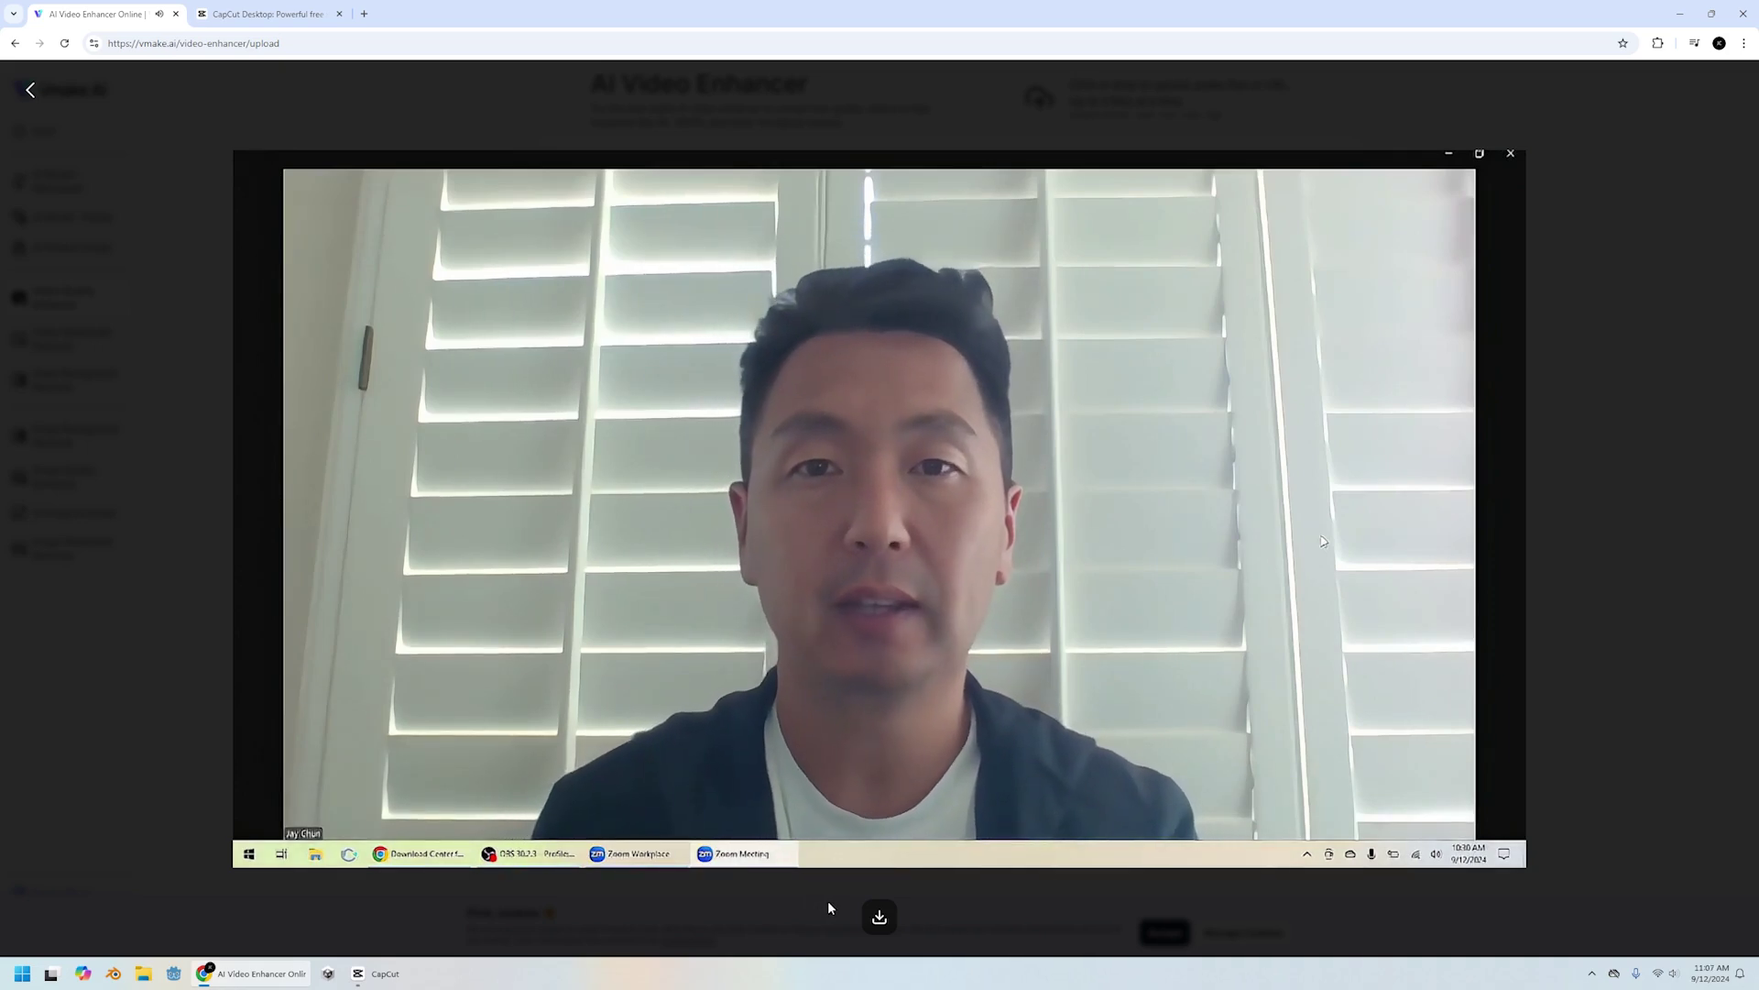
click(1617, 243)
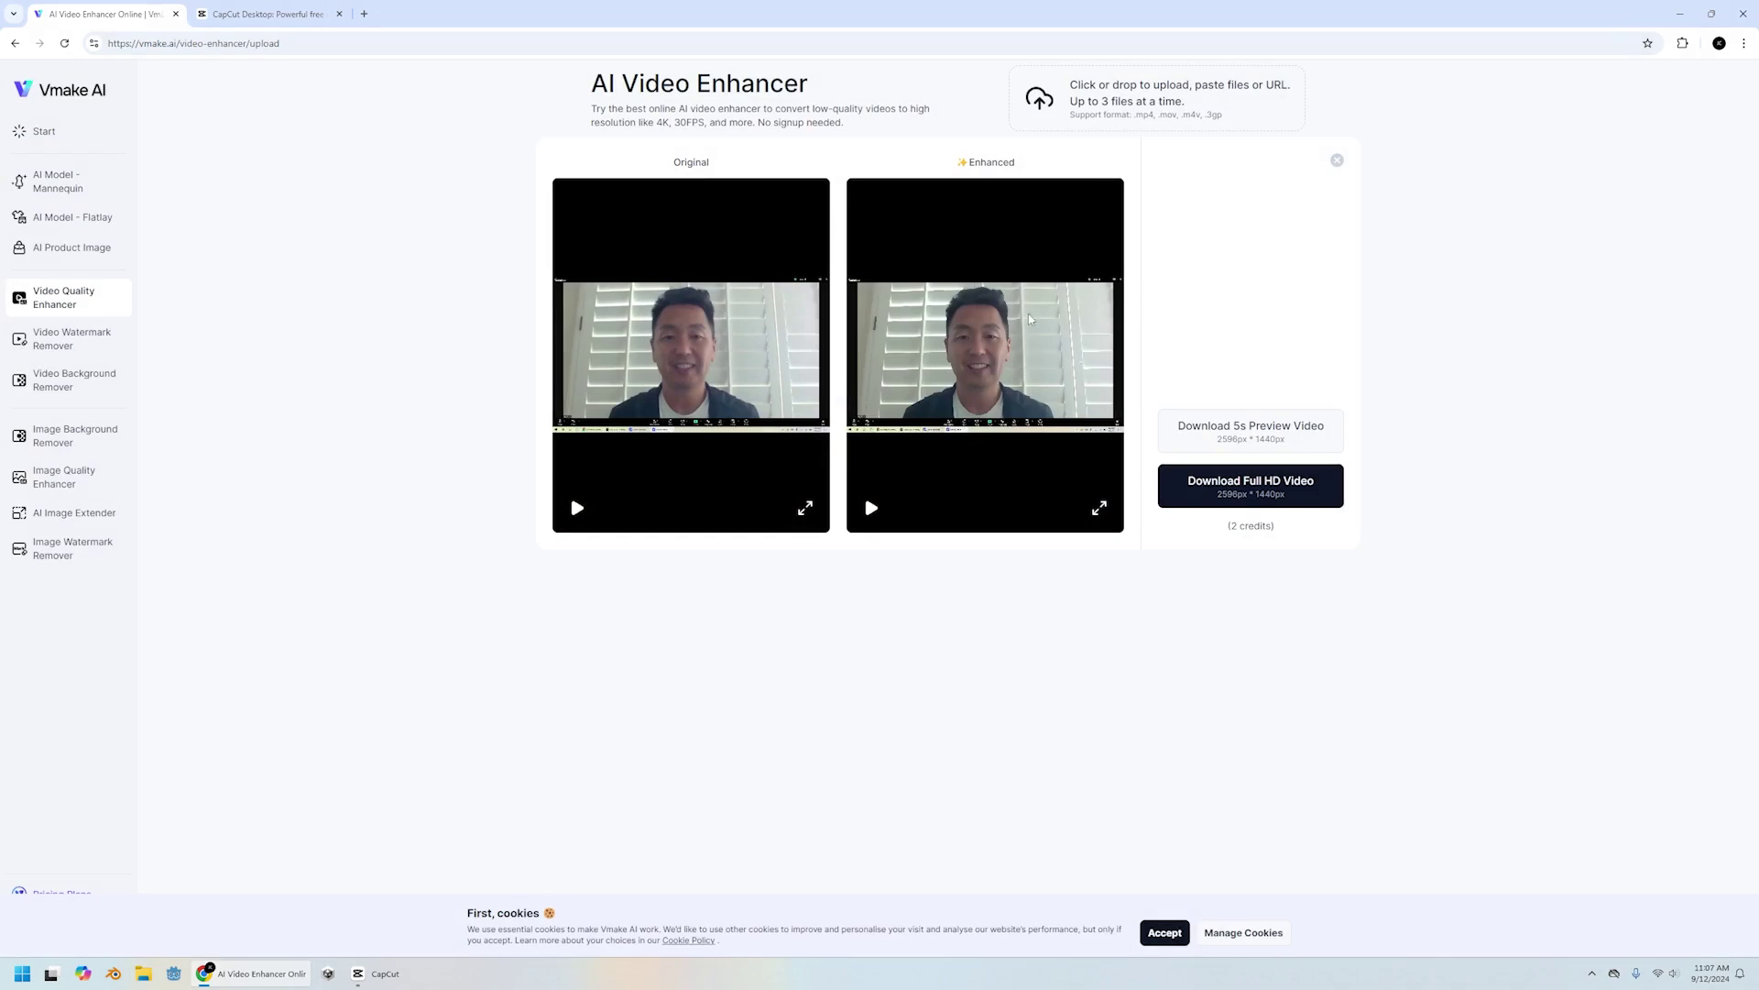
Try the Full HD download in Vmake, dismiss the sign-in prompt, accept cookies, and open Pricing Plans
click(1299, 491)
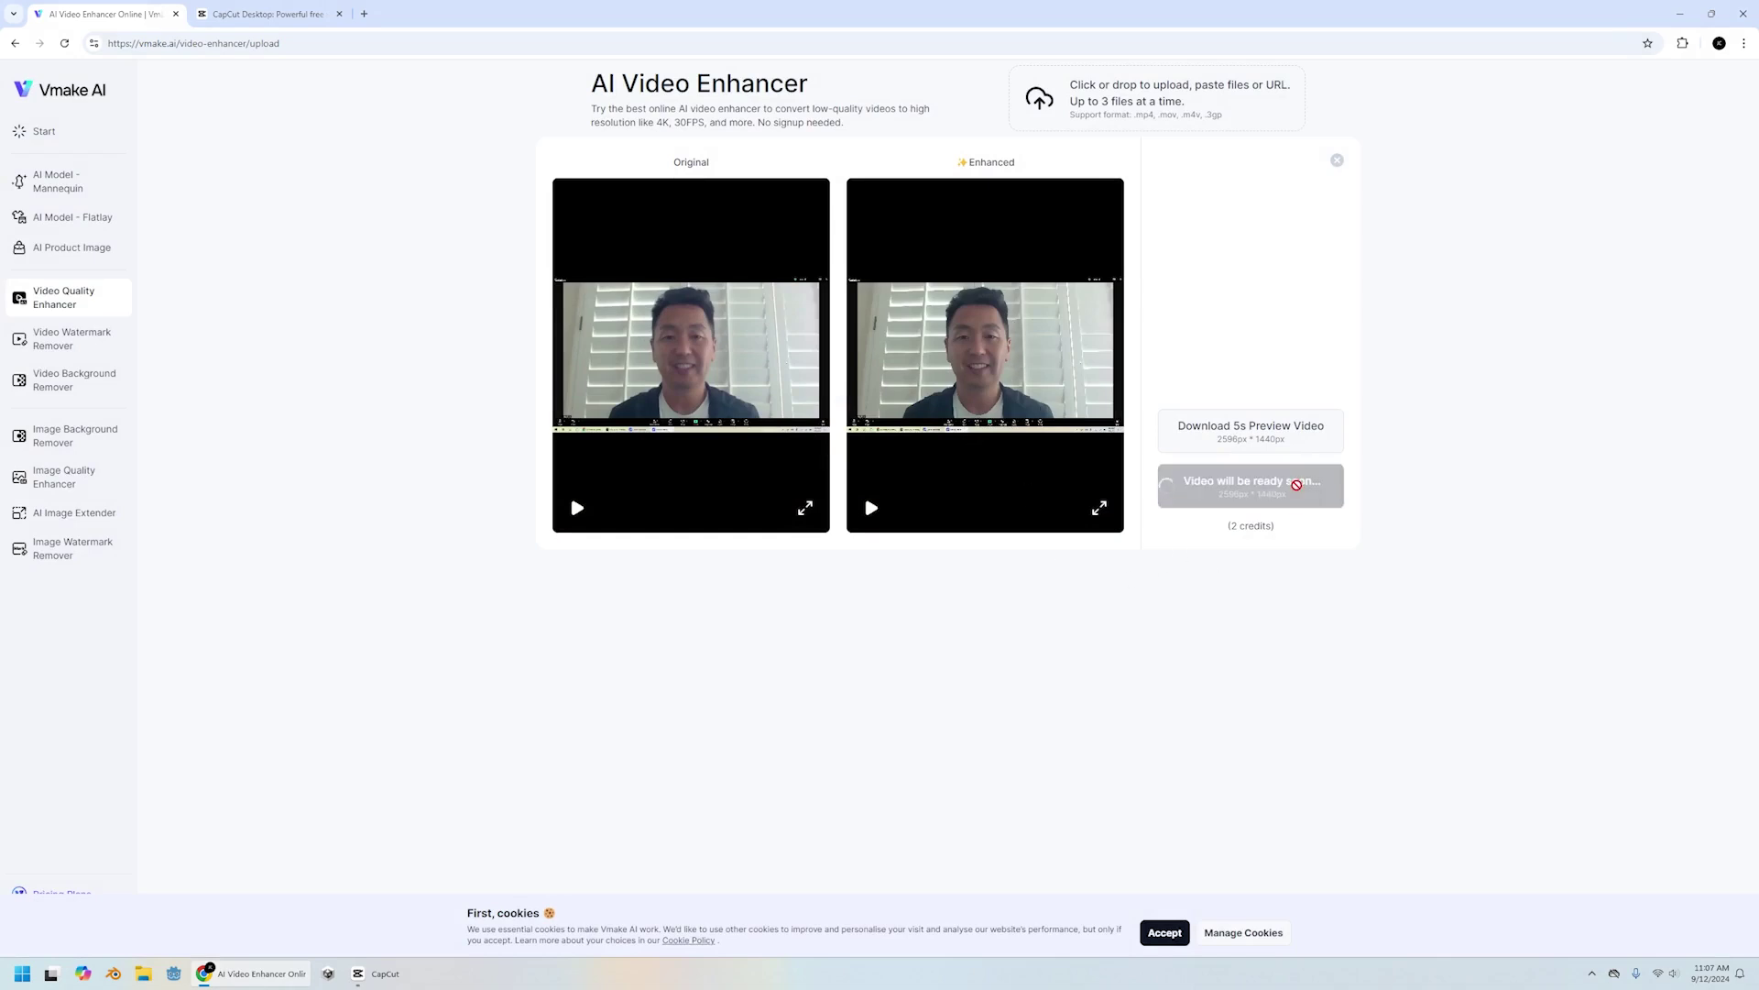
click(1118, 397)
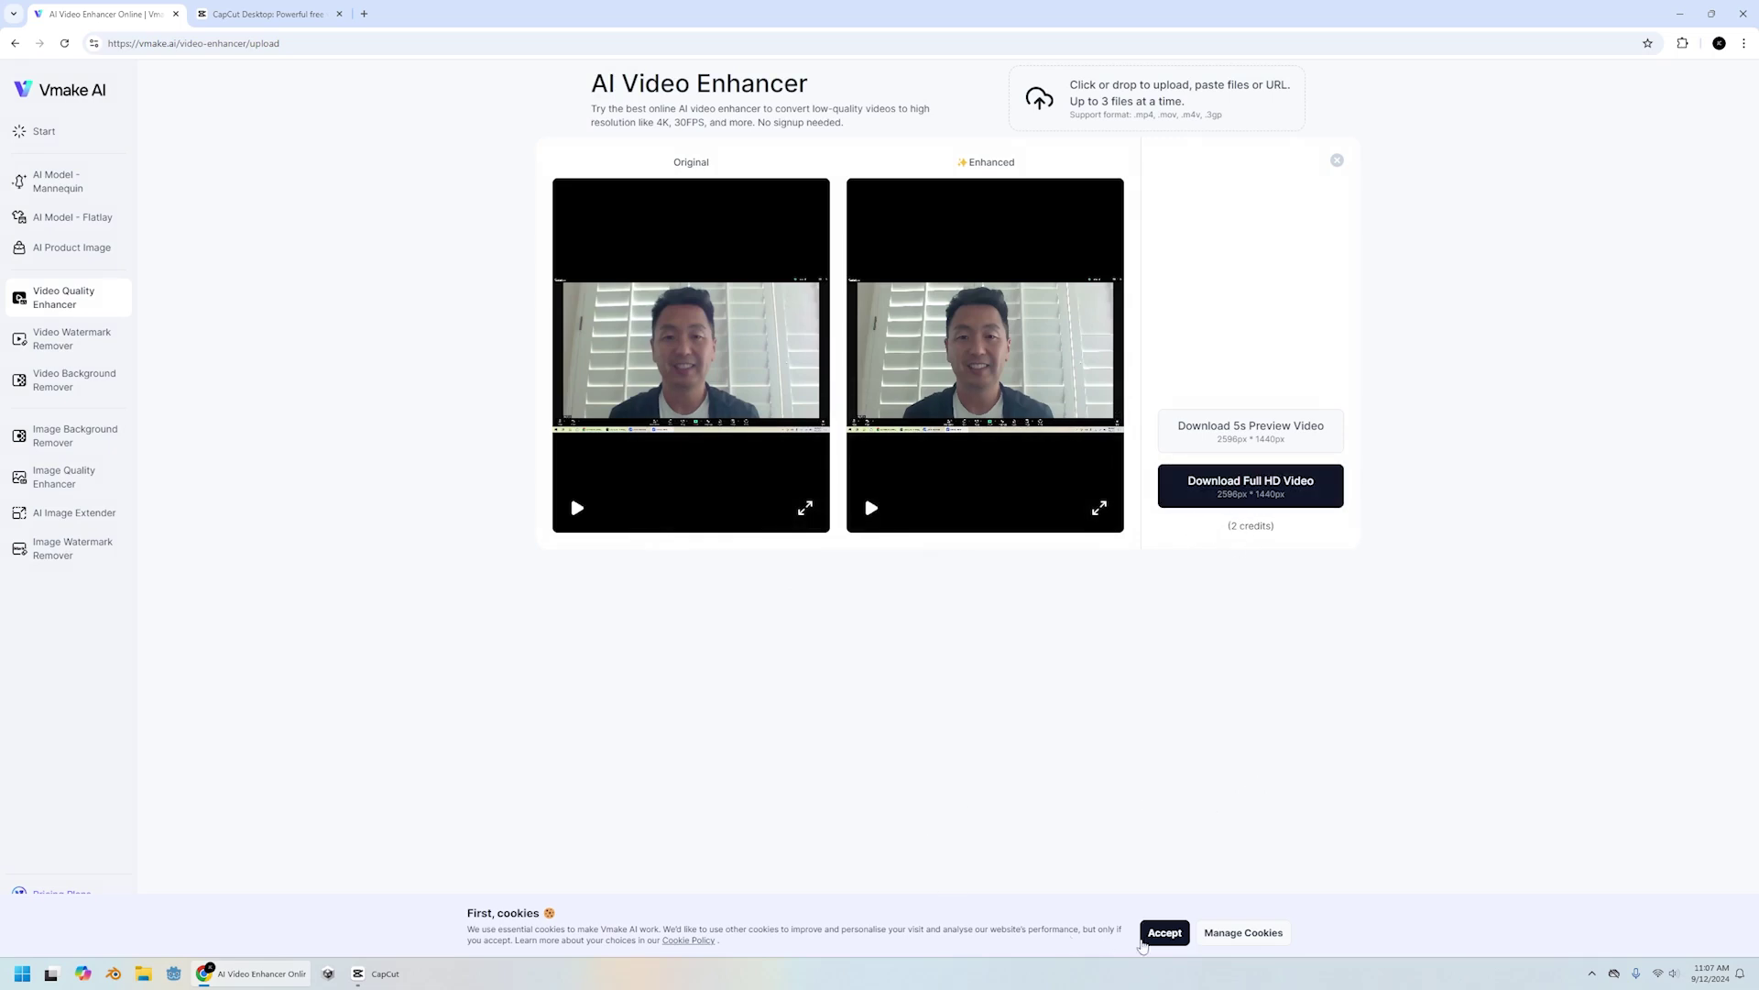
click(1166, 935)
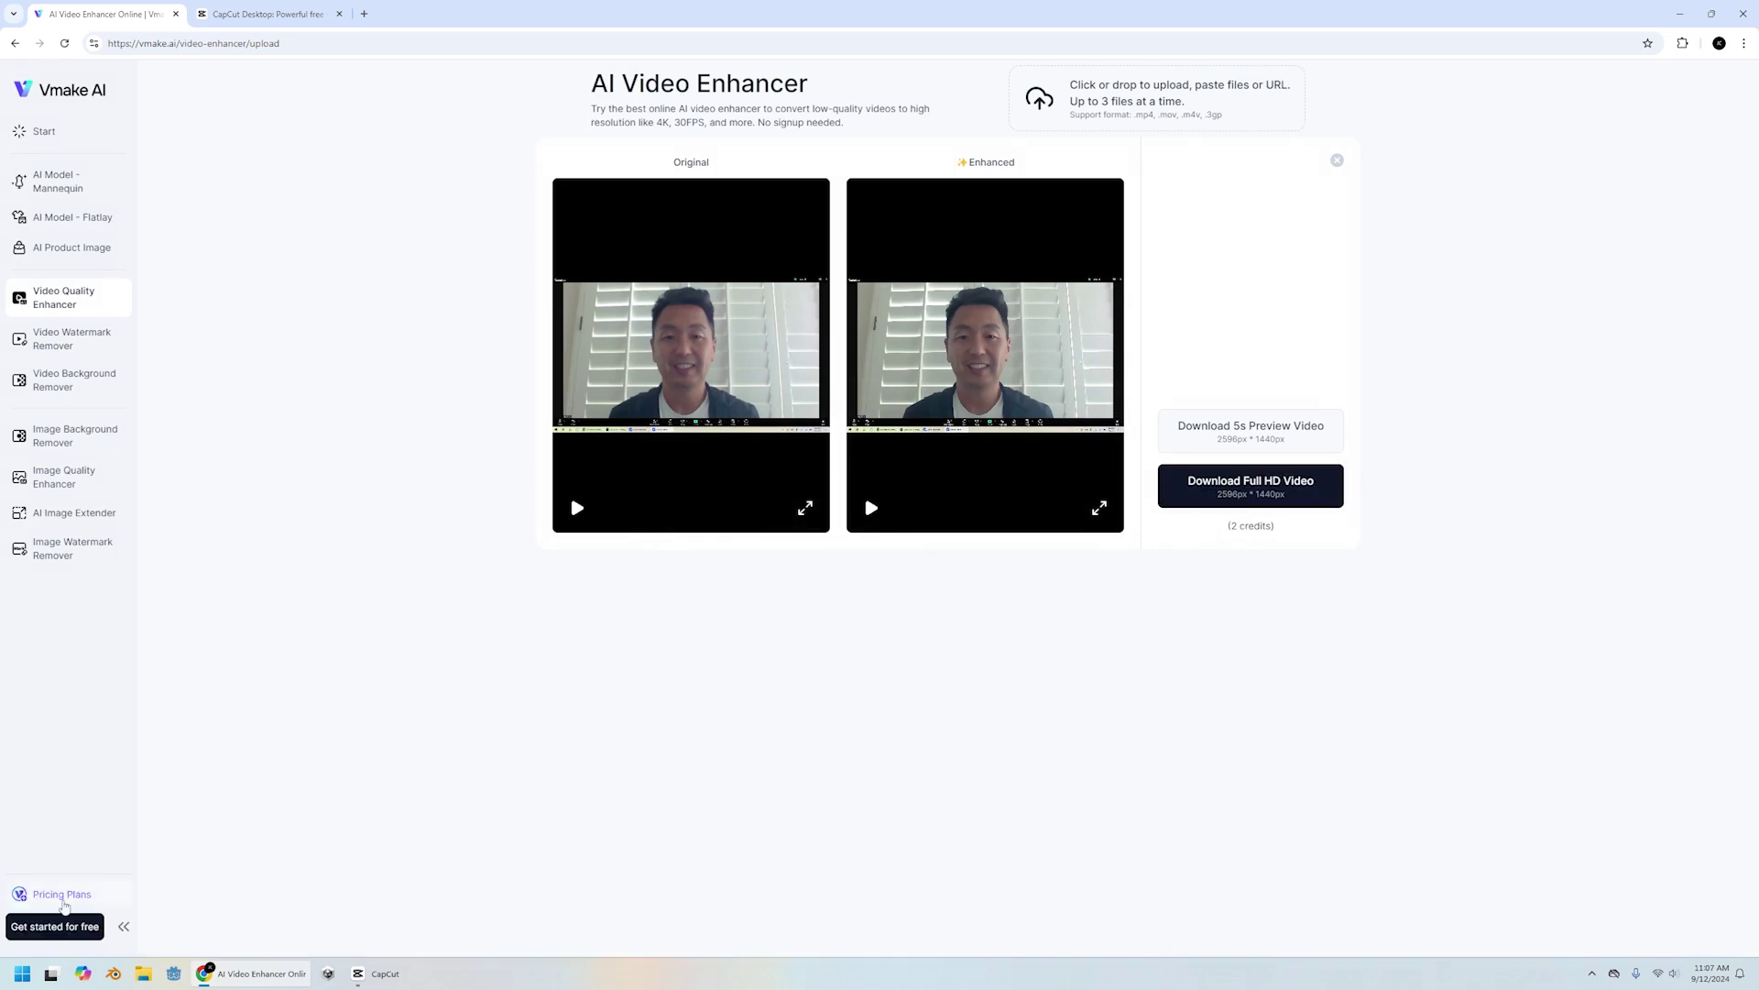
click(63, 898)
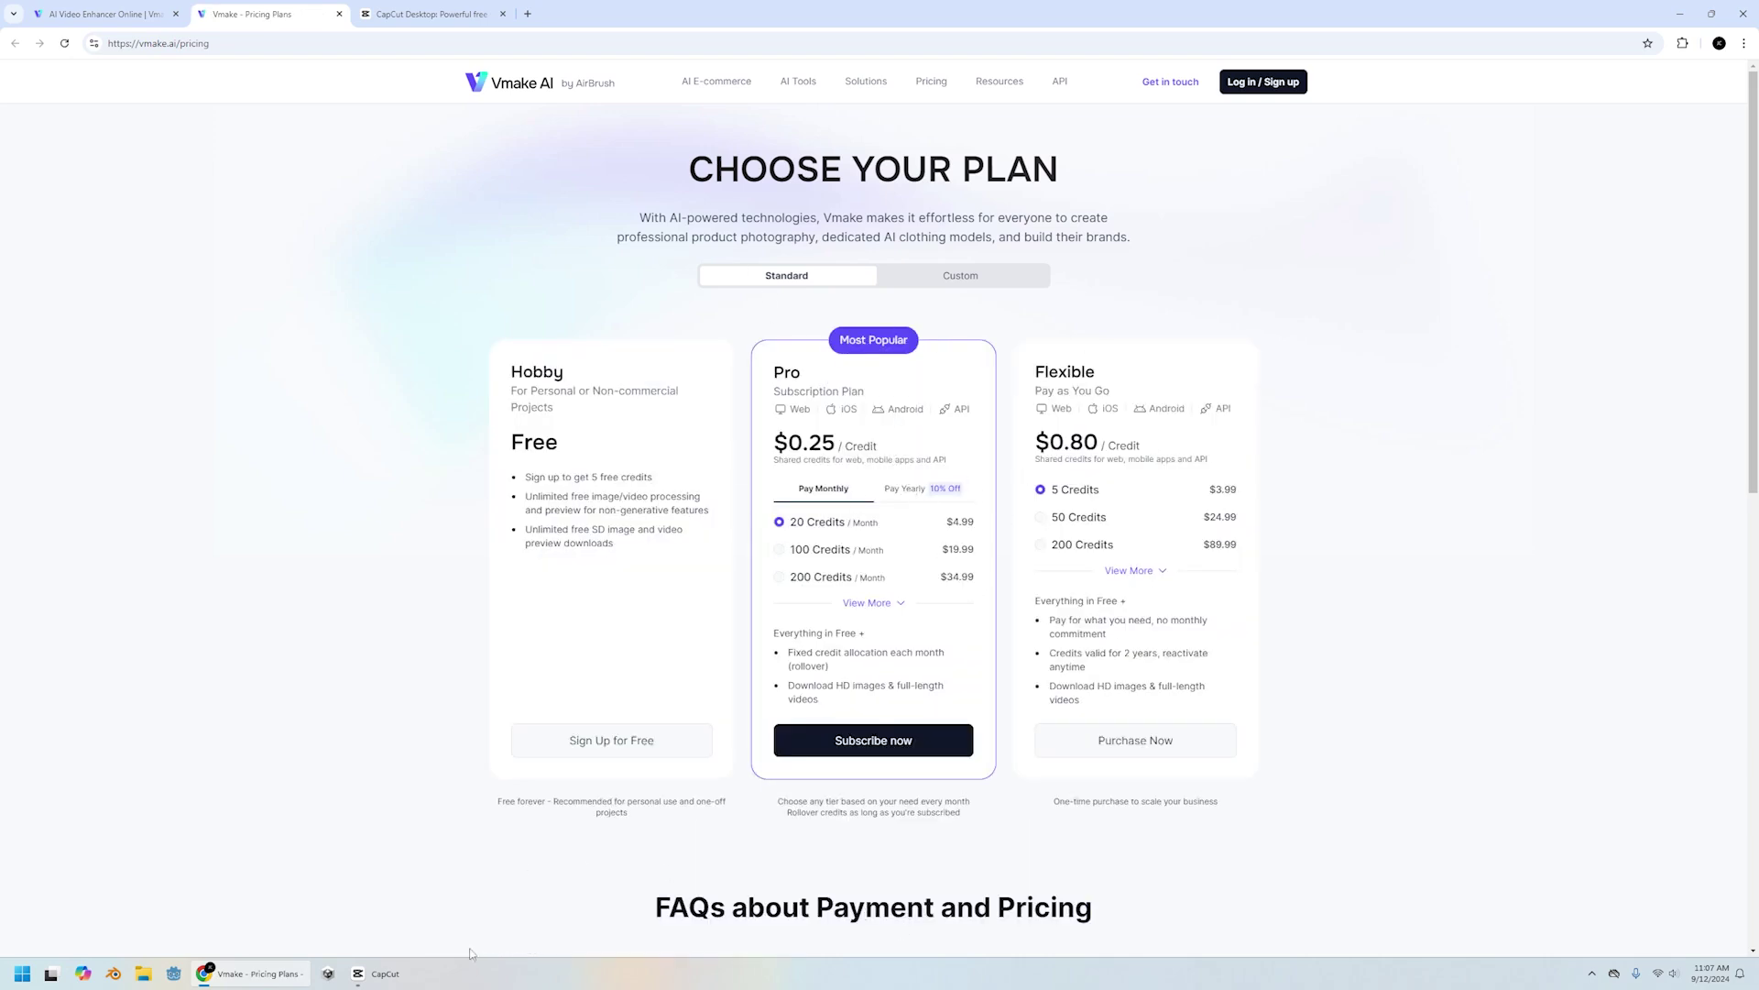
Play the CapCut project from about 01:35 for comparison, then return to Vmake's Video Enhancer page
click(376, 973)
drag(825, 729, 1090, 742)
key(space)
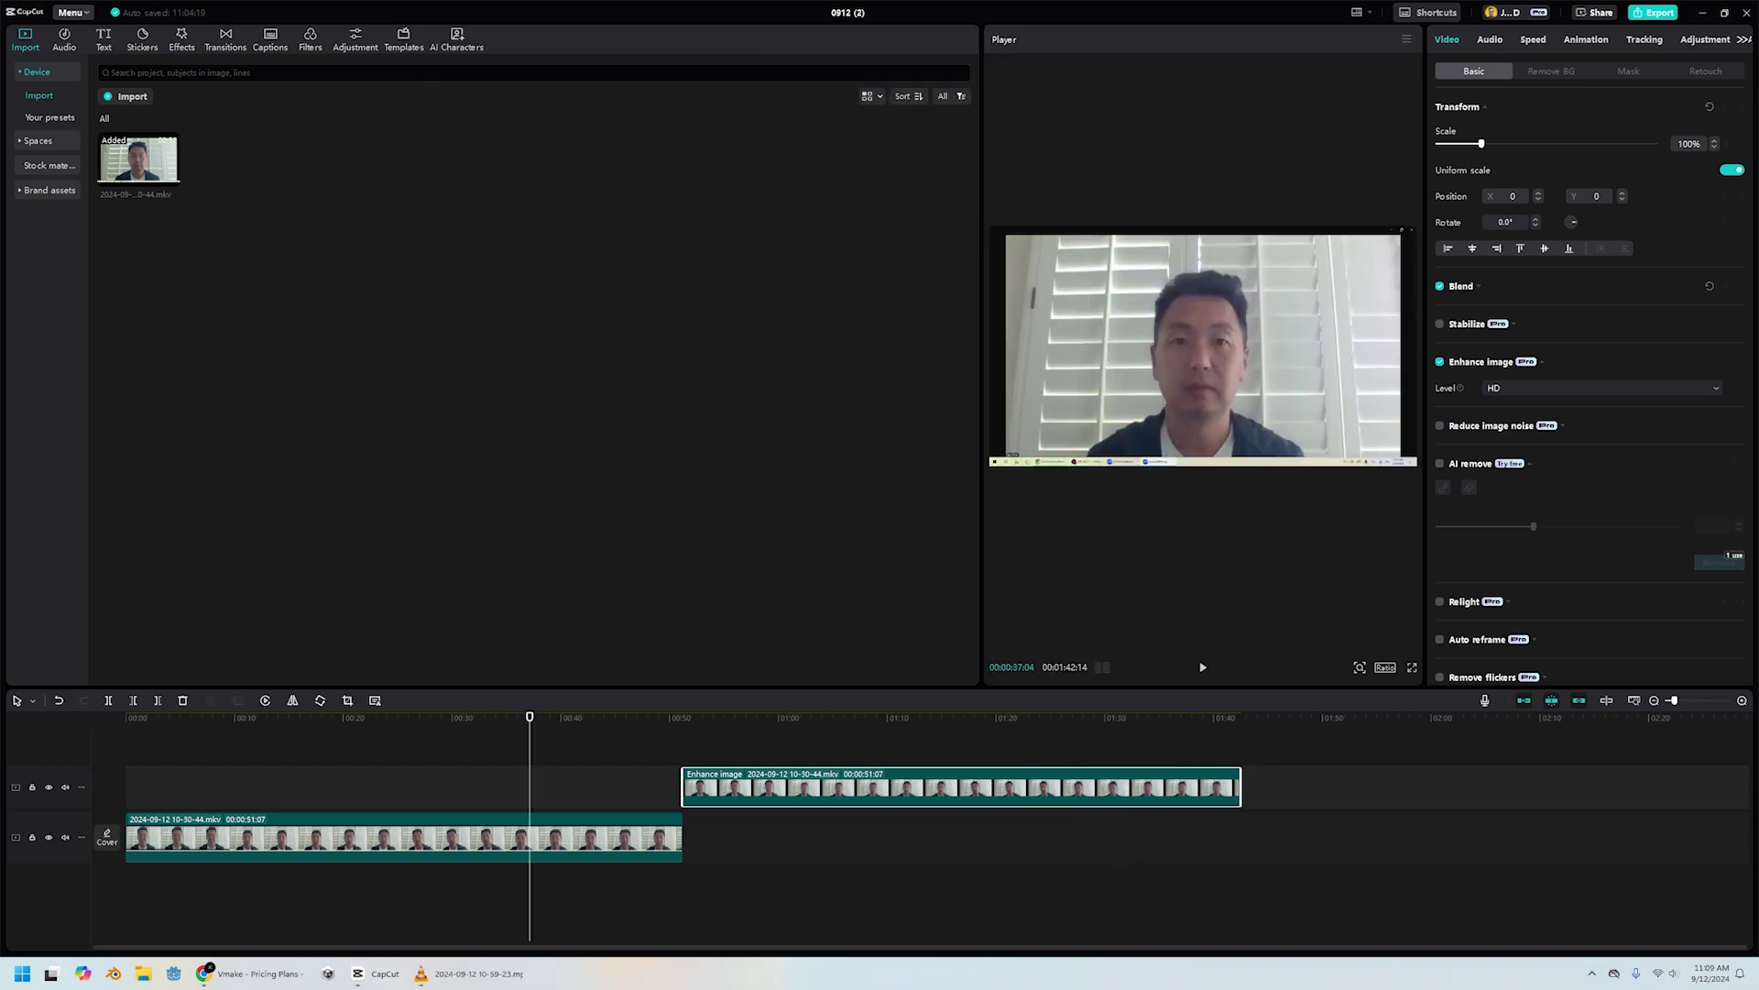
click(252, 973)
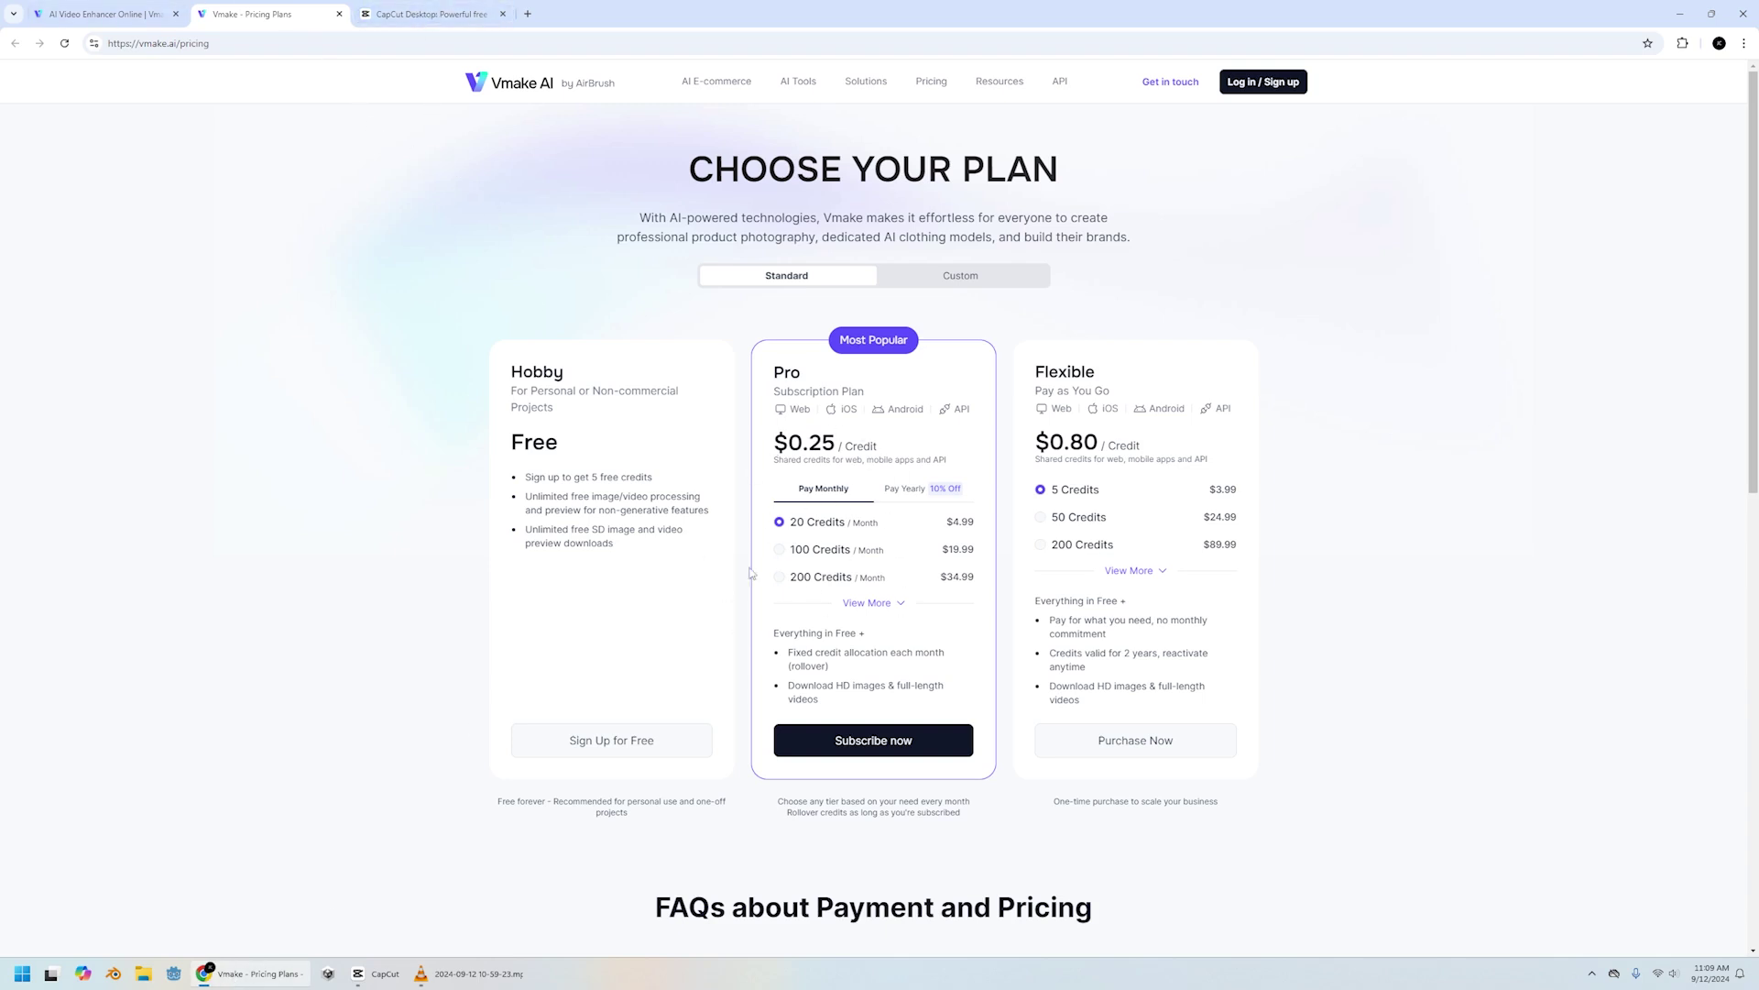
click(91, 13)
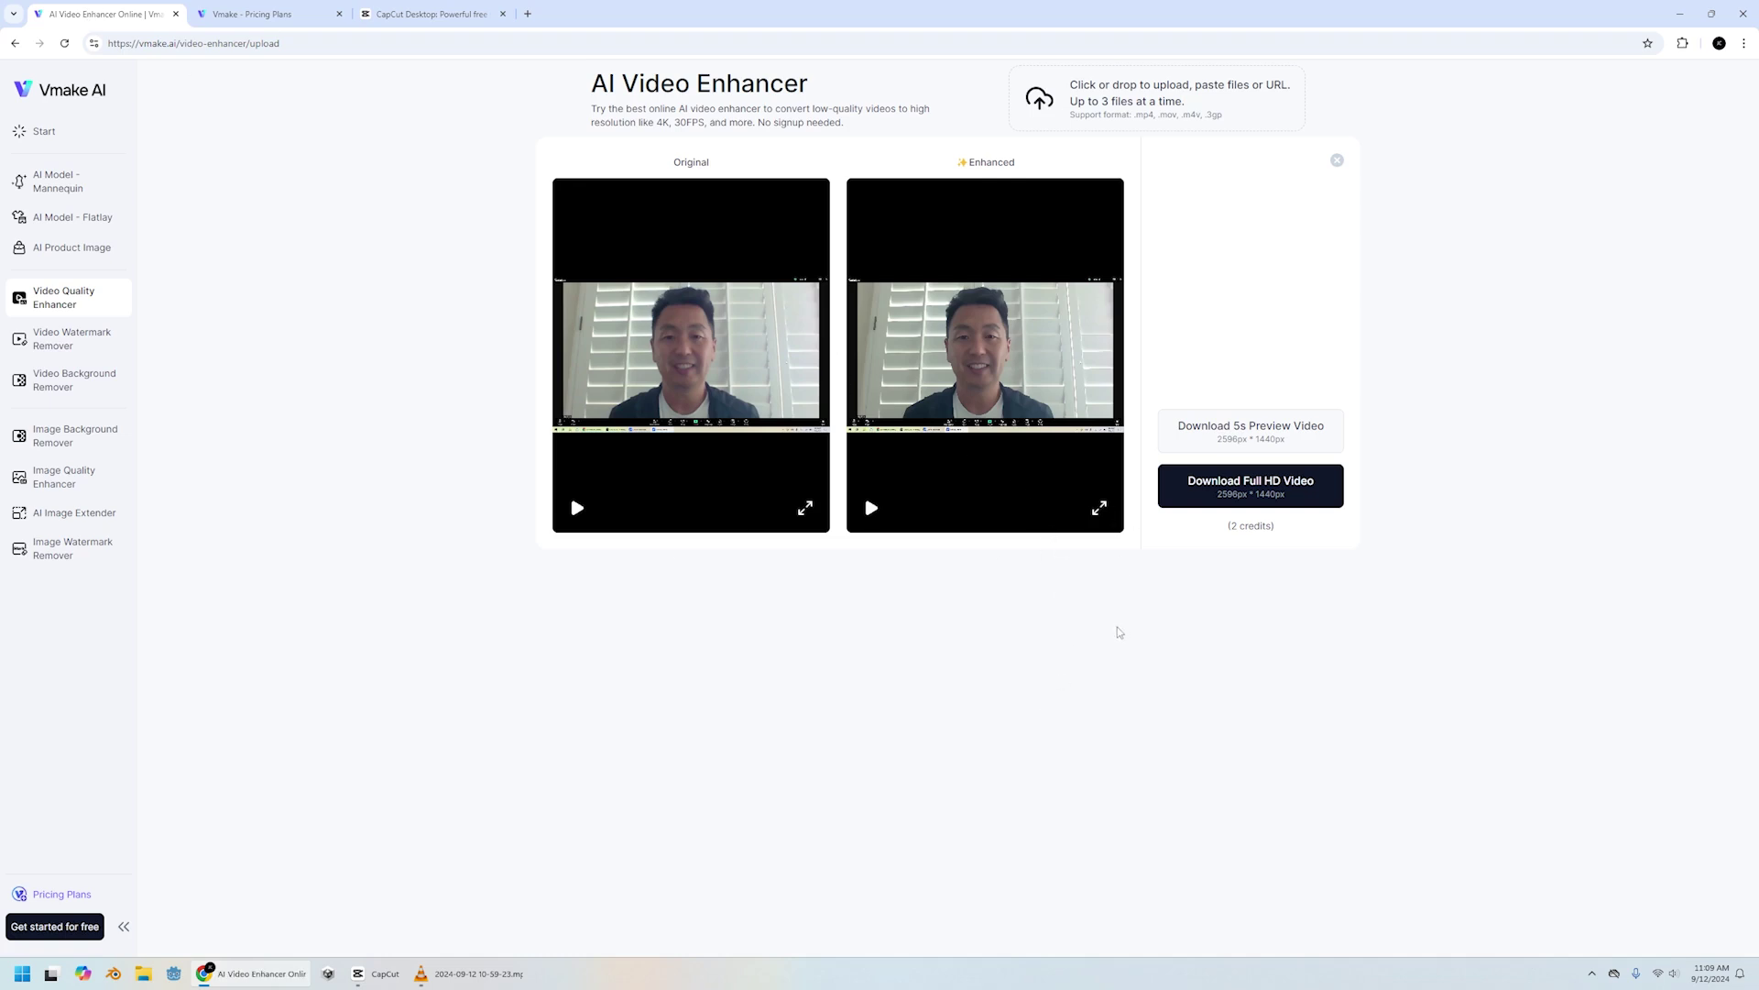
Start the new empty CapCut project 0912 (3), letting 0912 (2) auto-save
click(376, 973)
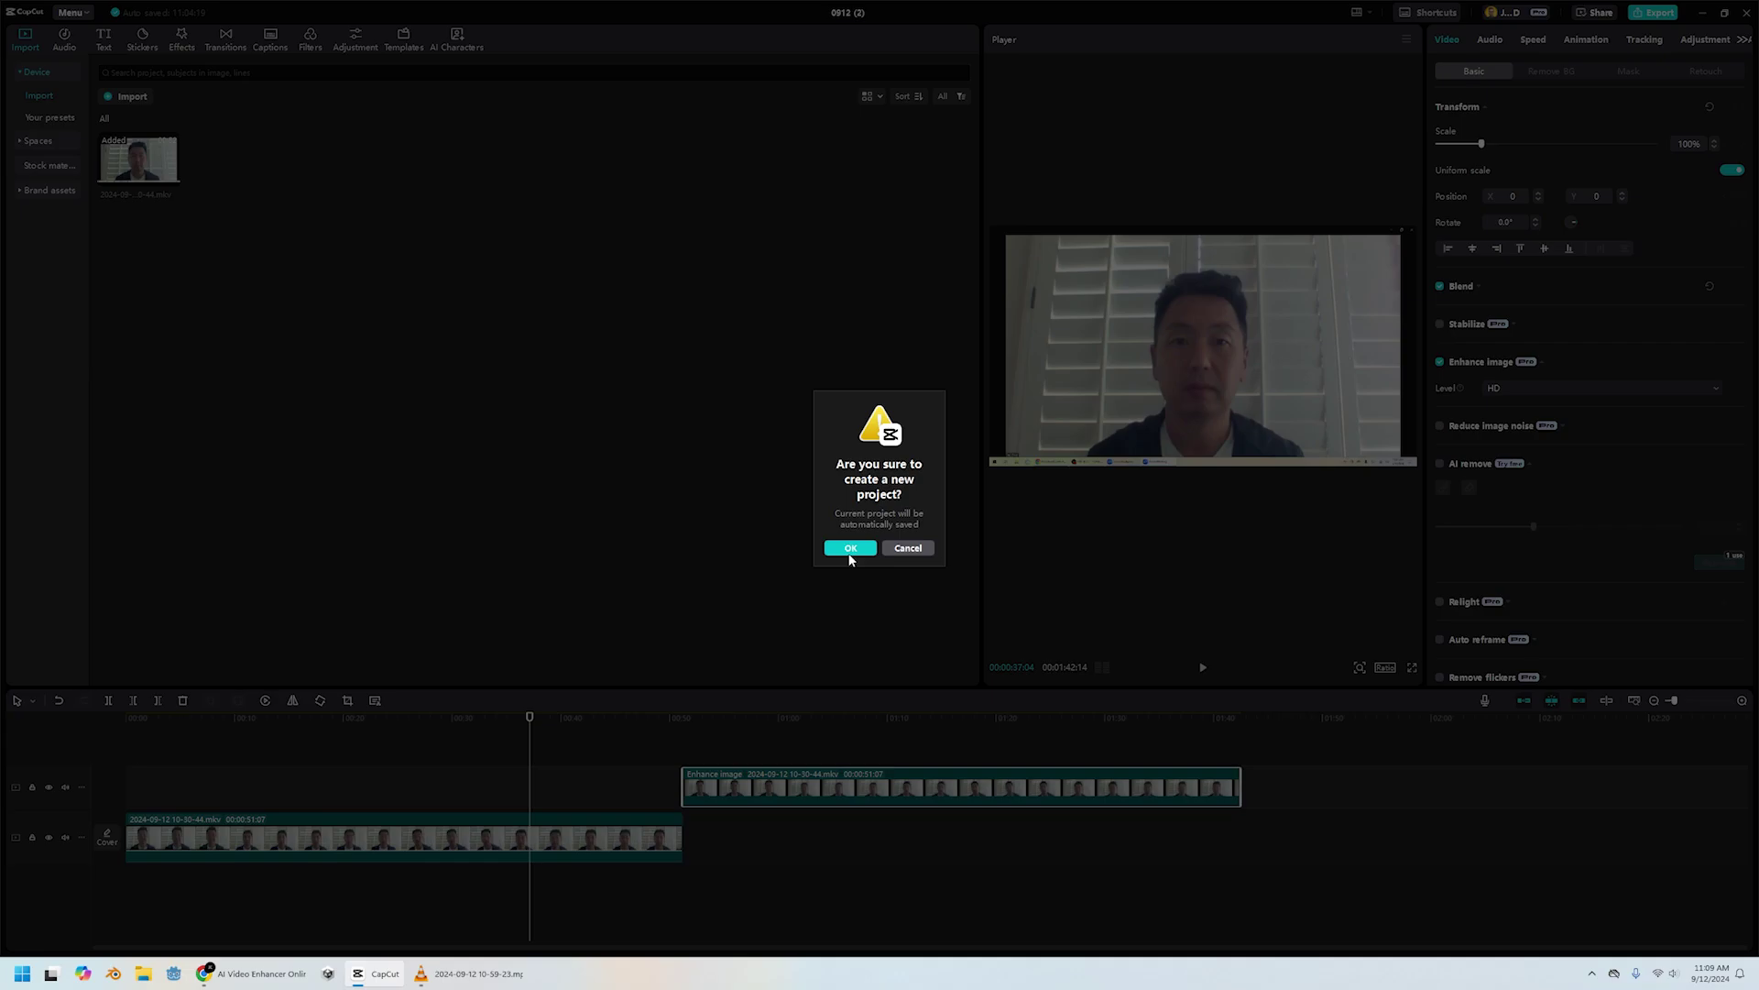
click(851, 548)
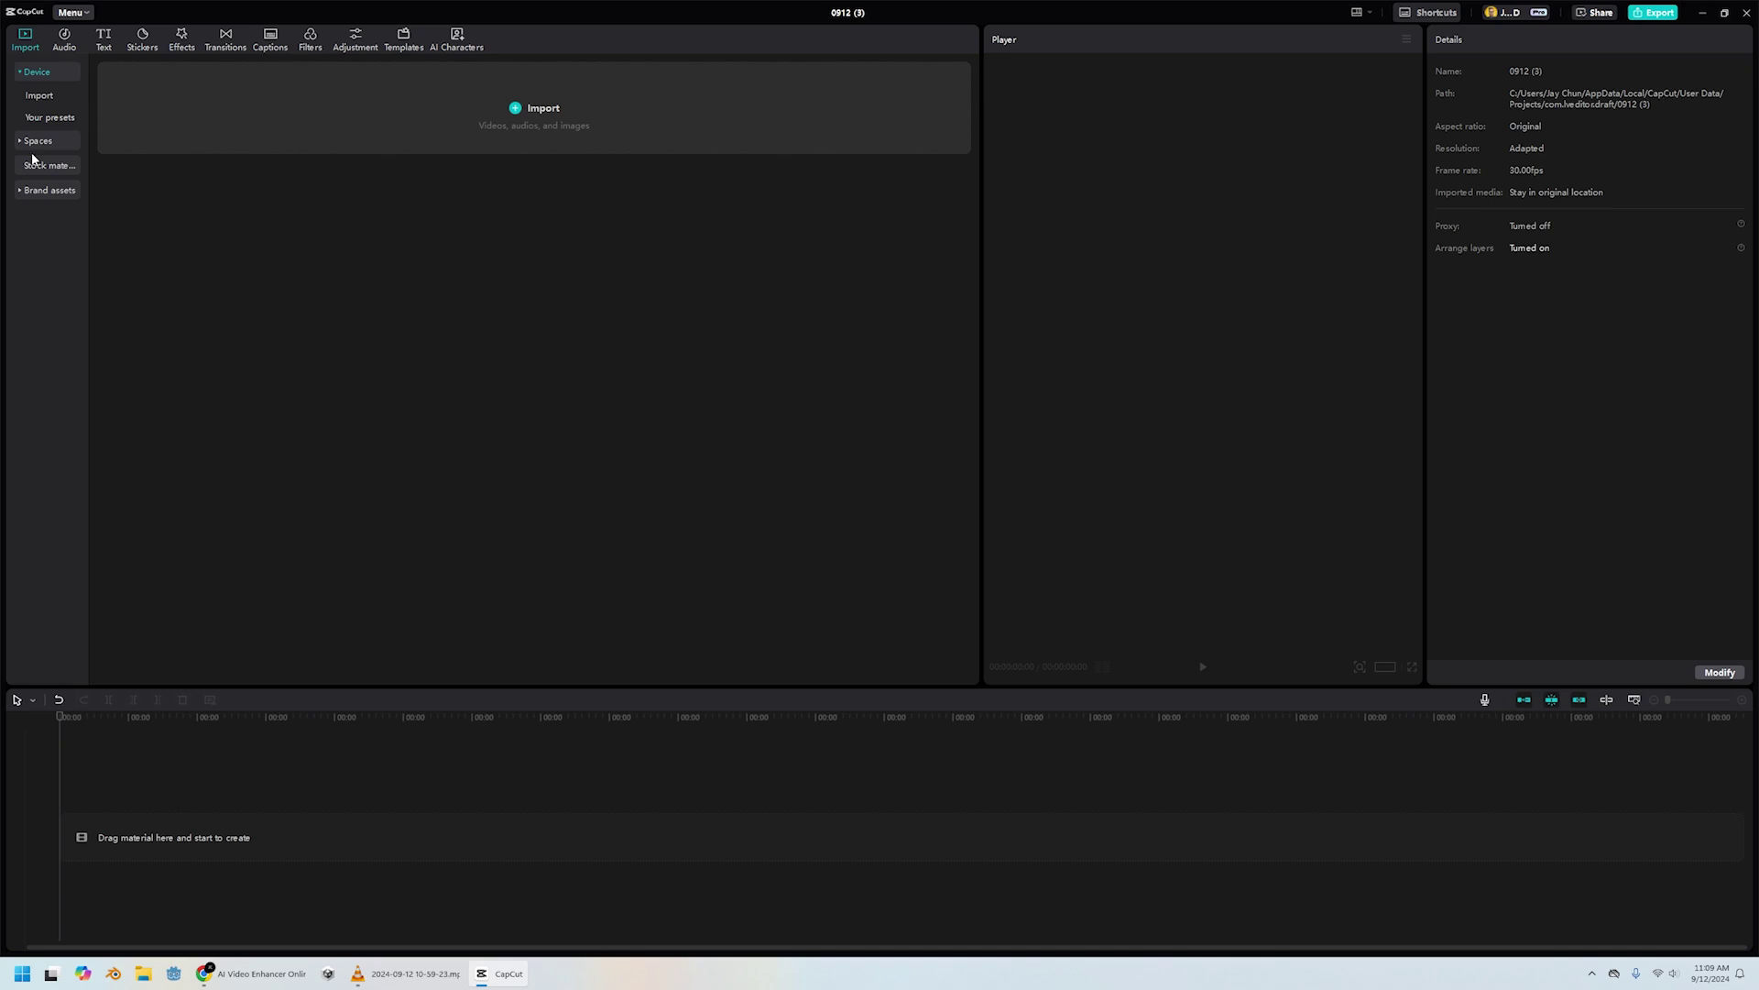
Glance at the app-wide command list, then show the media stored in cloud space
click(76, 14)
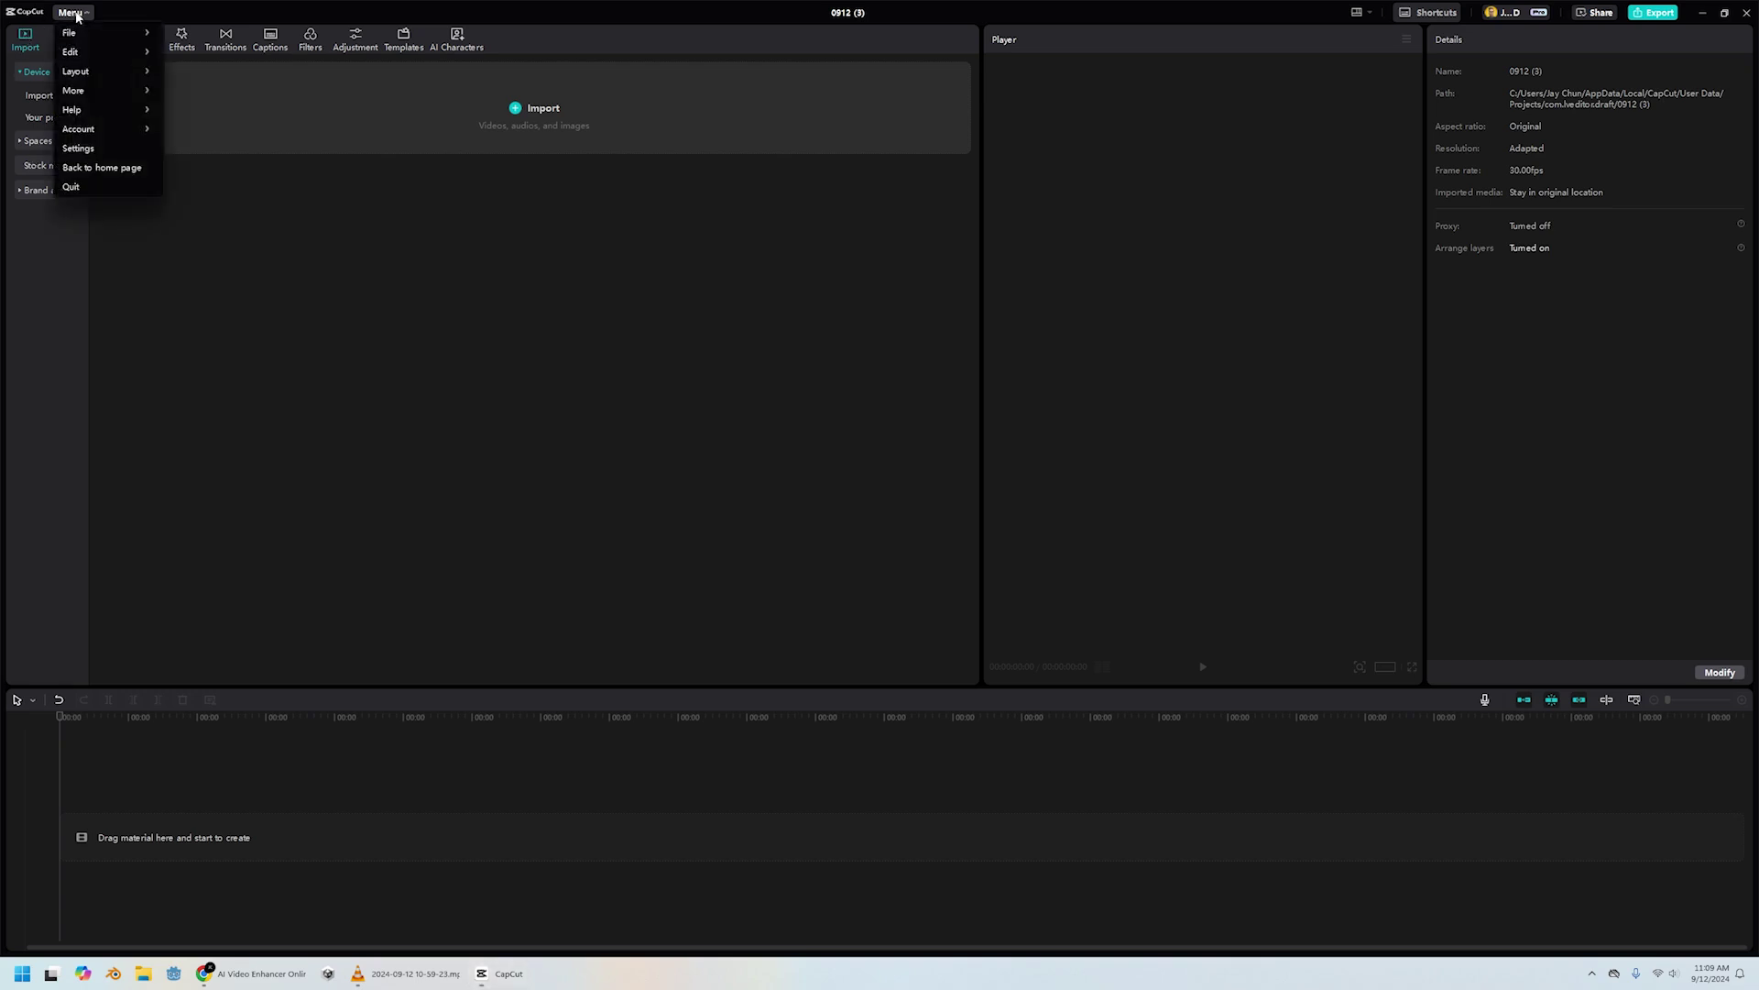
click(28, 154)
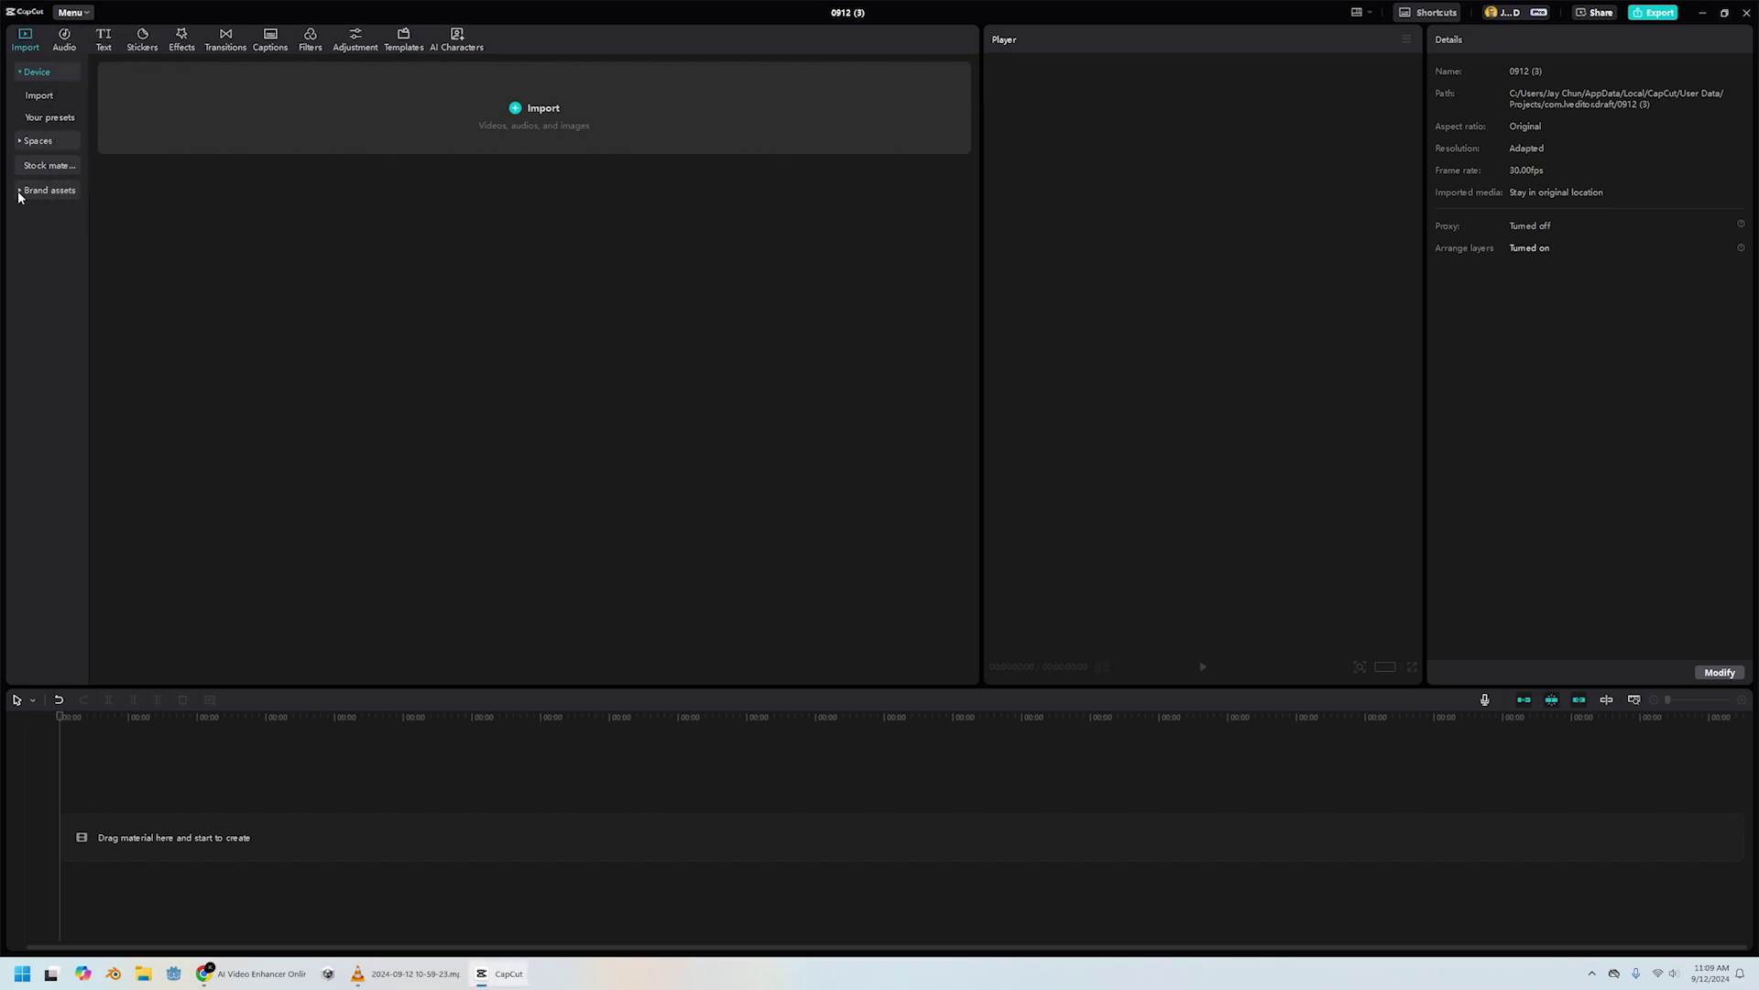
click(38, 140)
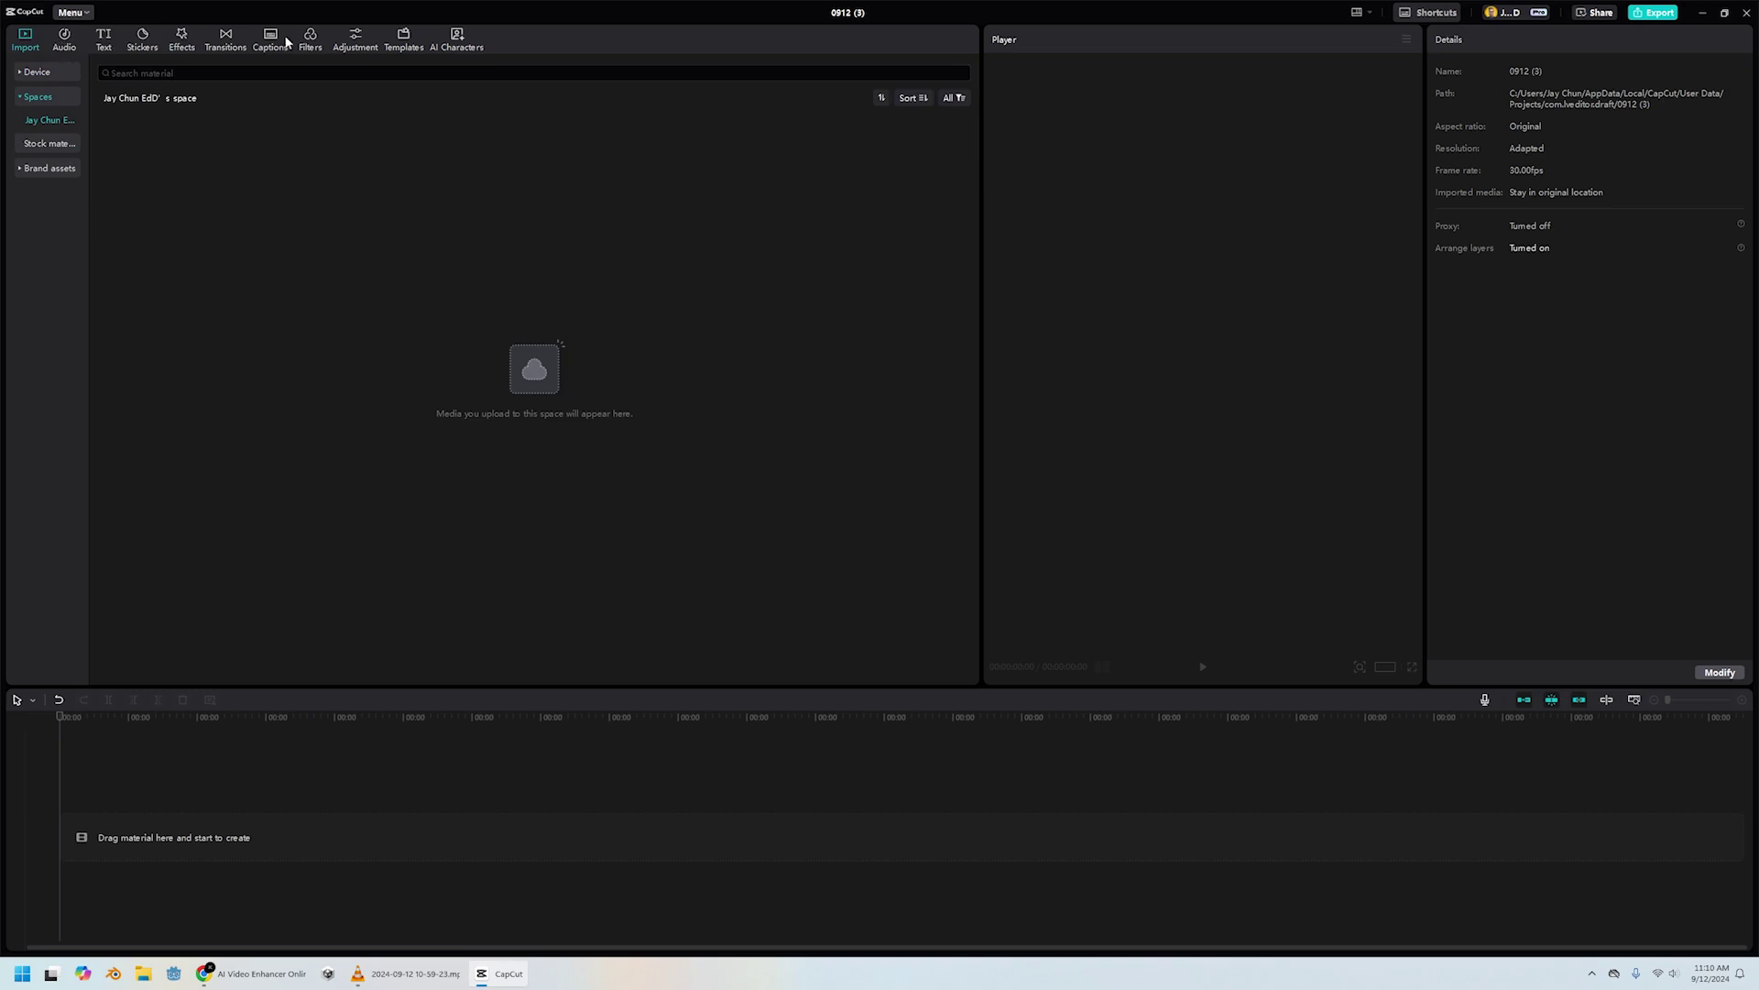
Filter Templates to the Memes category and preview the green-screen Dog Flirting template
click(415, 44)
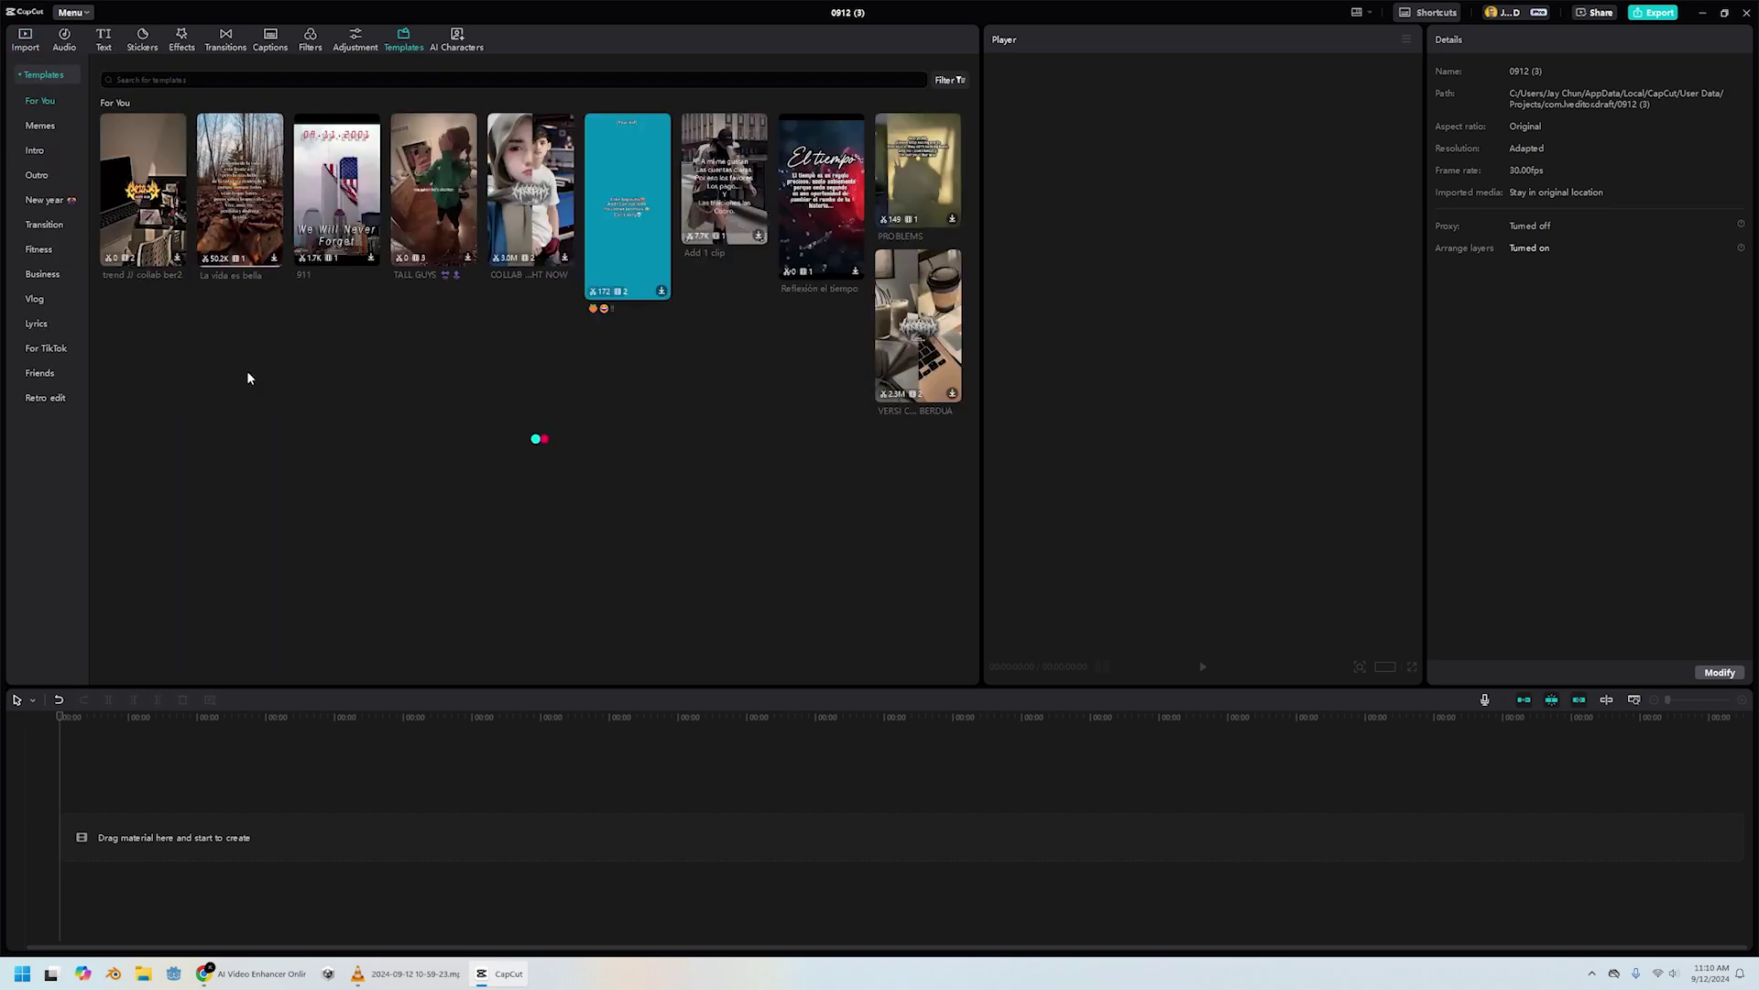
click(41, 125)
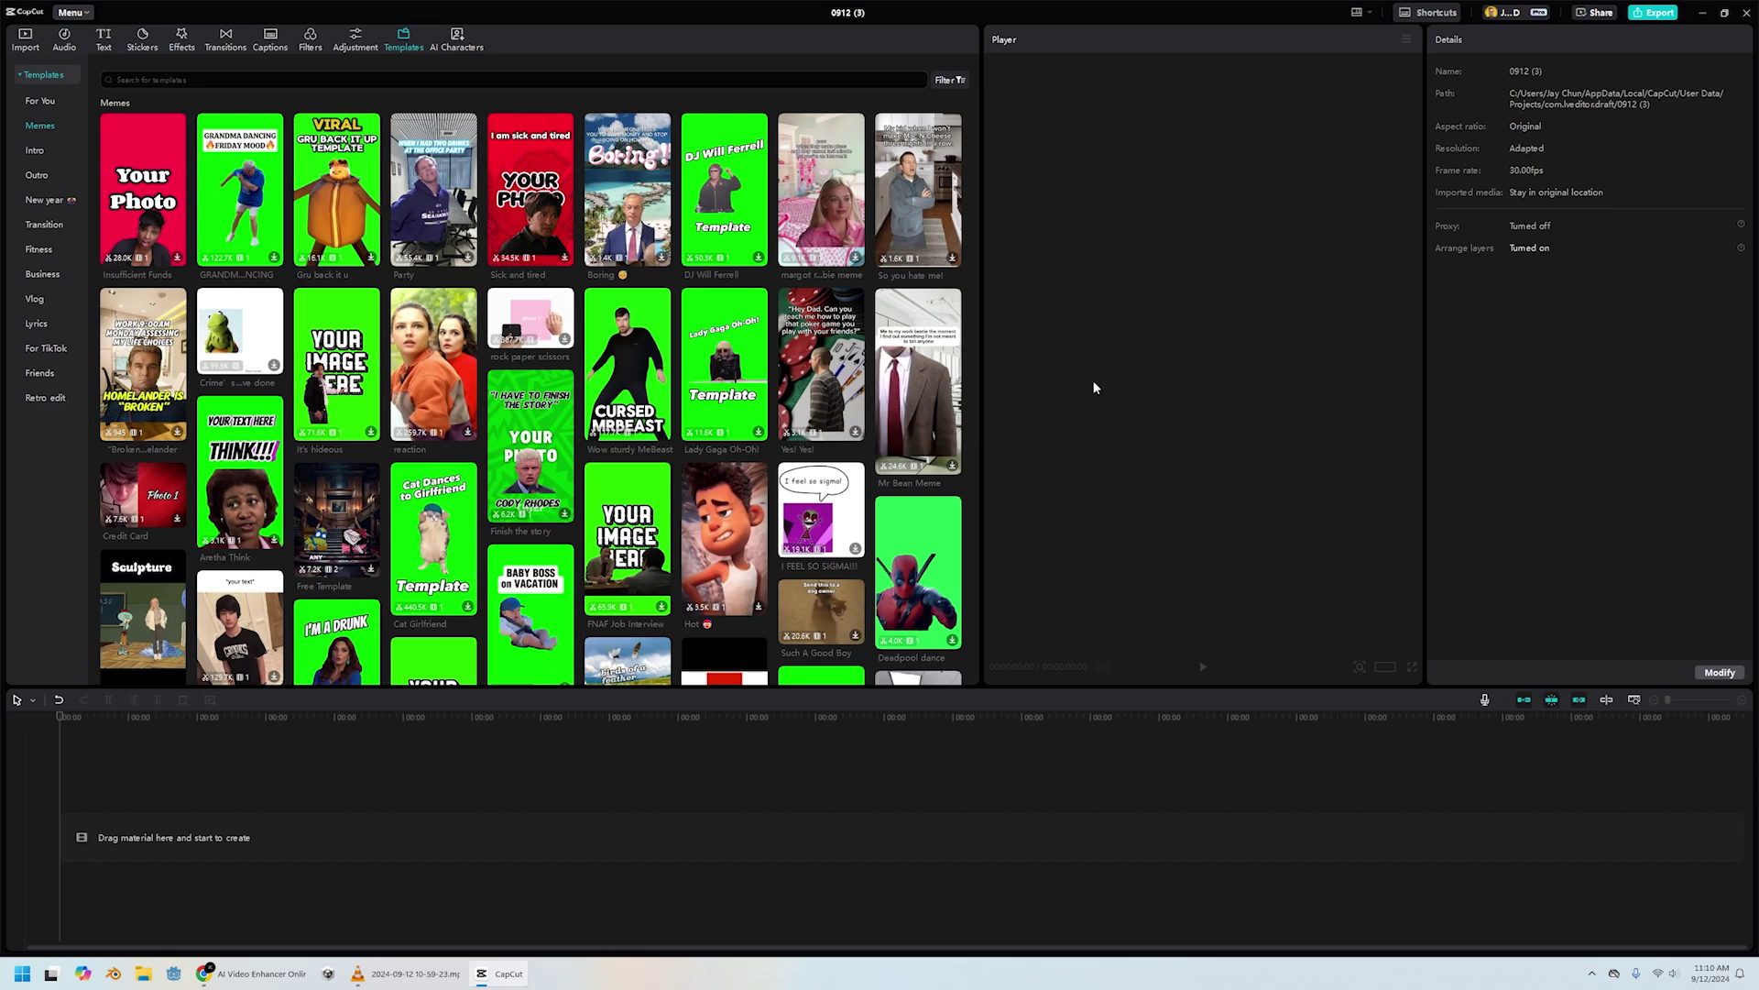
scroll(740, 378, down, 5)
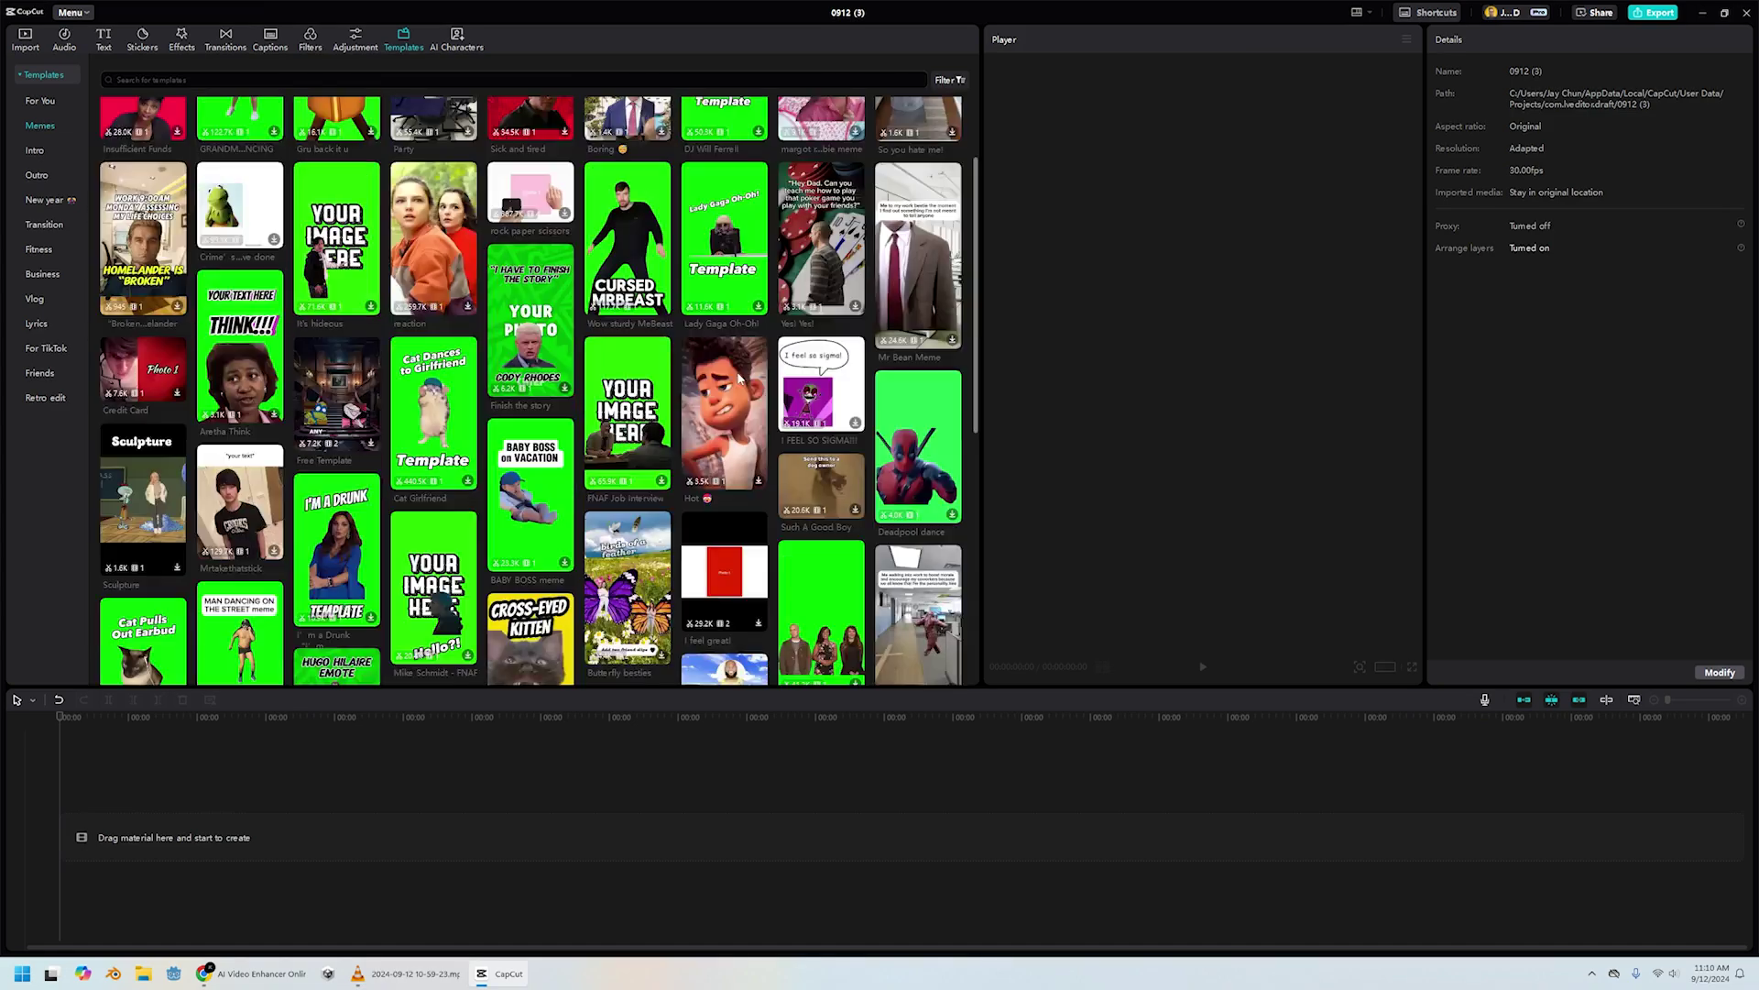
scroll(733, 412, down, 3)
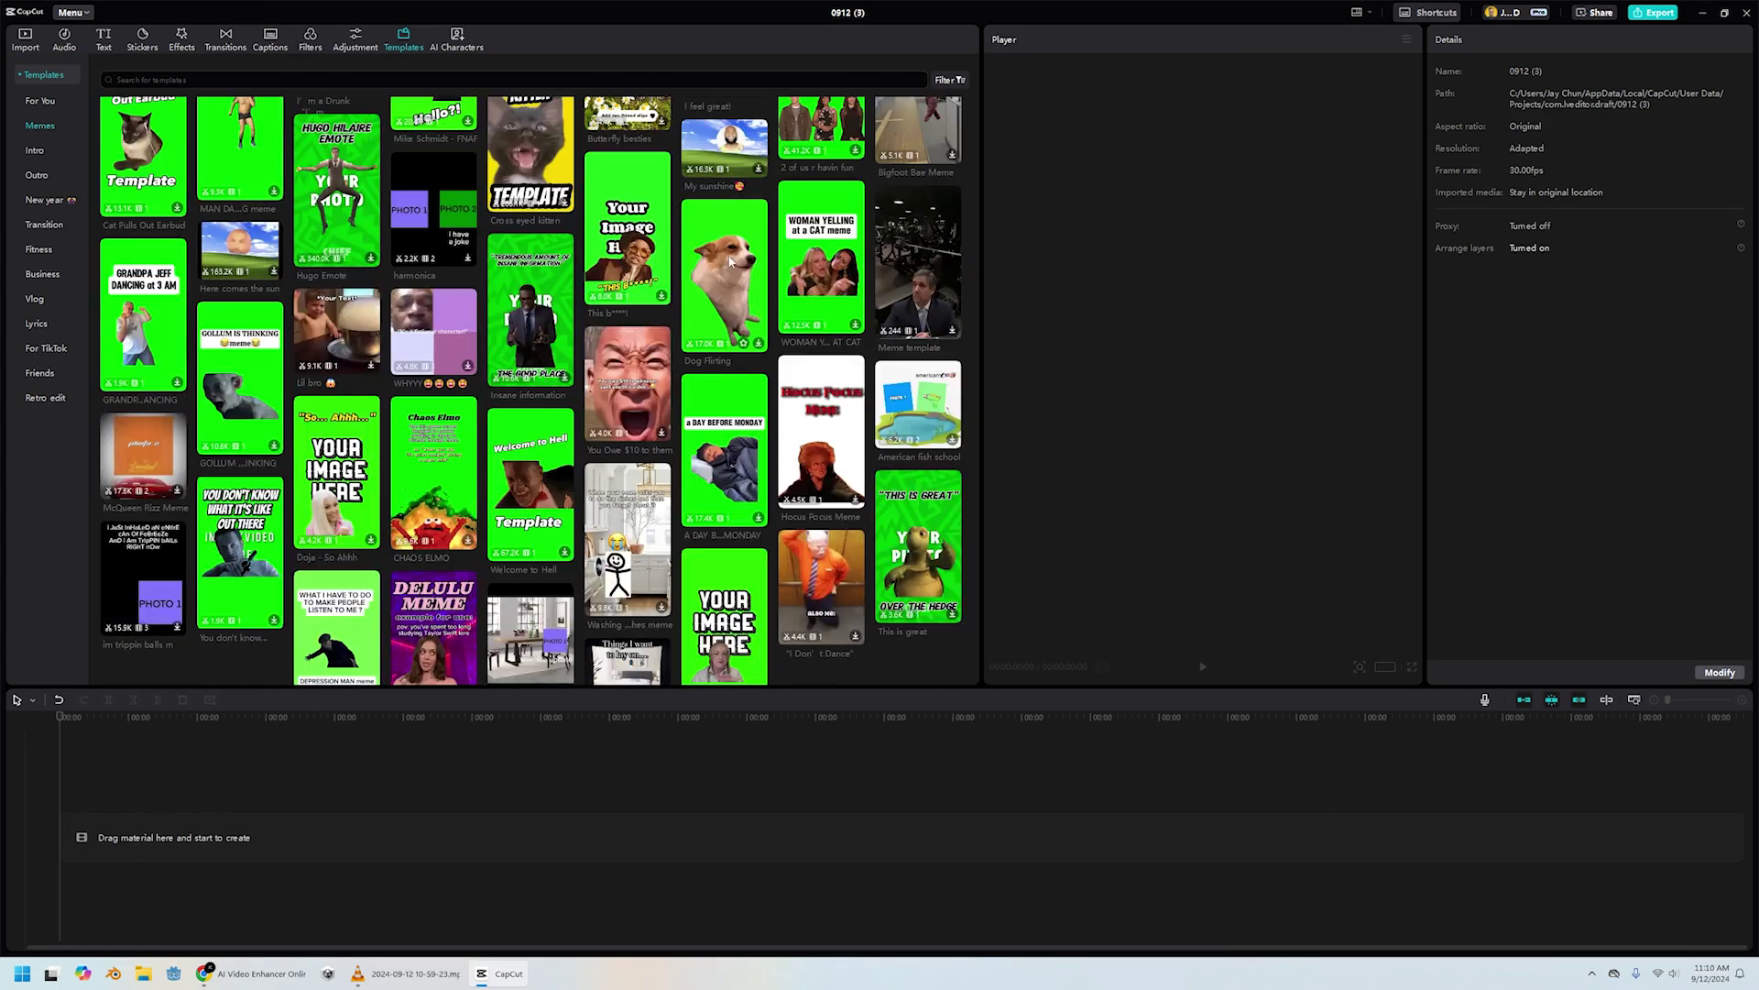
click(733, 265)
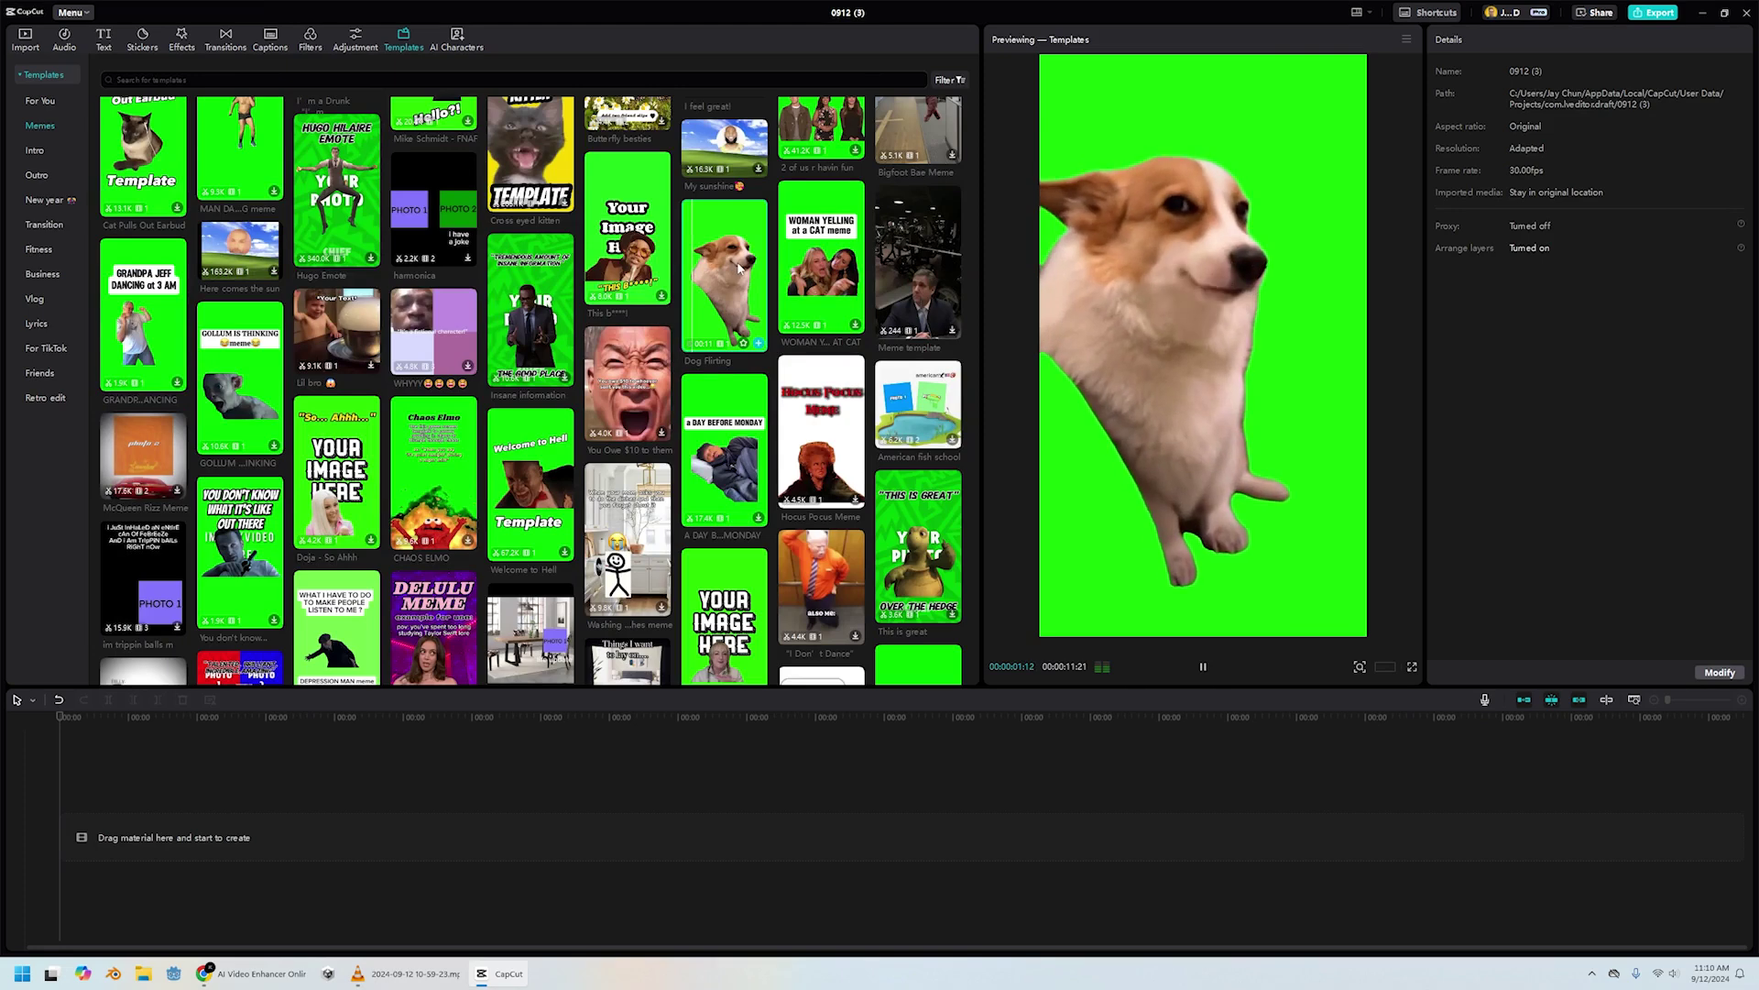
Add the 00:00:11:21 Dog Flirting template to the timeline and select it to show its replaceable clip
click(759, 343)
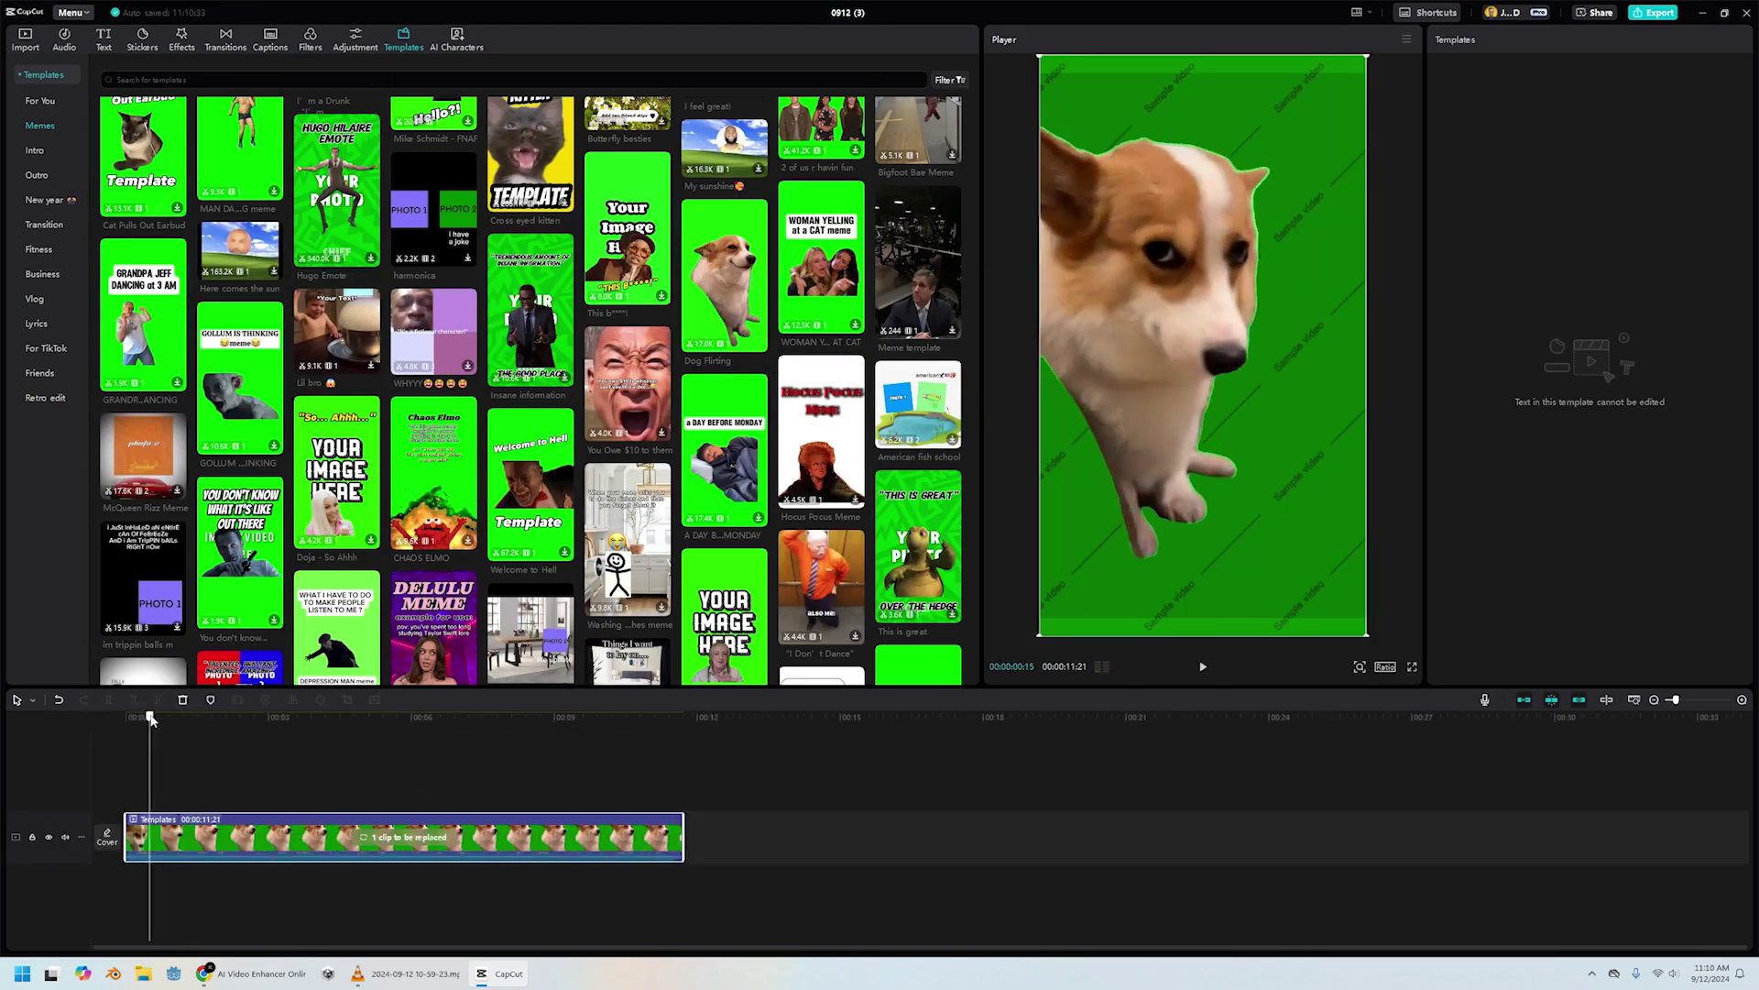
click(408, 836)
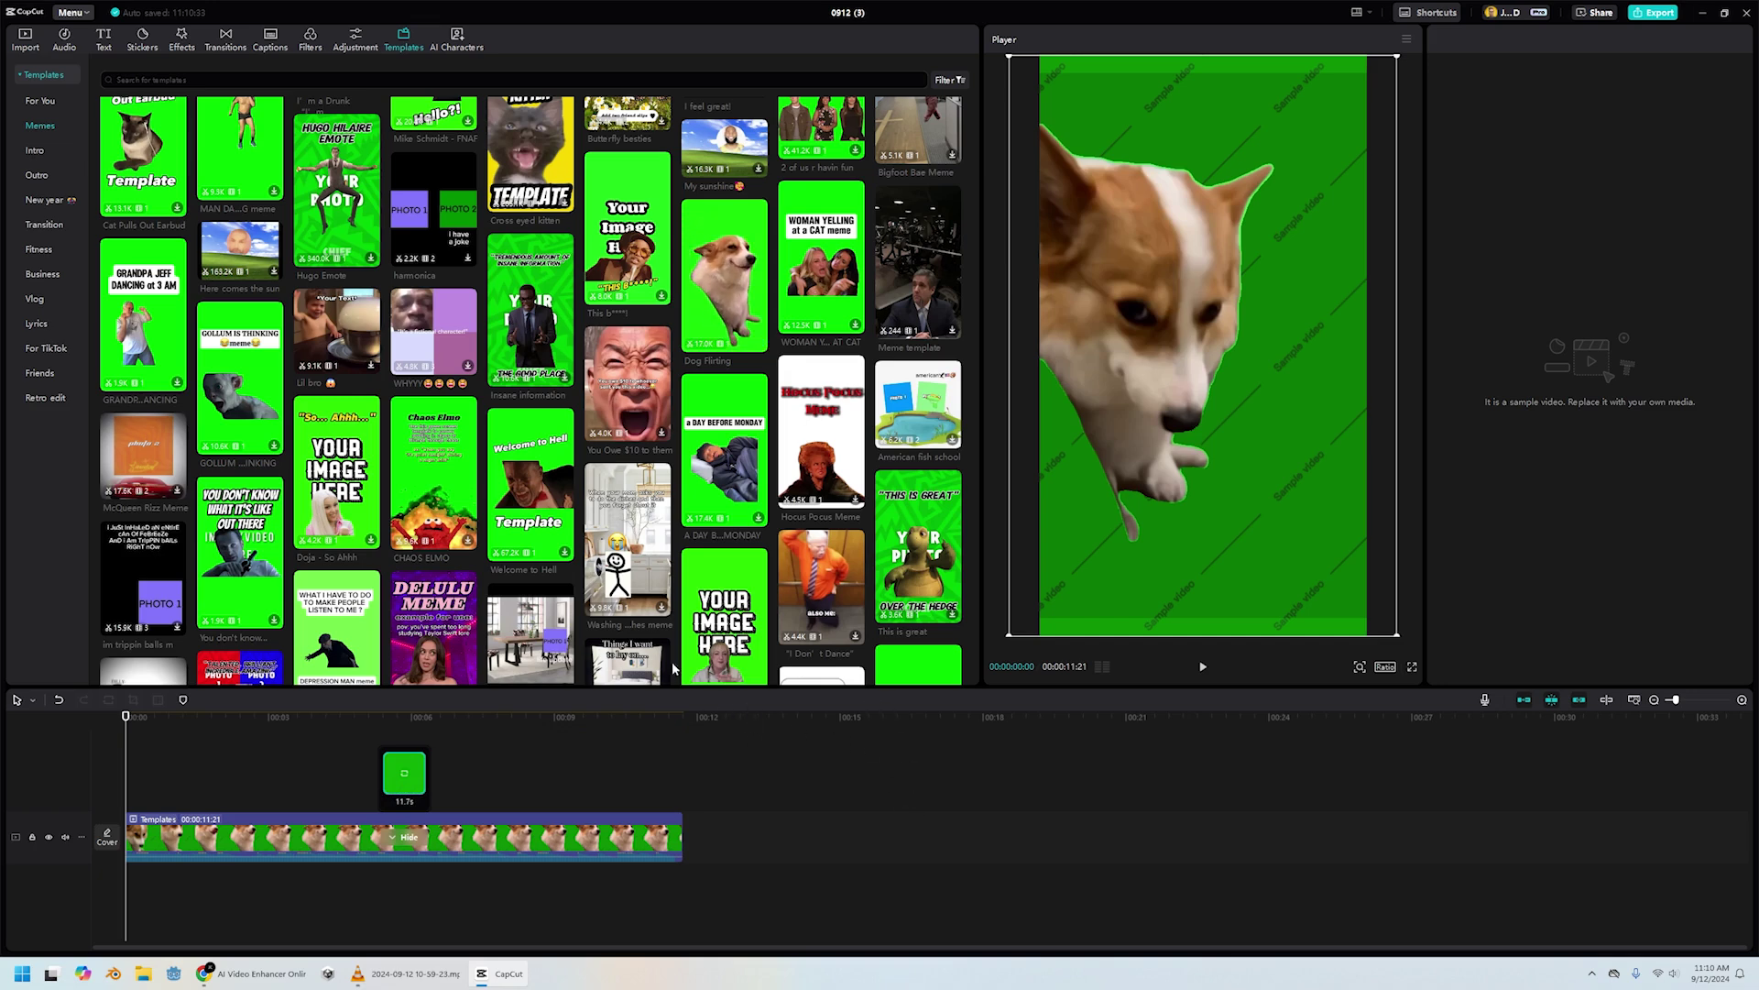
scroll(601, 569, down, 5)
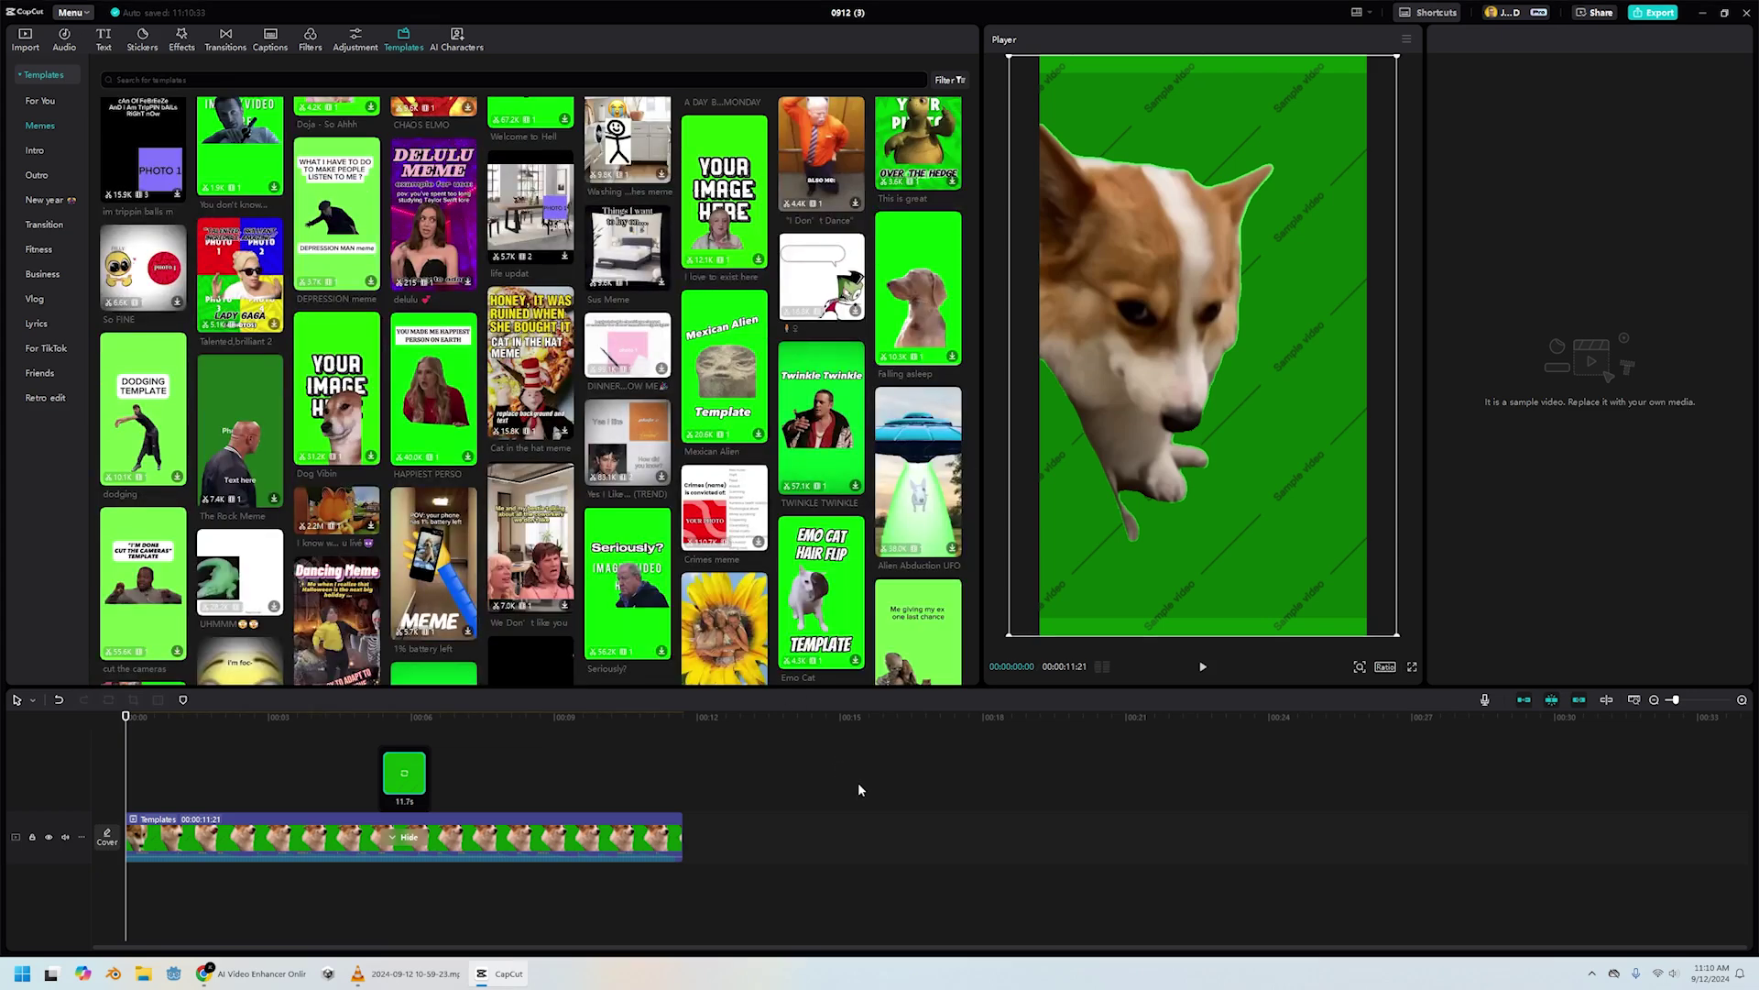